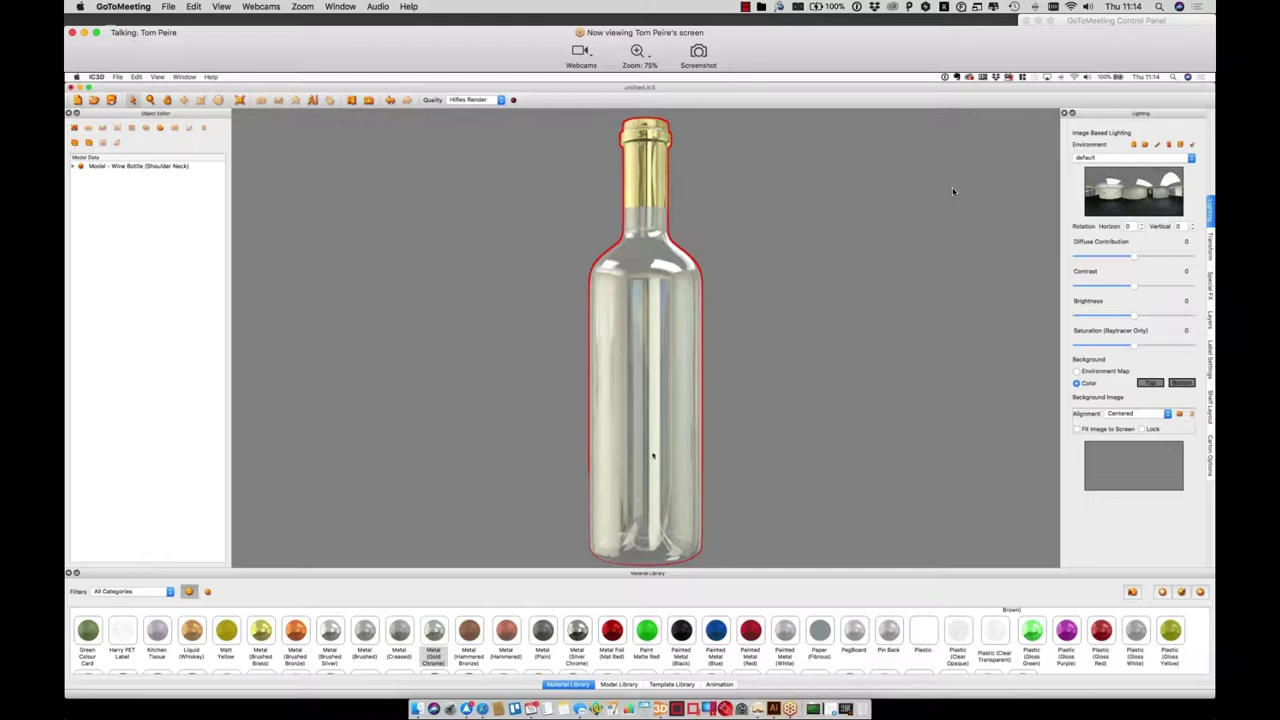
Place a front label on the wine bottle's body and show its label settings
mouse_move(647, 382)
left_mouse_down()
mouse_move(641, 366)
mouse_move(646, 406)
mouse_move(640, 275)
mouse_move(634, 344)
mouse_move(657, 413)
mouse_move(649, 393)
left_mouse_up()
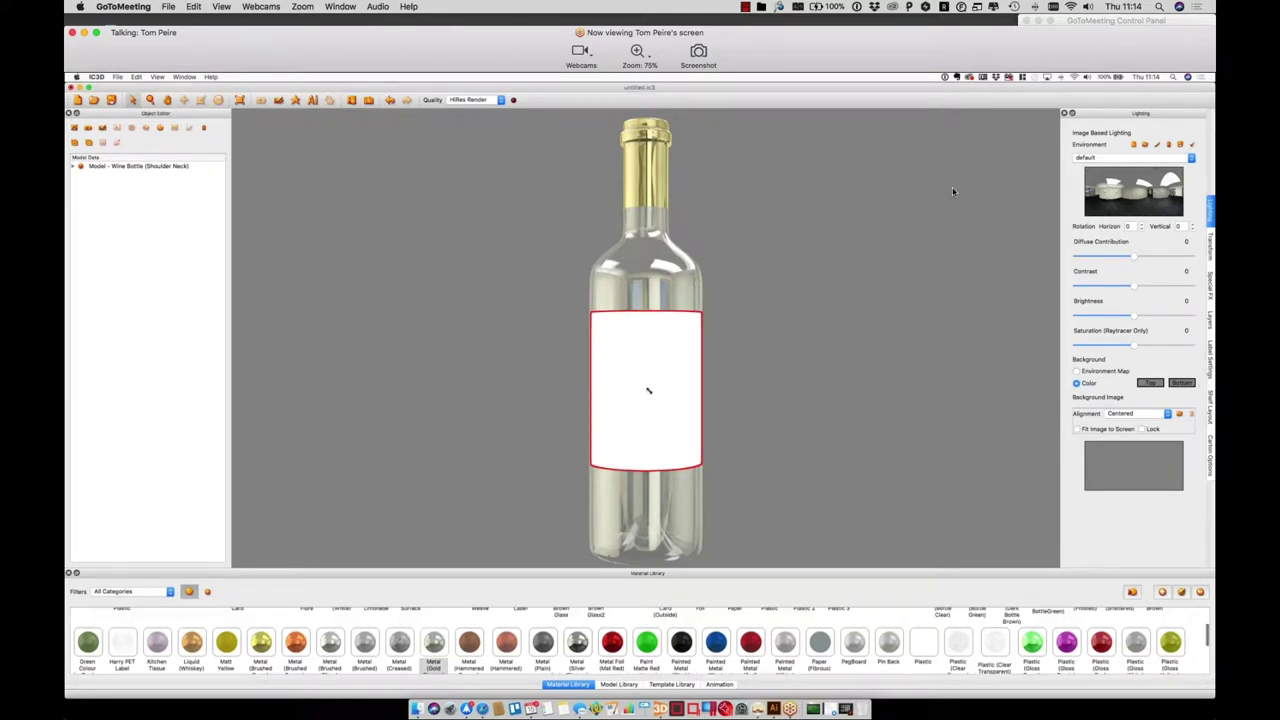
left_click_drag(1196, 698, 1192, 700)
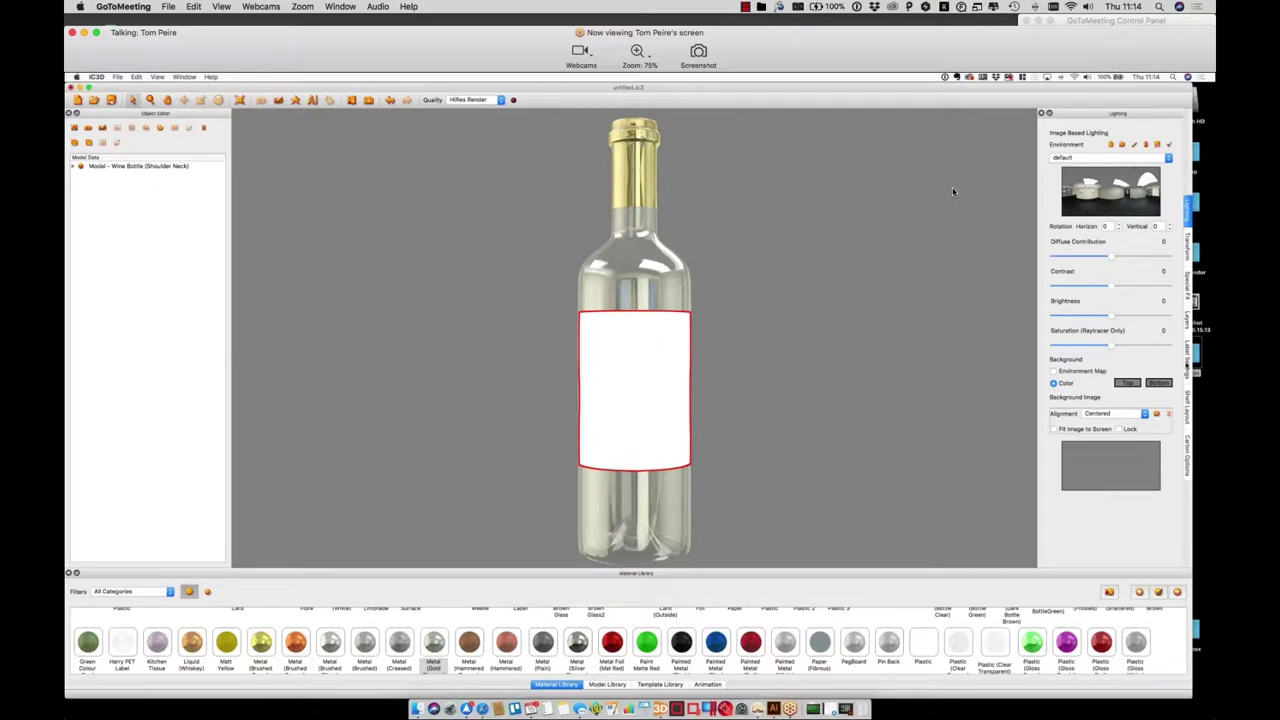
left_click(1186, 362)
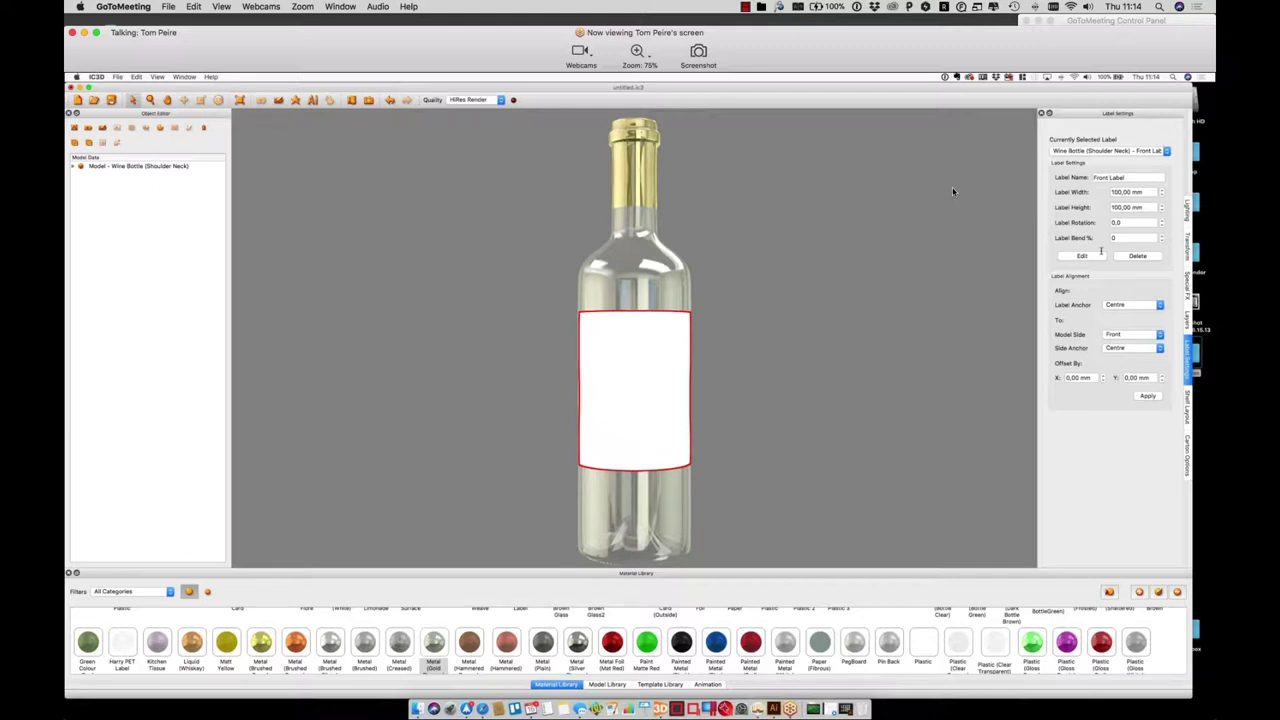
left_click(741, 335)
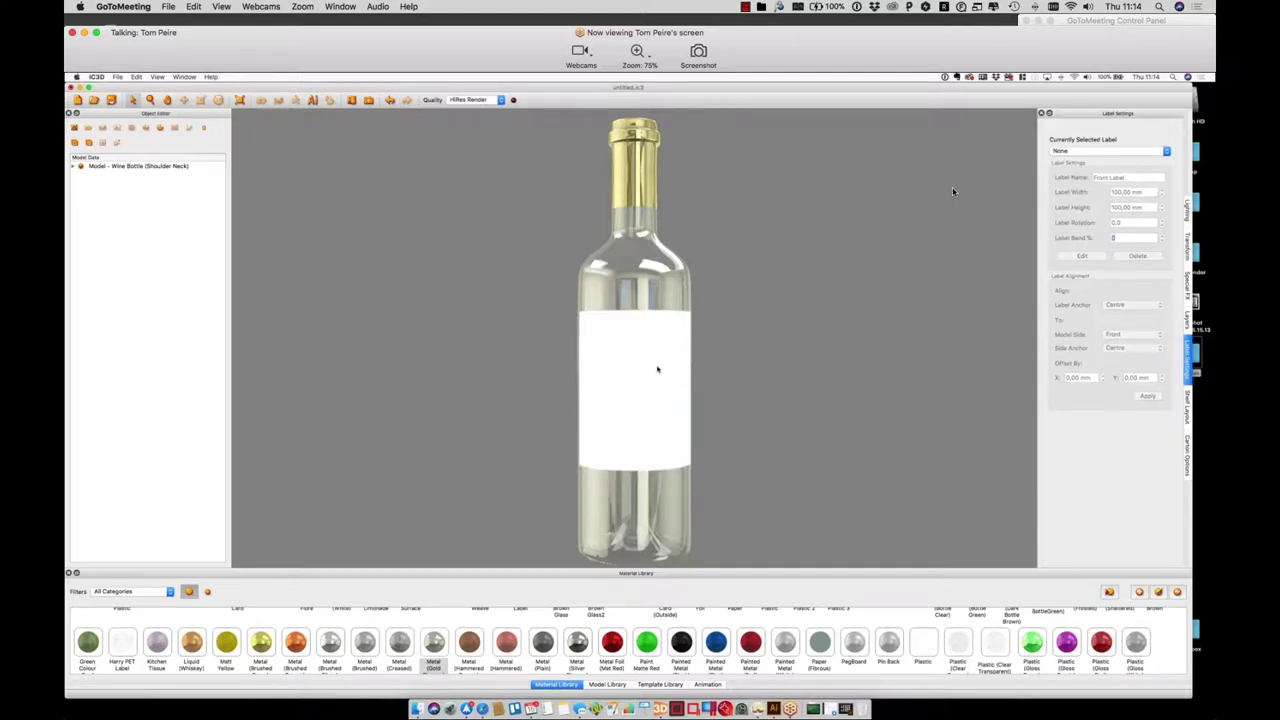
left_click(654, 366)
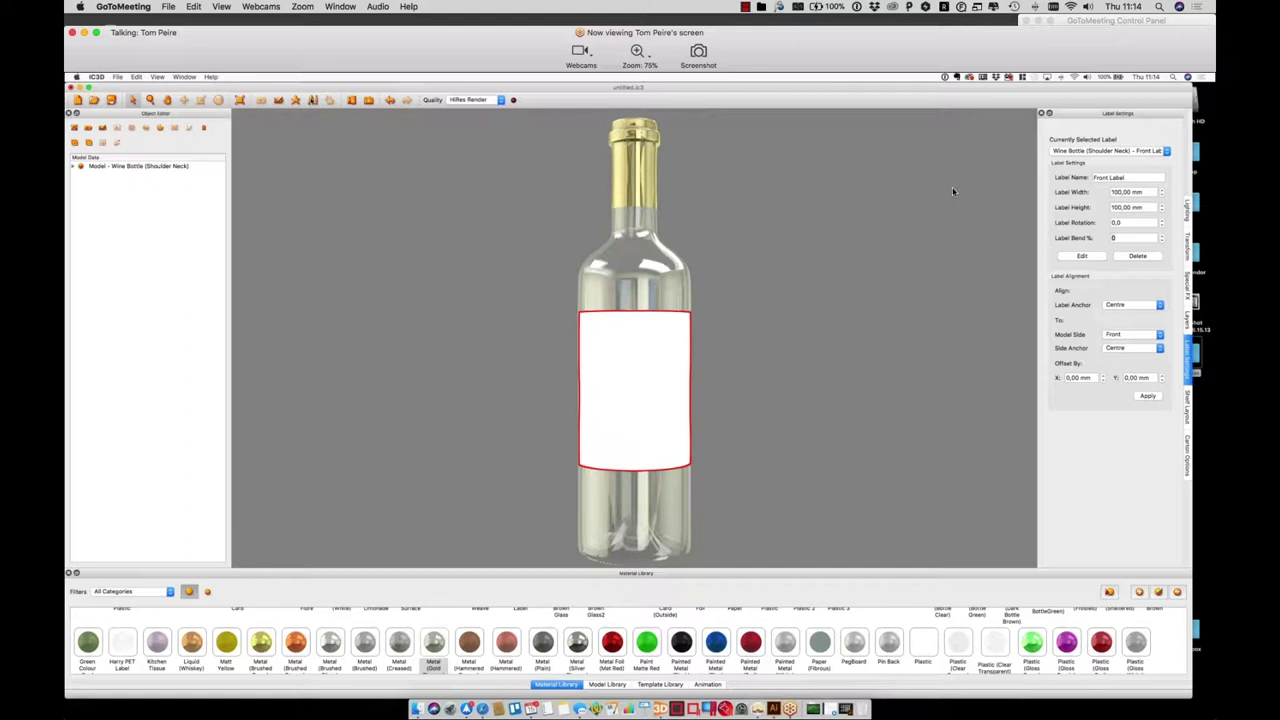
Open the front label's artwork in Illustrator, with the Layers and IC3D Renderer panels beside the artboard and the rulers shown
left_click(312, 100)
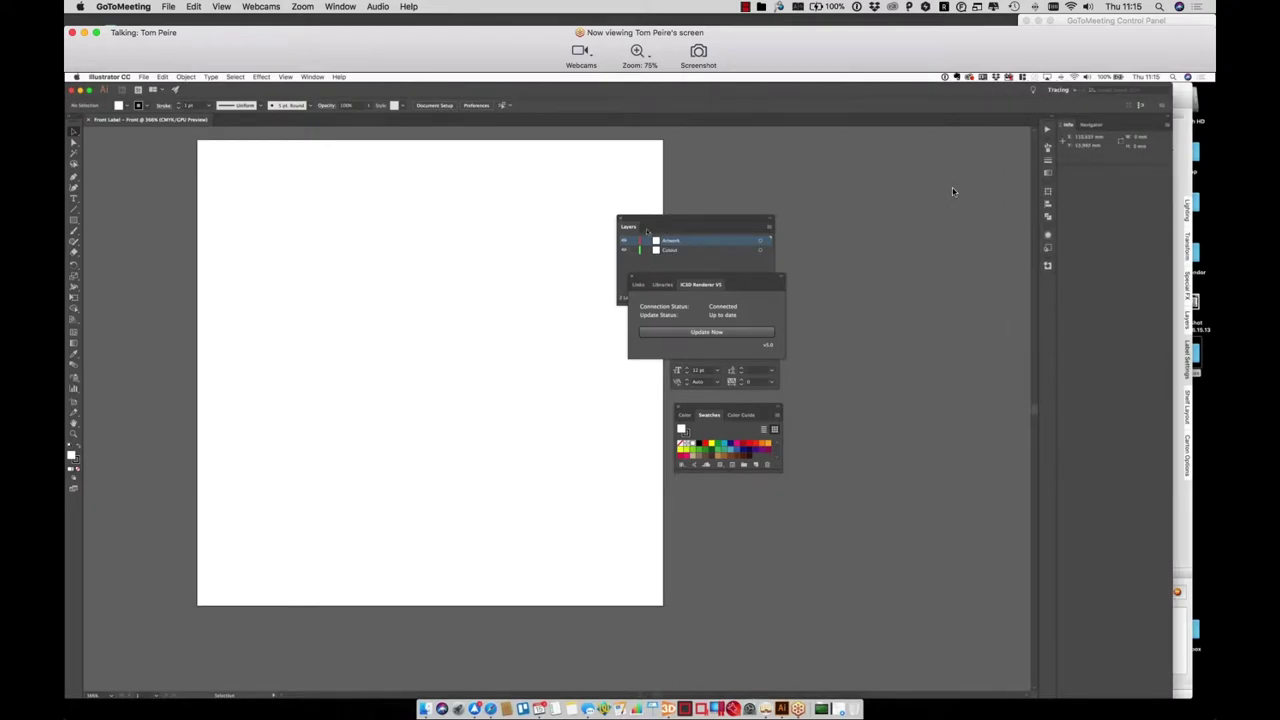
left_click_drag(647, 231, 753, 142)
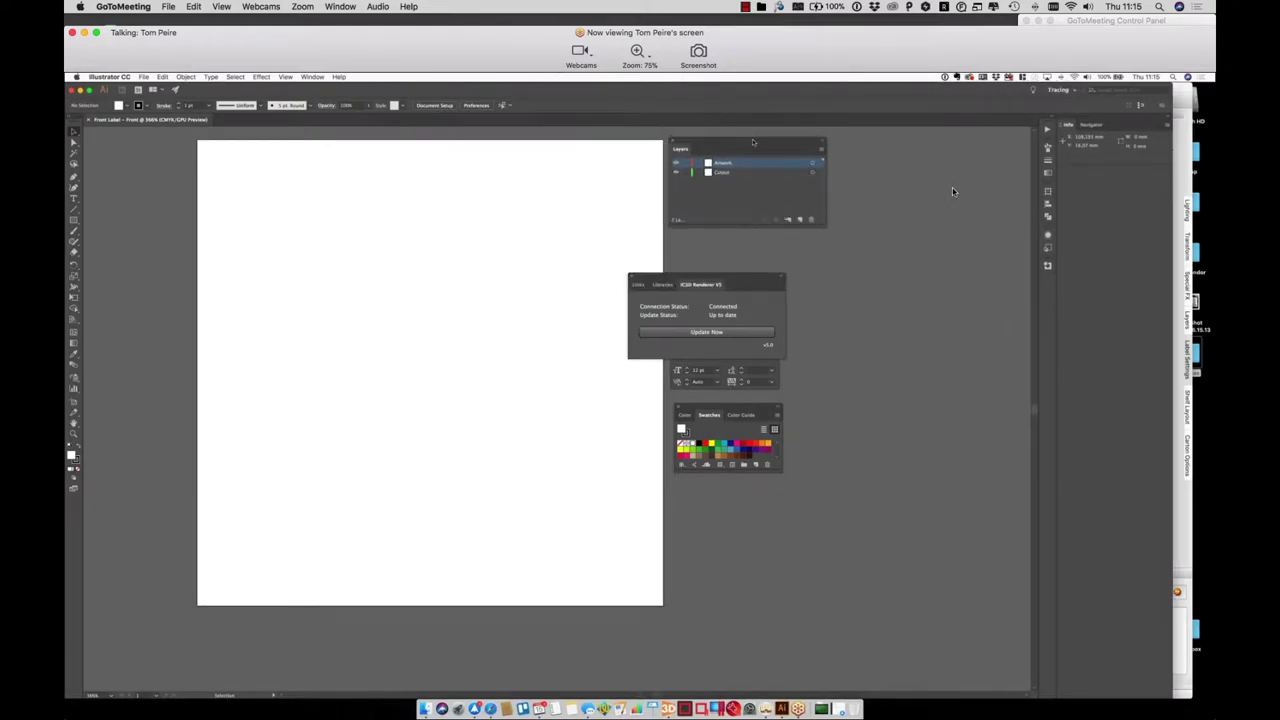
left_click_drag(742, 255, 741, 233)
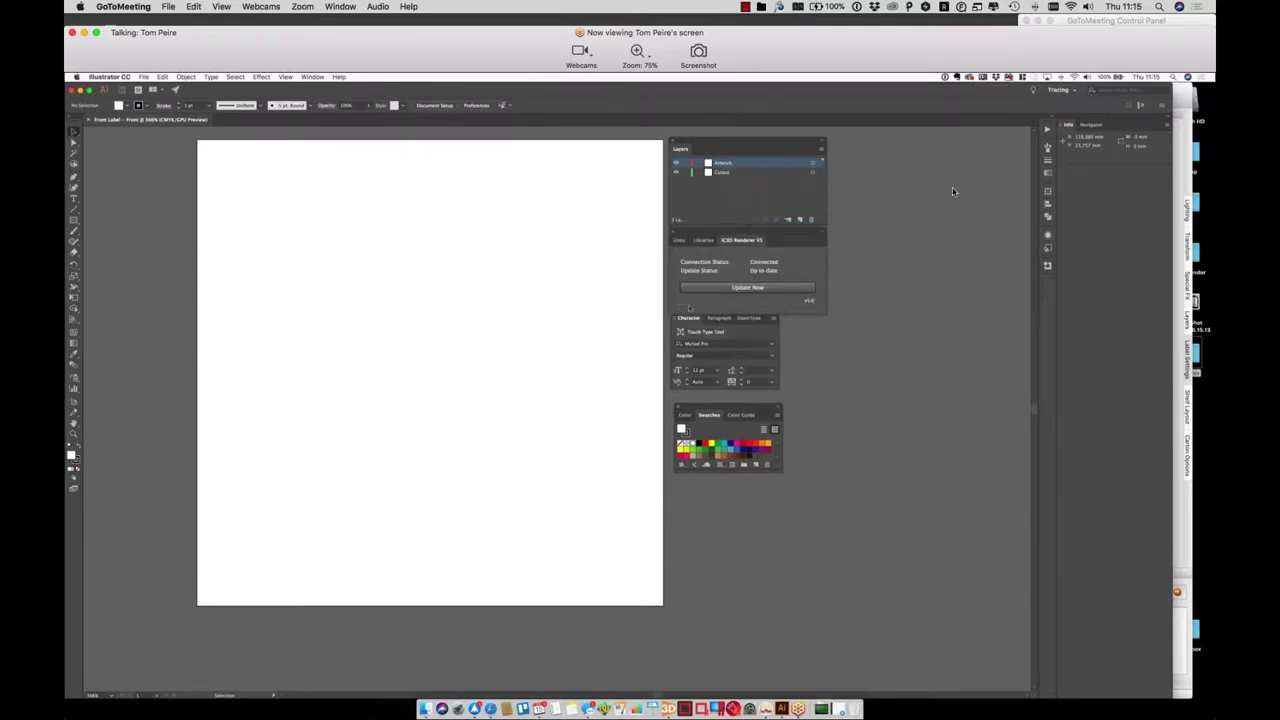
key("super+r")
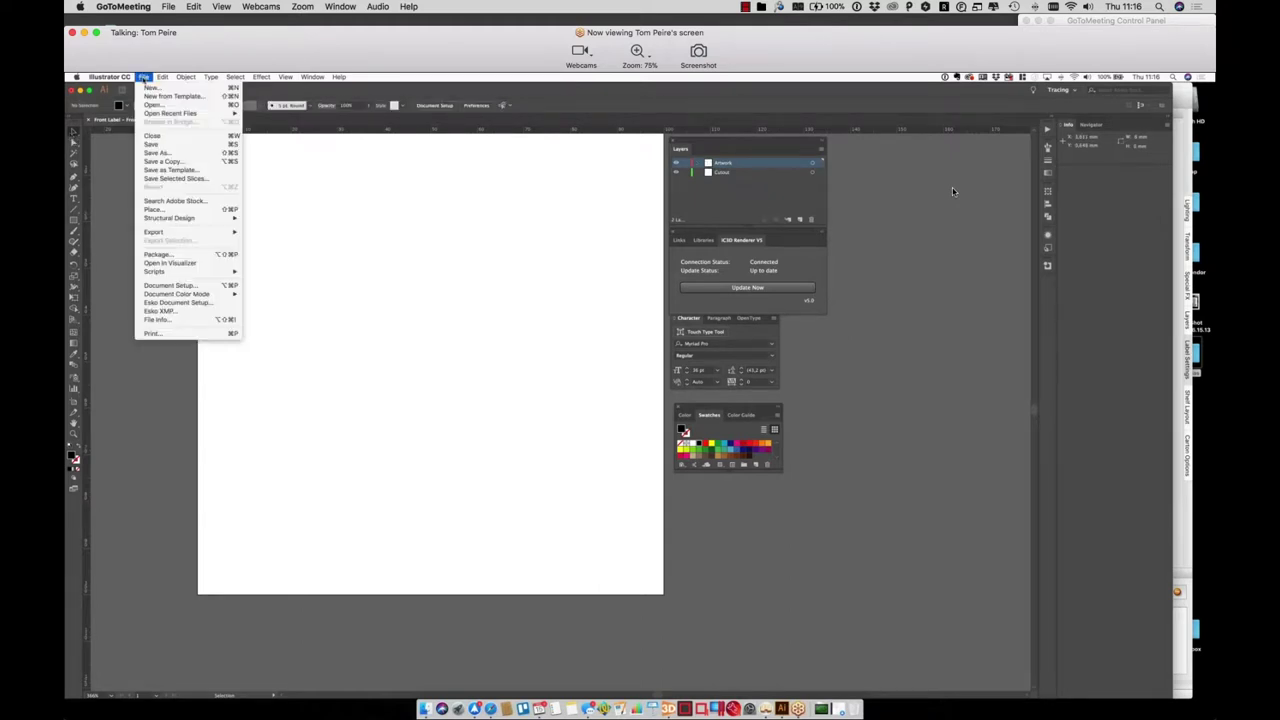
Extend the Cutout layer's rounded rectangle to the artboard's upper edge and update the label artwork on the bottle in IC3D
key("XF86AudioLowerVolume")
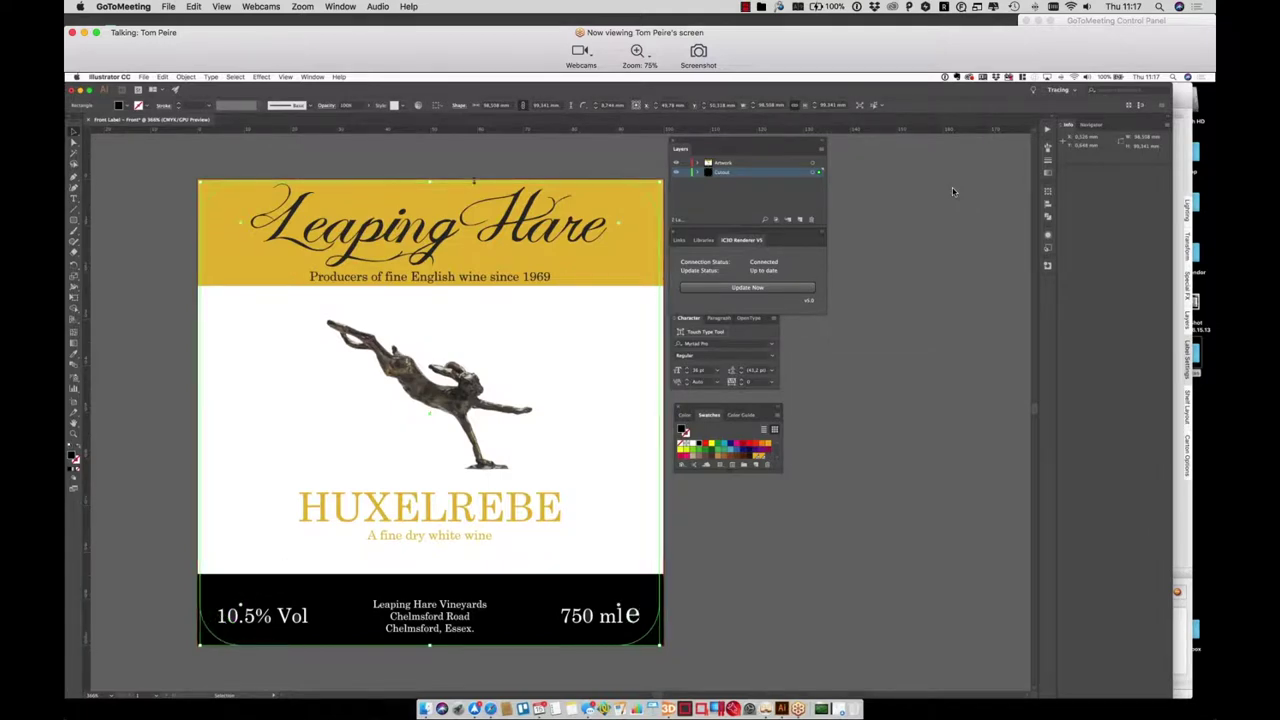
left_click_drag(428, 181, 428, 177)
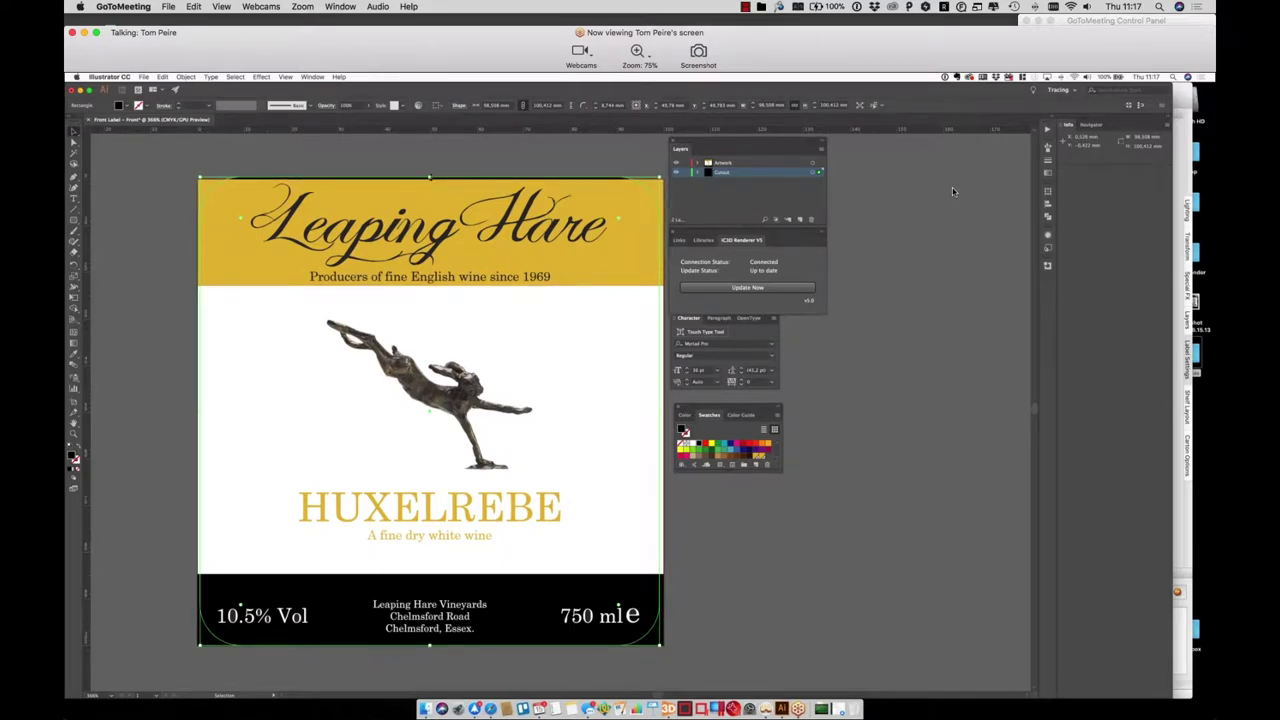
left_click_drag(429, 178, 430, 181)
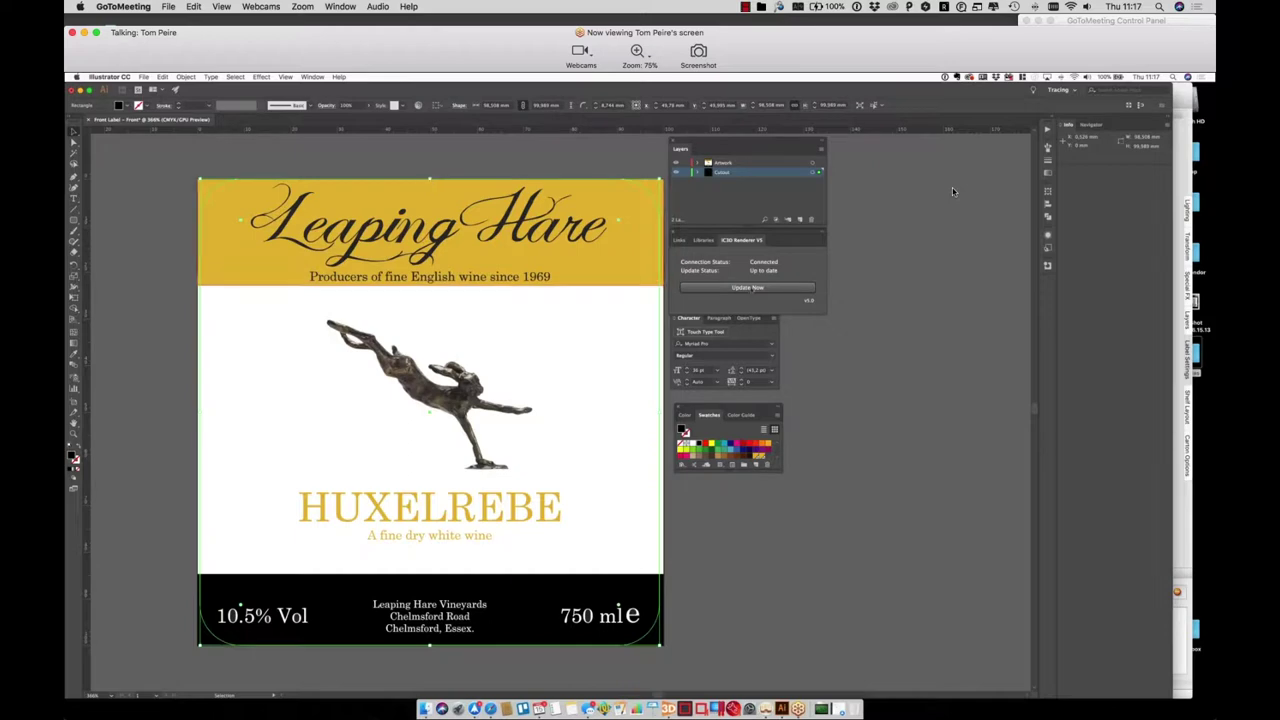
left_click(724, 287)
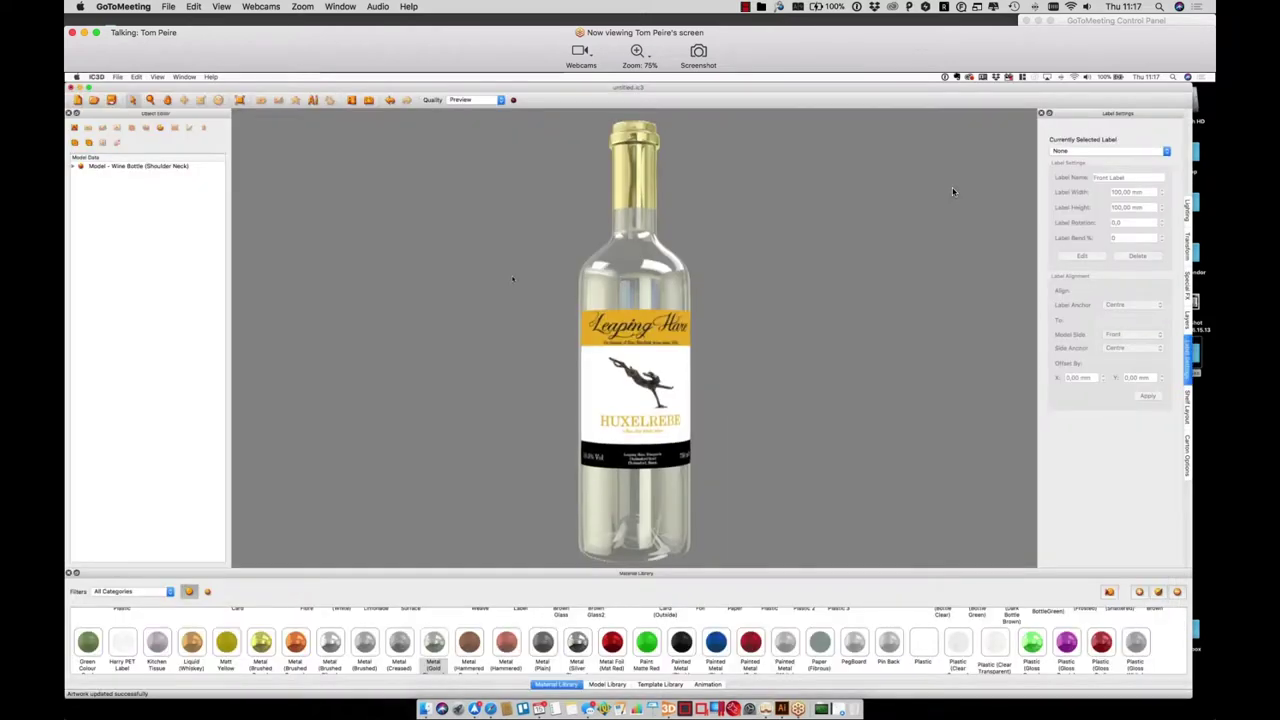
left_click_drag(512, 279, 617, 476)
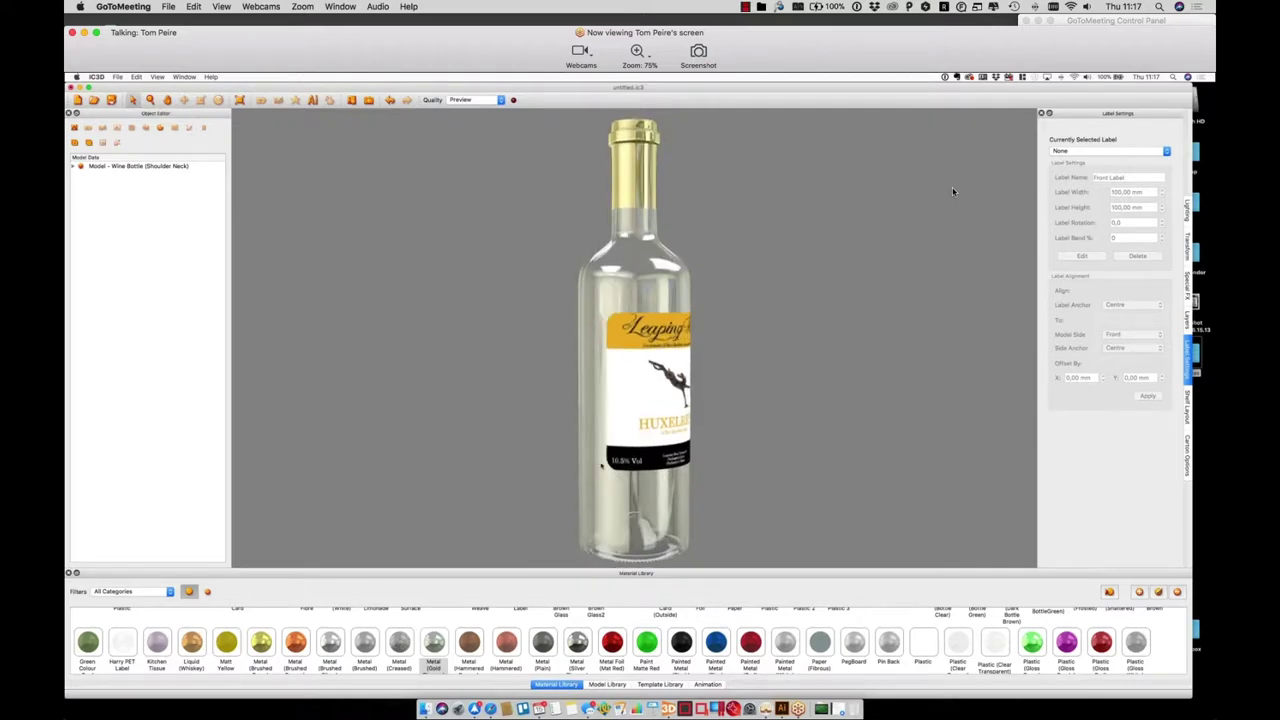
left_click_drag(601, 298, 640, 289)
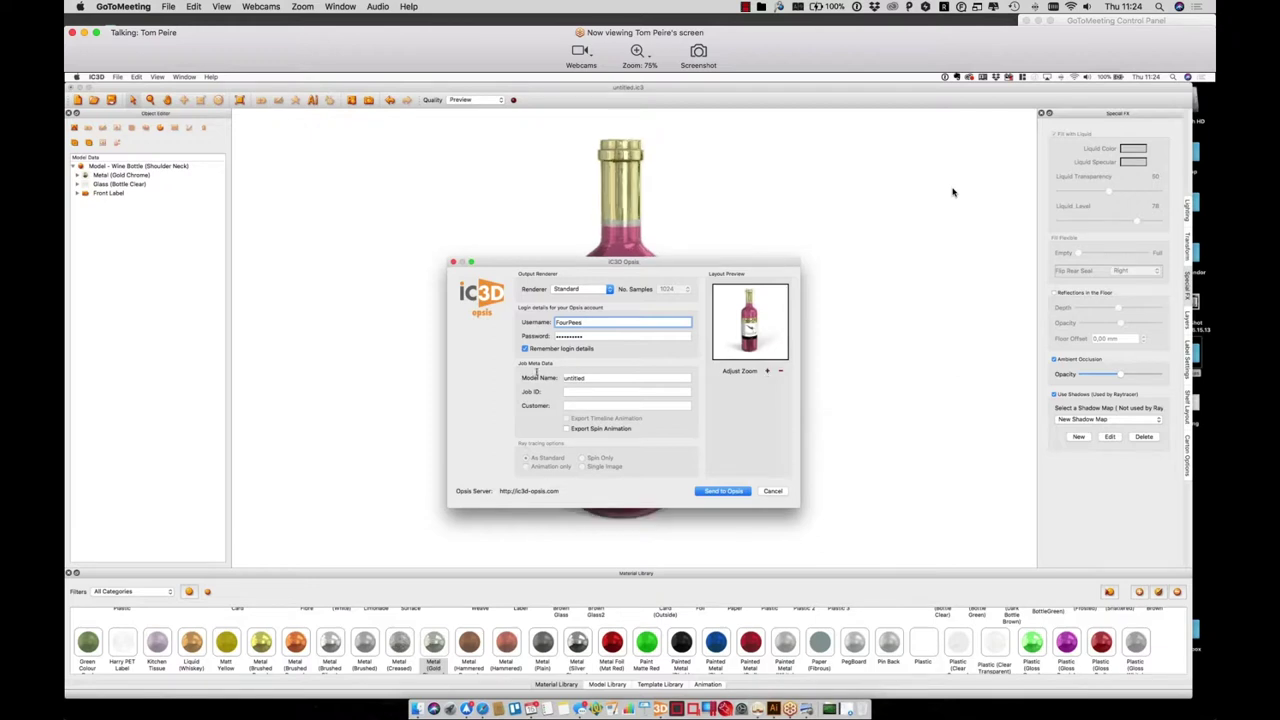
Name the Opsis job Wine, include the spin animation export and send it to Opsis
key("Tab")
key("Tab")
type("W")
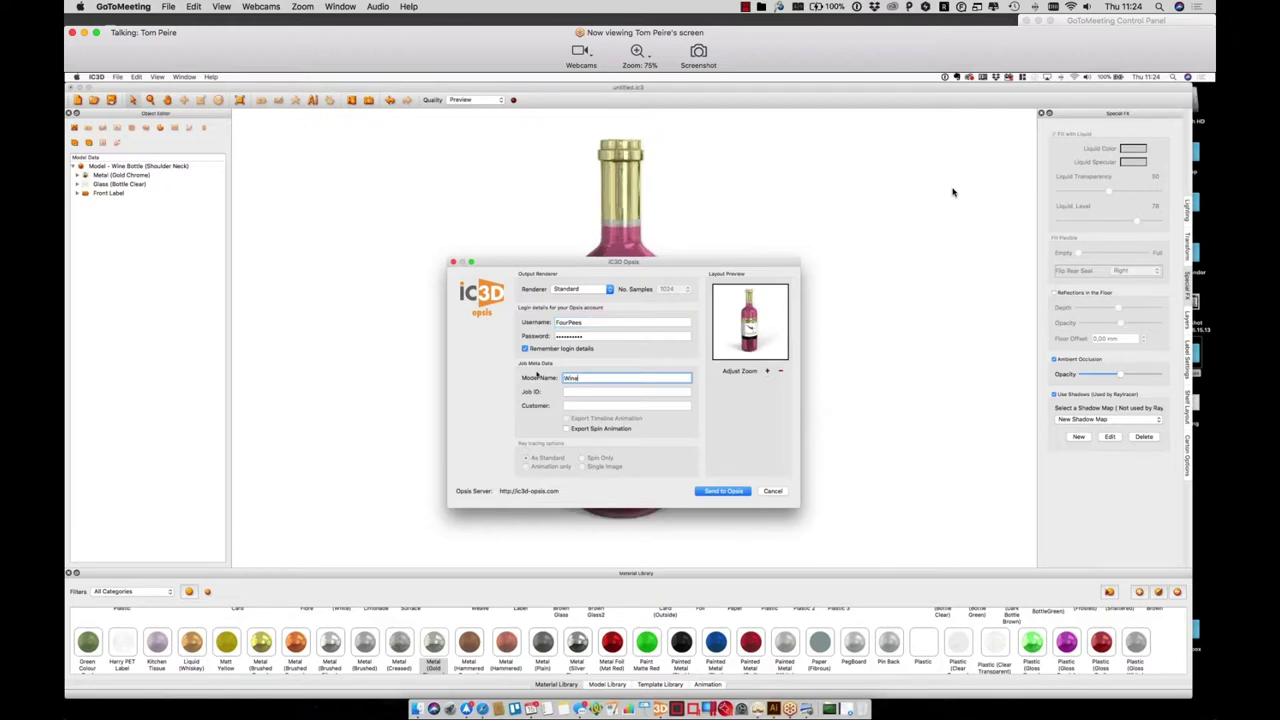
left_click(594, 428)
left_click(721, 491)
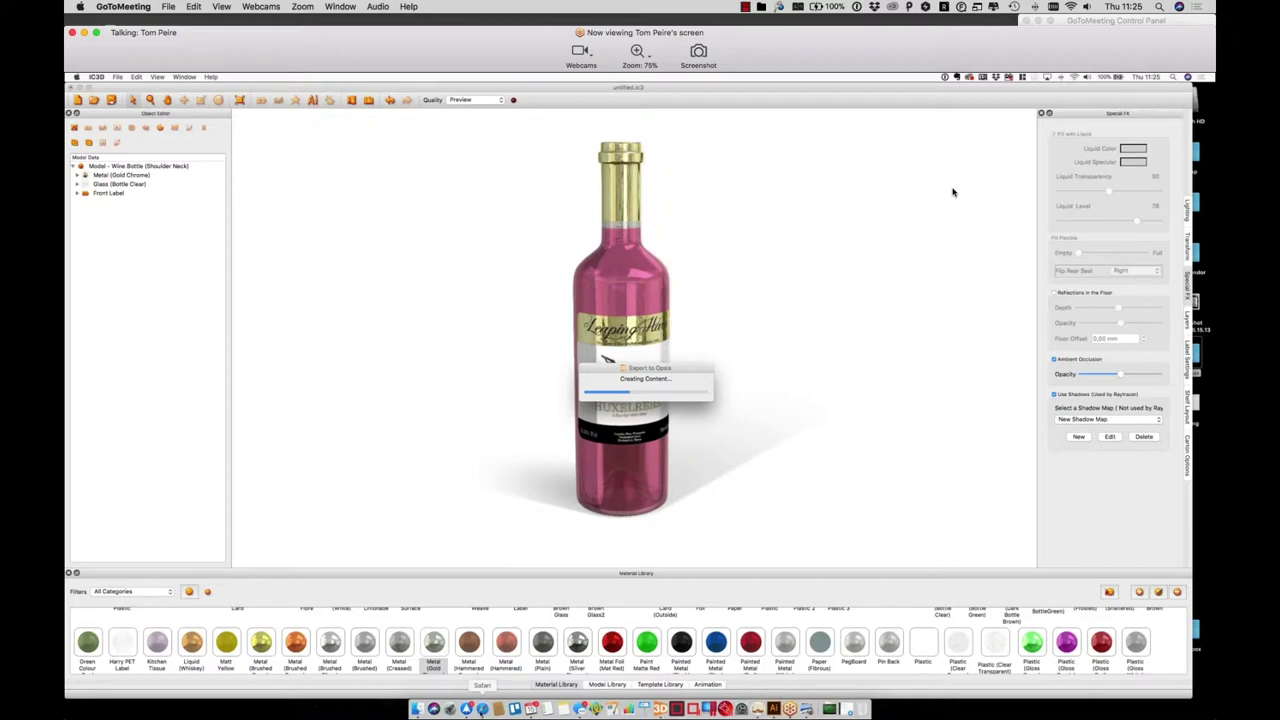
Switch to Safari, open ic3dopsis.com and log in with the saved account details
left_click(482, 708)
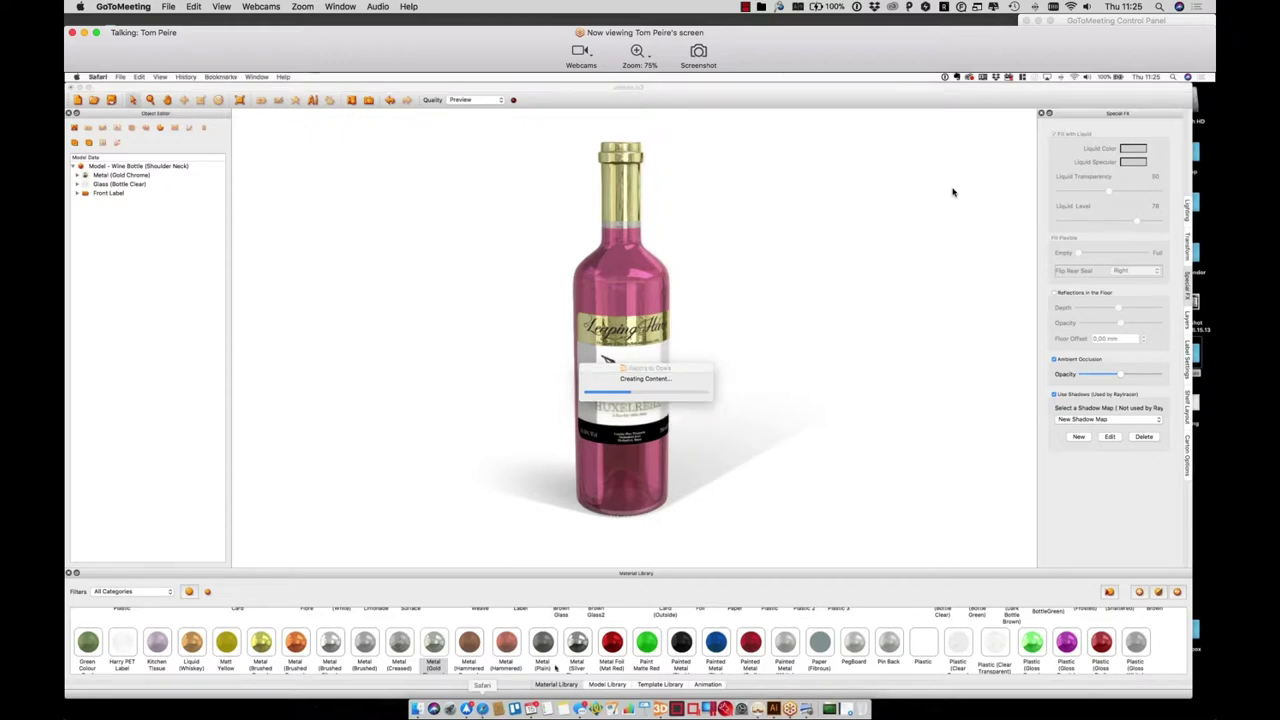
type("ic3dopsis.com")
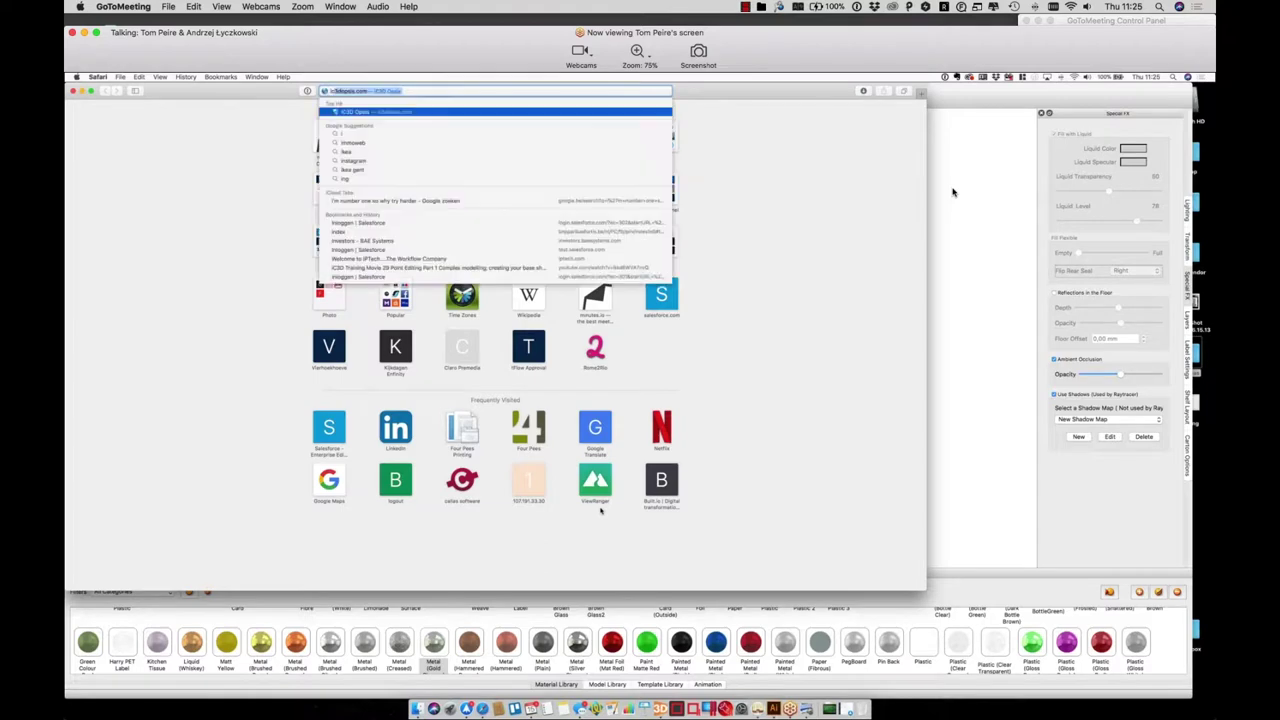
key("Return")
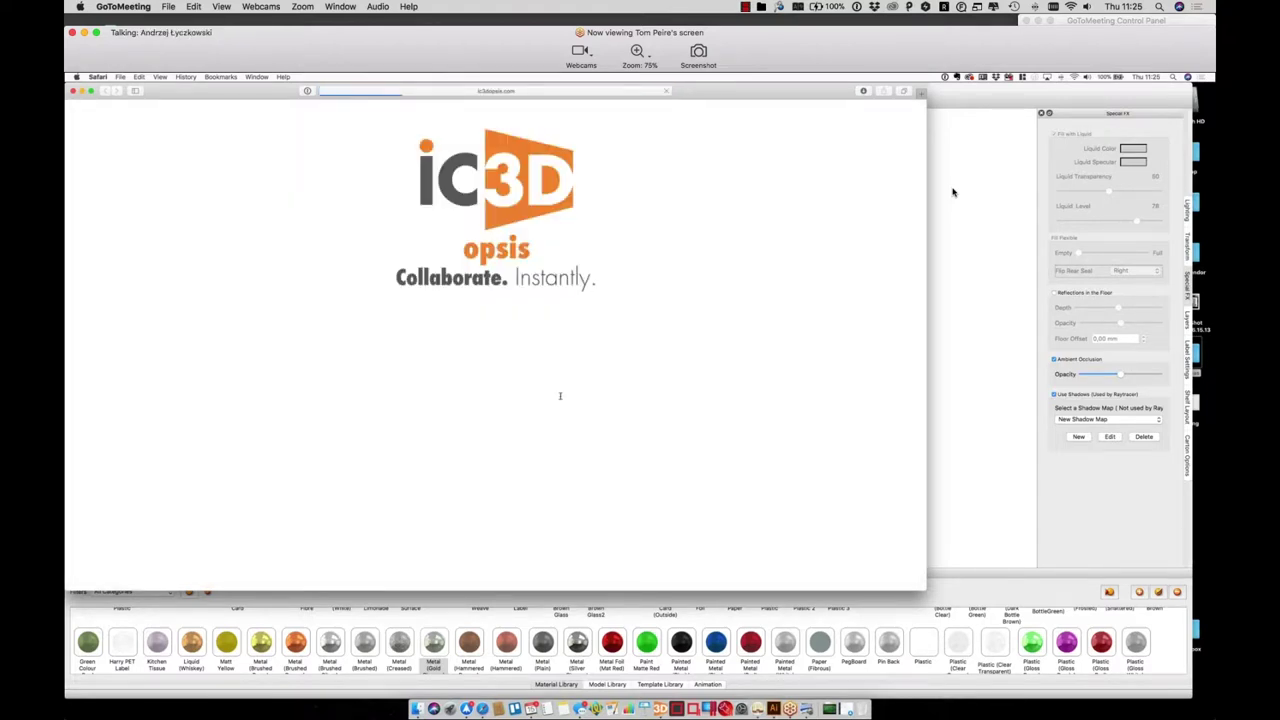
key("Down")
key("Return")
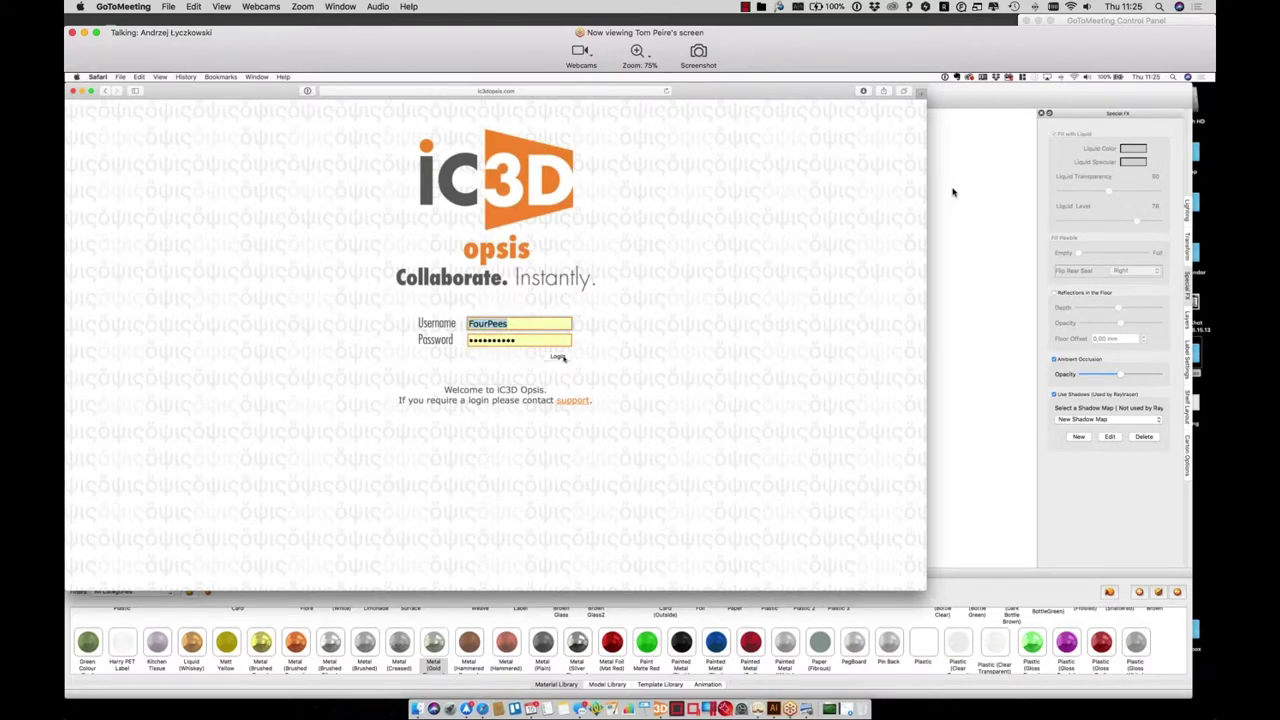
left_click(561, 357)
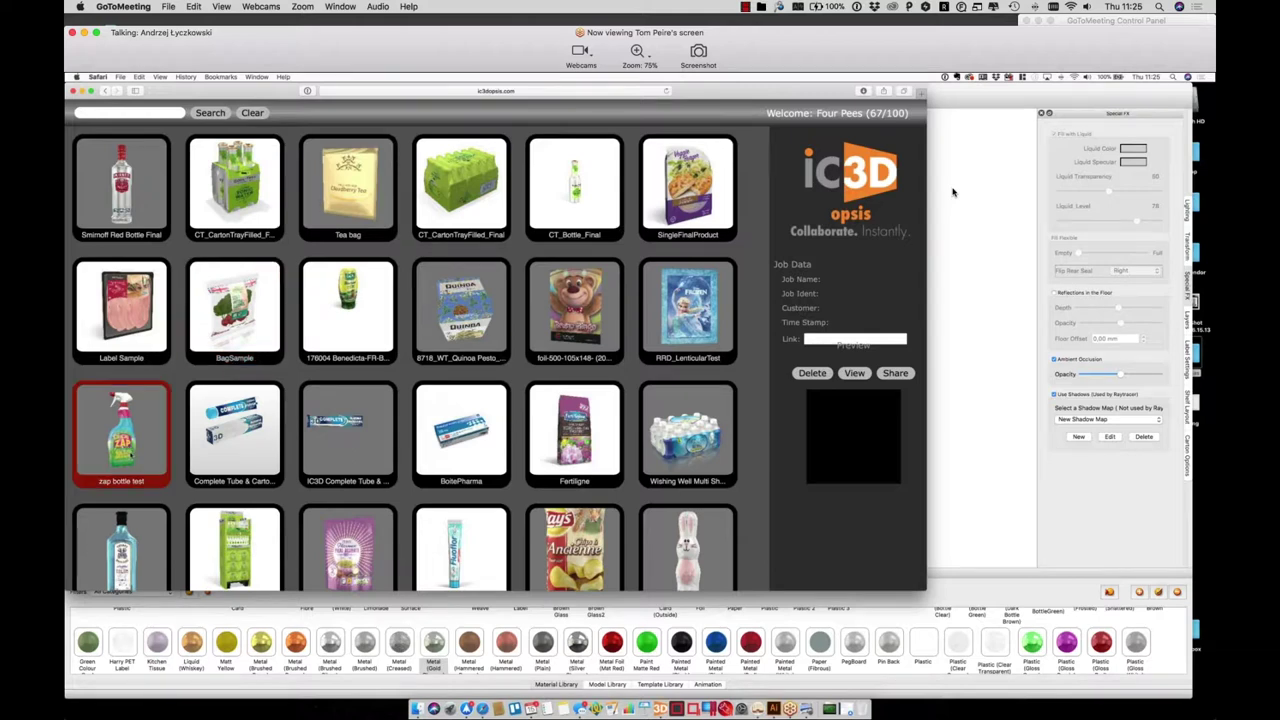
Open the CT_POS_Filled_Final job in the Opsis viewer to inspect it
left_click(278, 545)
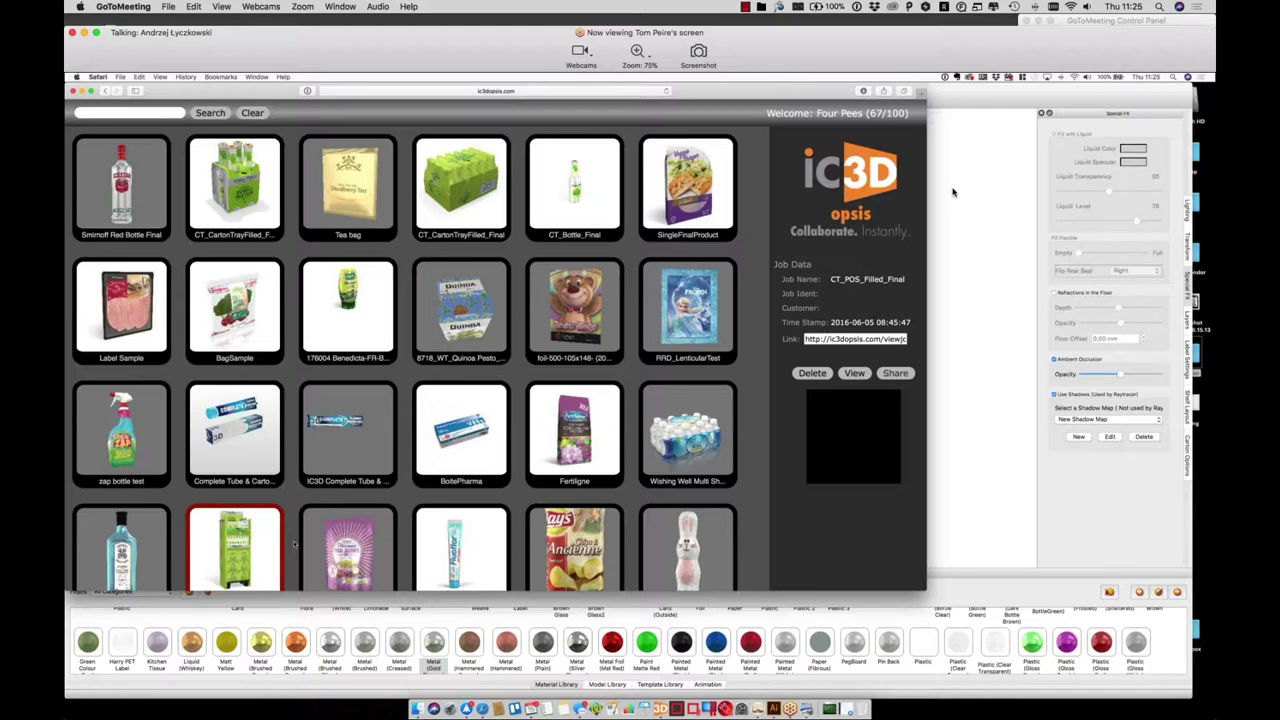
double_click(293, 543)
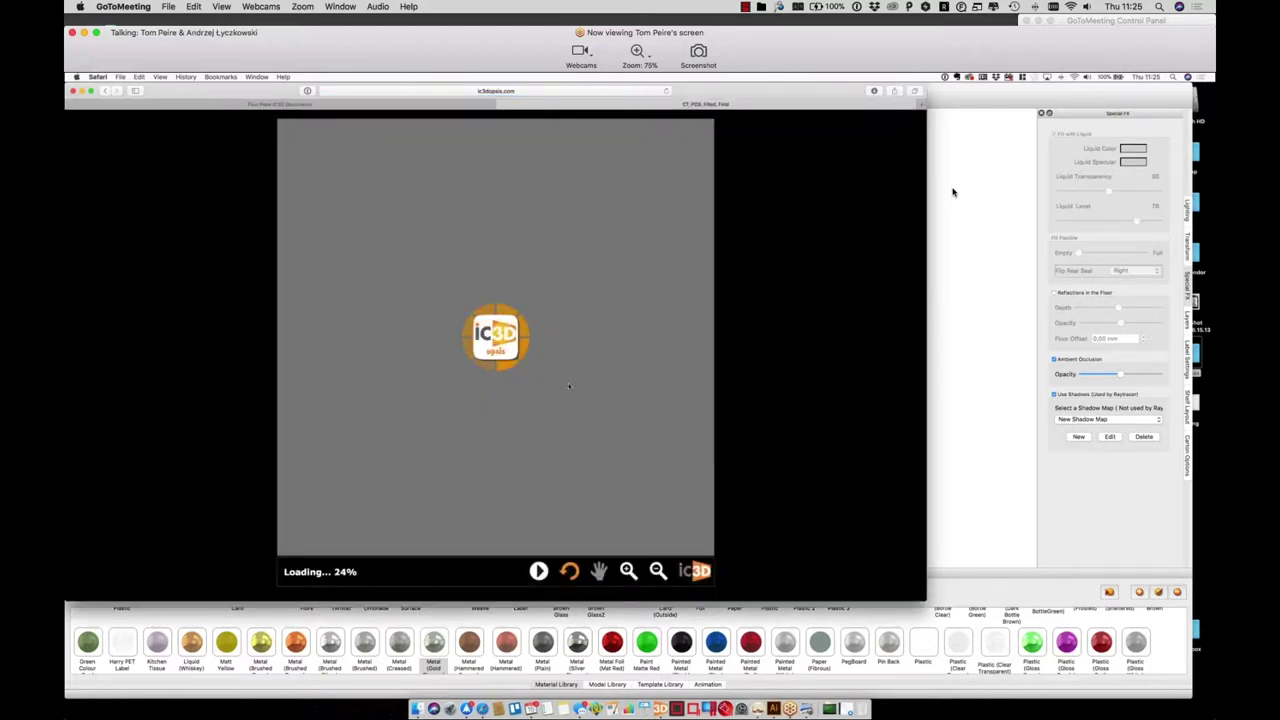
left_click(1130, 20)
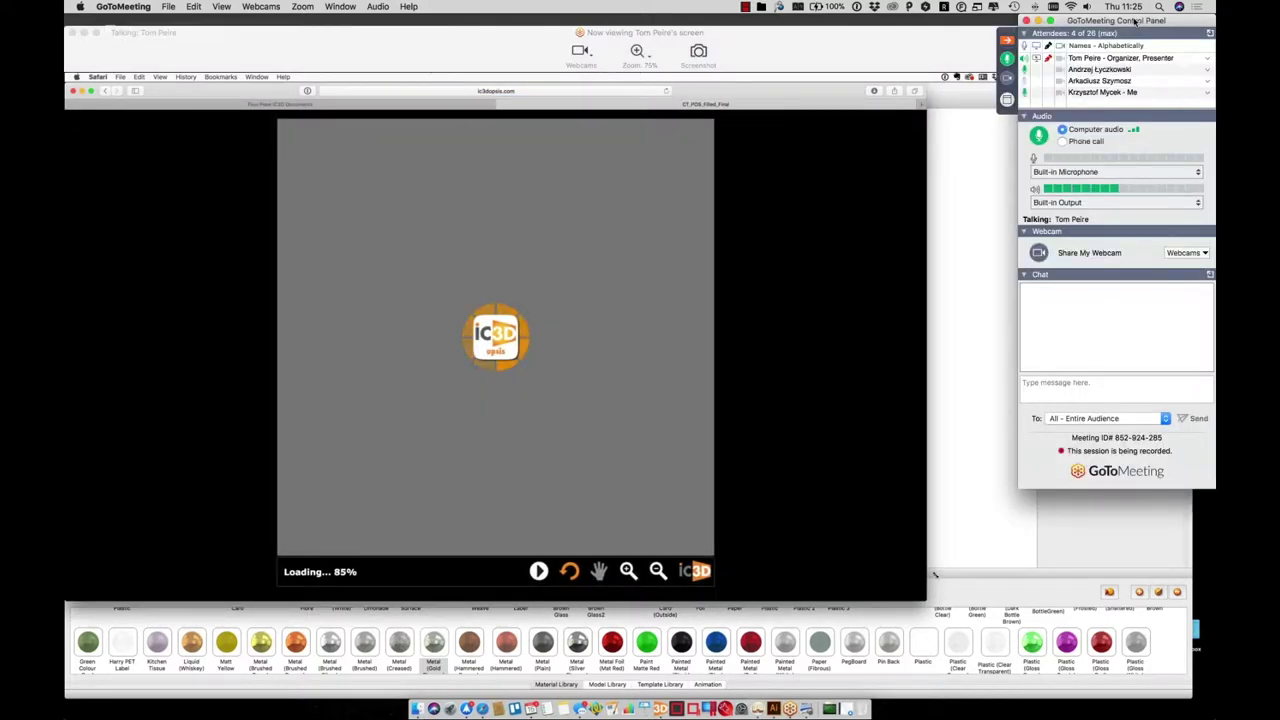
left_click(776, 43)
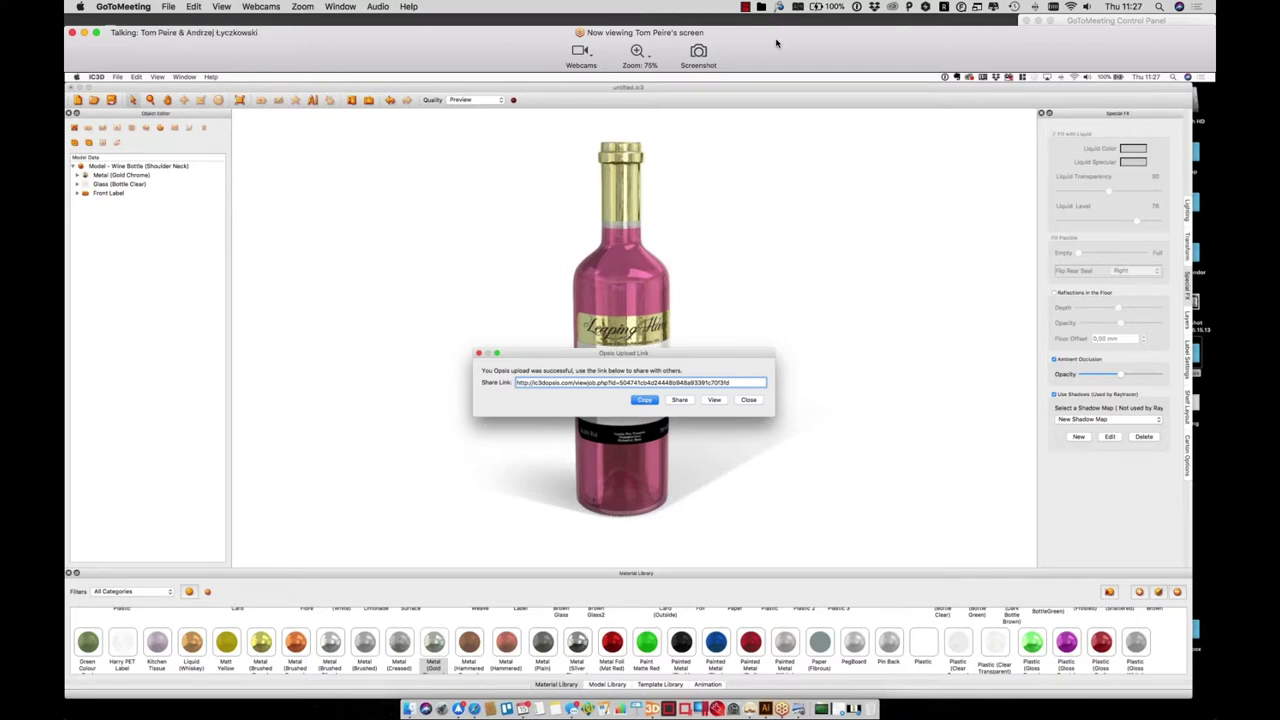
View the uploaded Wine job in the browser, rotate the bottle to inspect it and return to IC3D
left_click(714, 399)
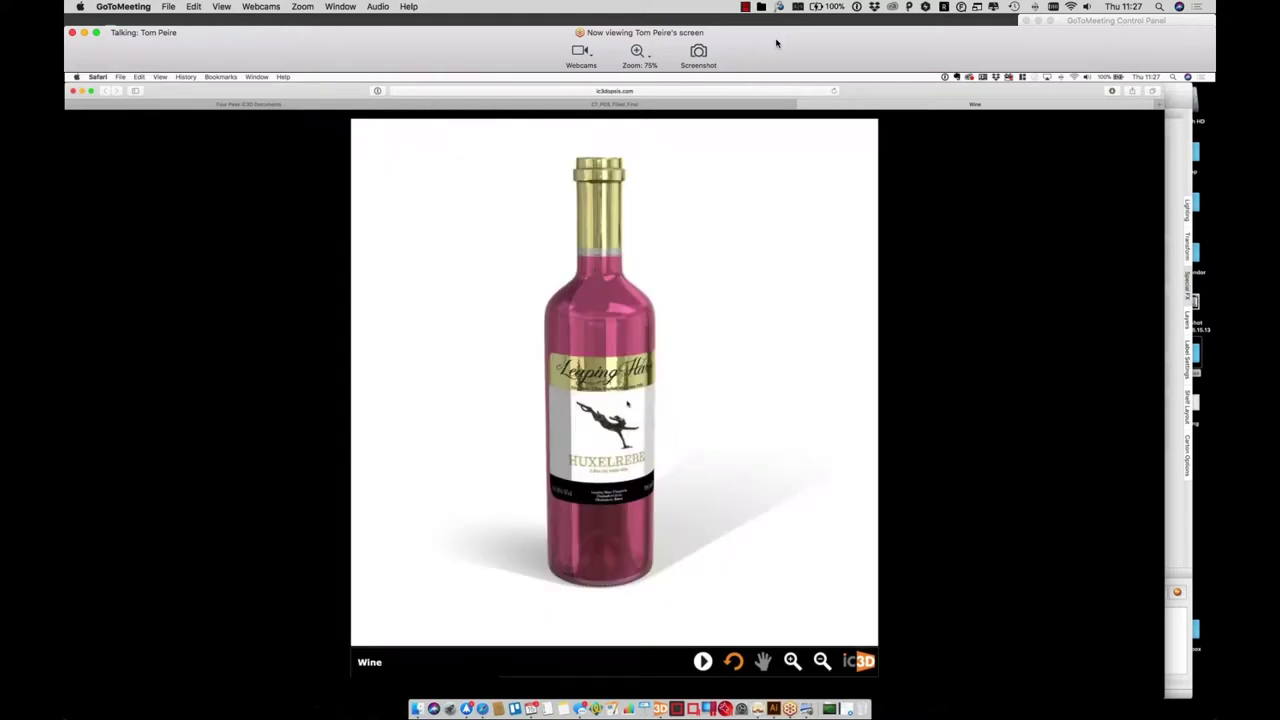
left_click_drag(658, 434, 640, 410)
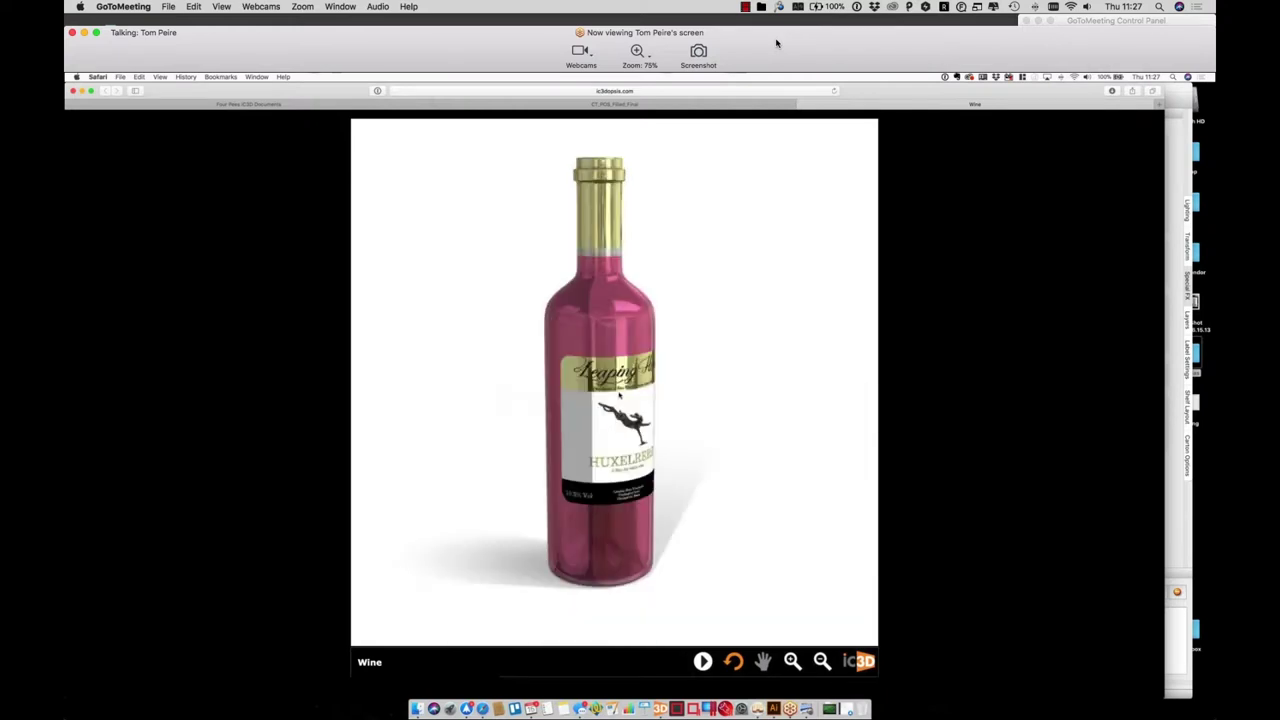
key("super+Tab")
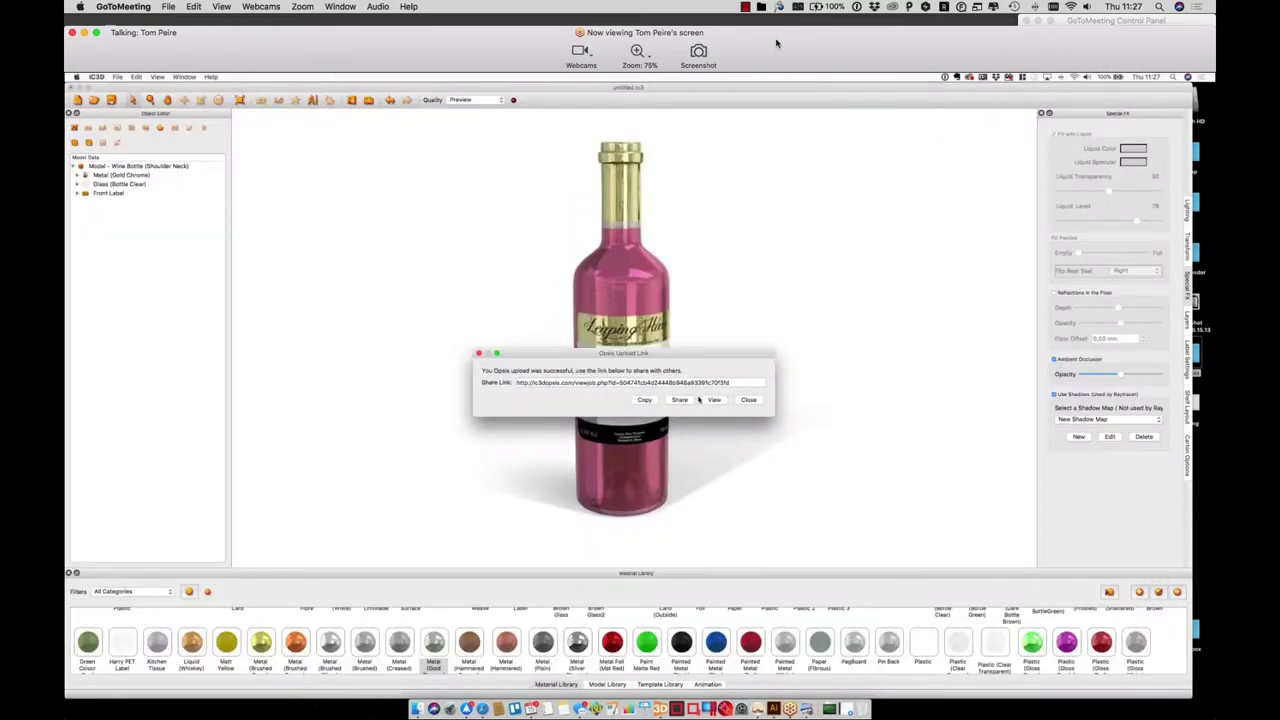
Start an e-mail sharing the Wine job's link and discard the draft without saving
left_click(688, 399)
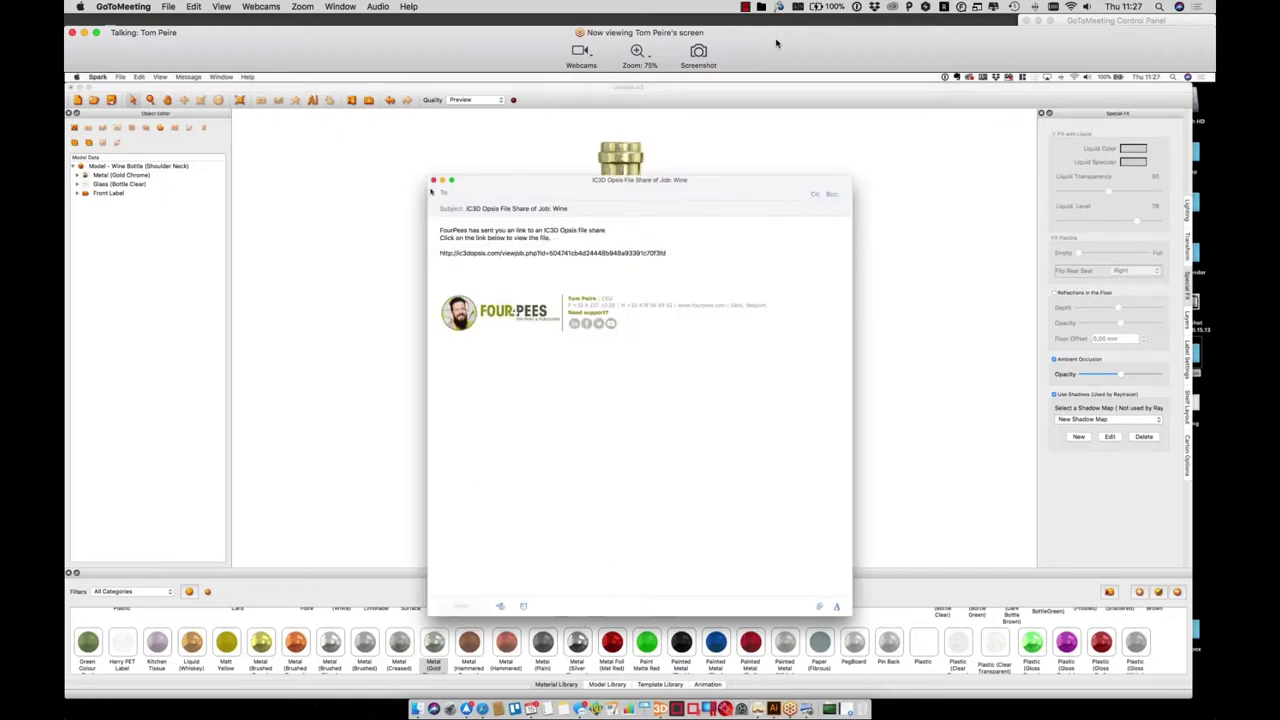
left_click(433, 181)
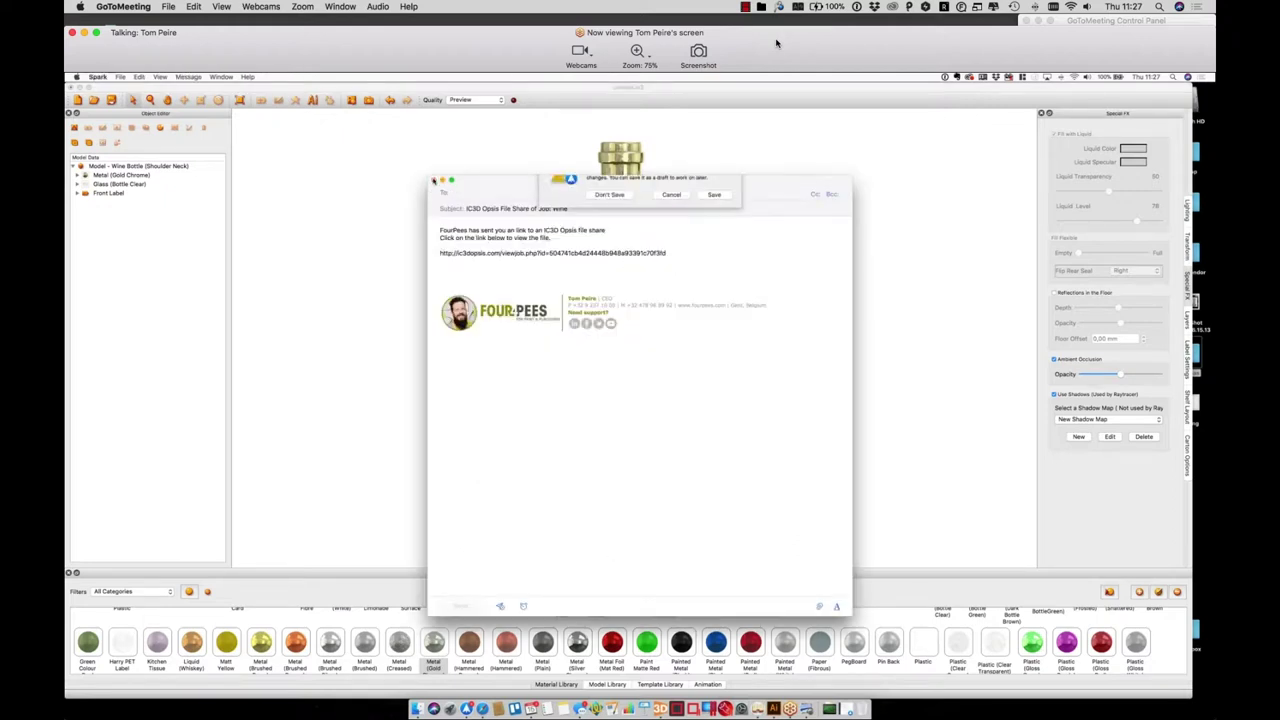
left_click(612, 220)
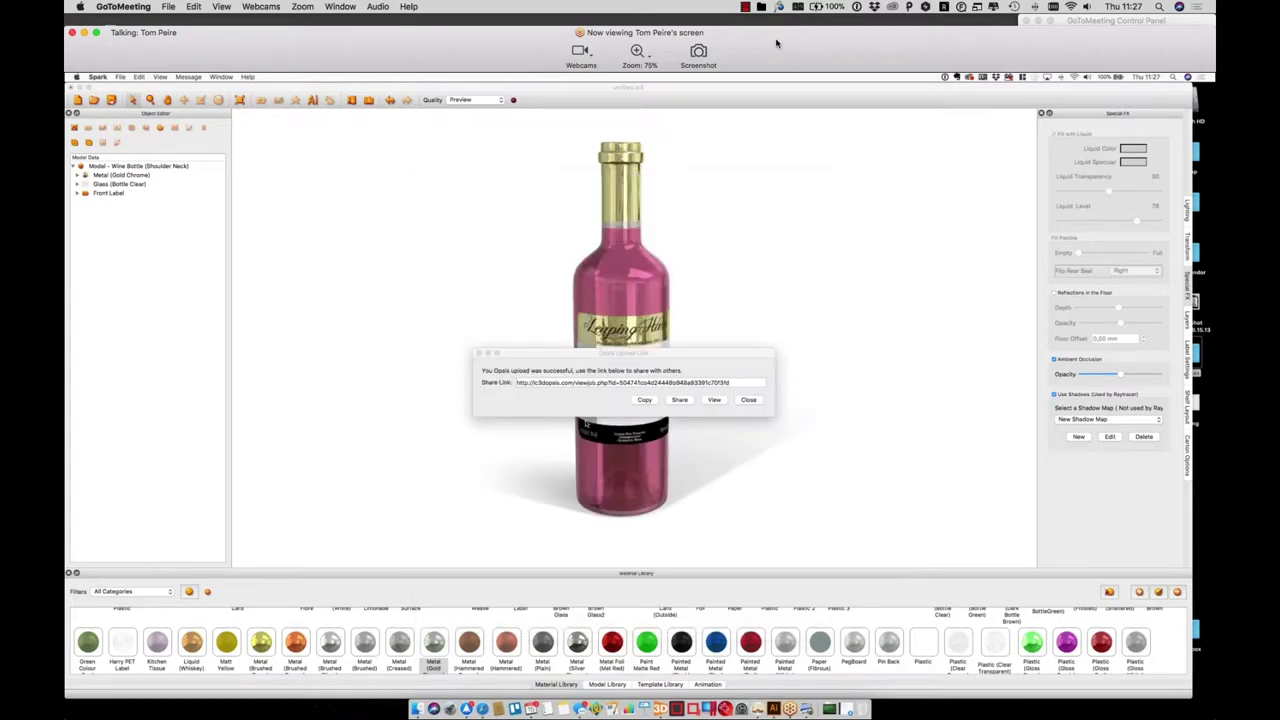
Close the Opsis upload link dialog and expand the Glass (Bottle Clear) material in the object tree
left_click(753, 400)
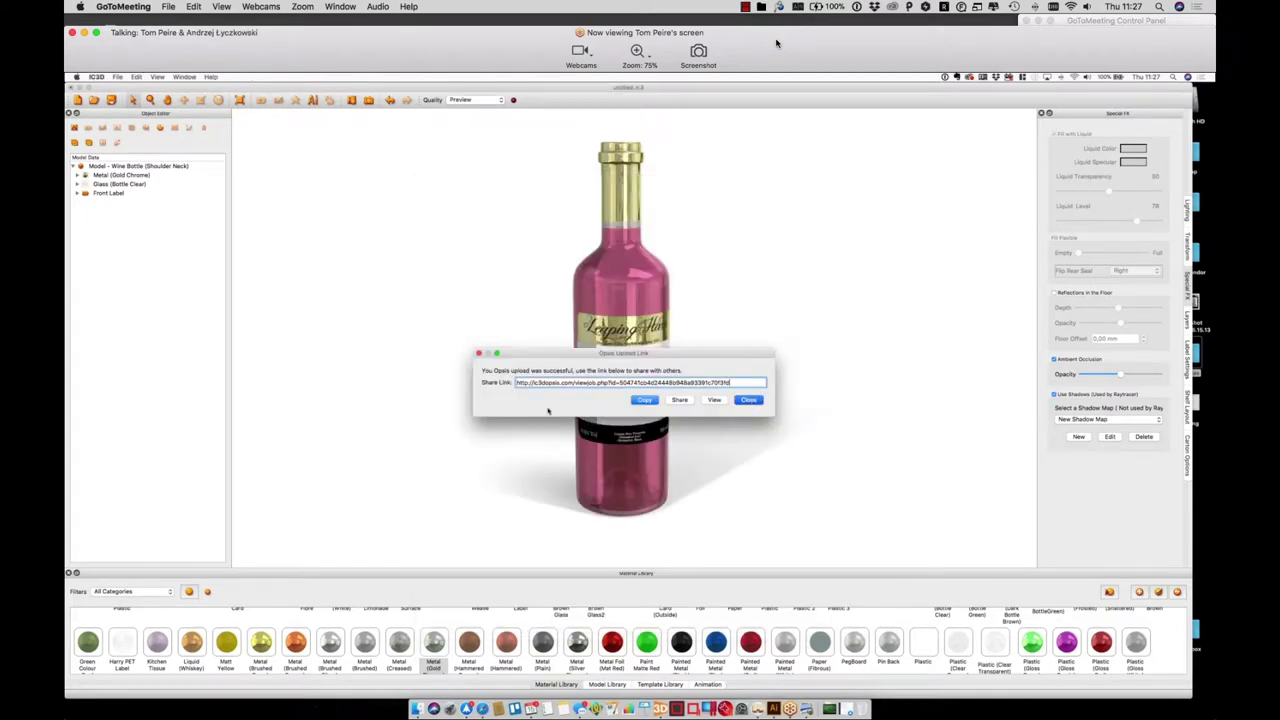
left_click(748, 400)
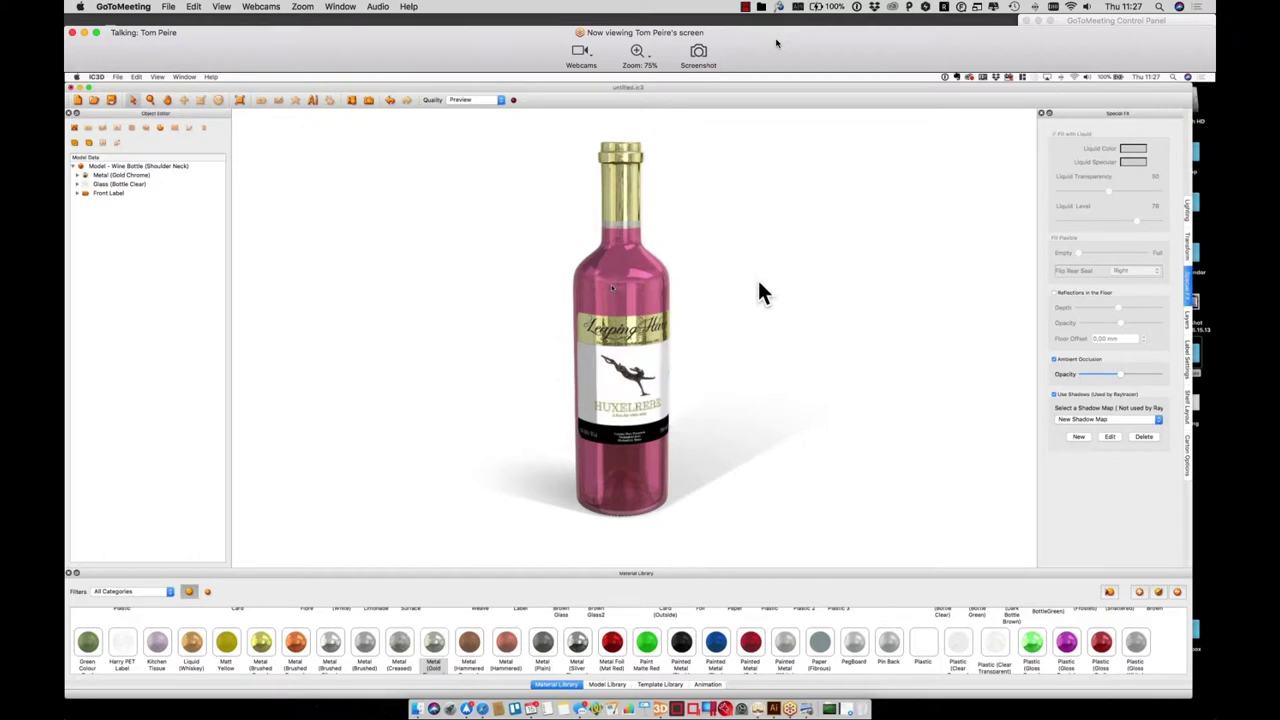
left_click(76, 185)
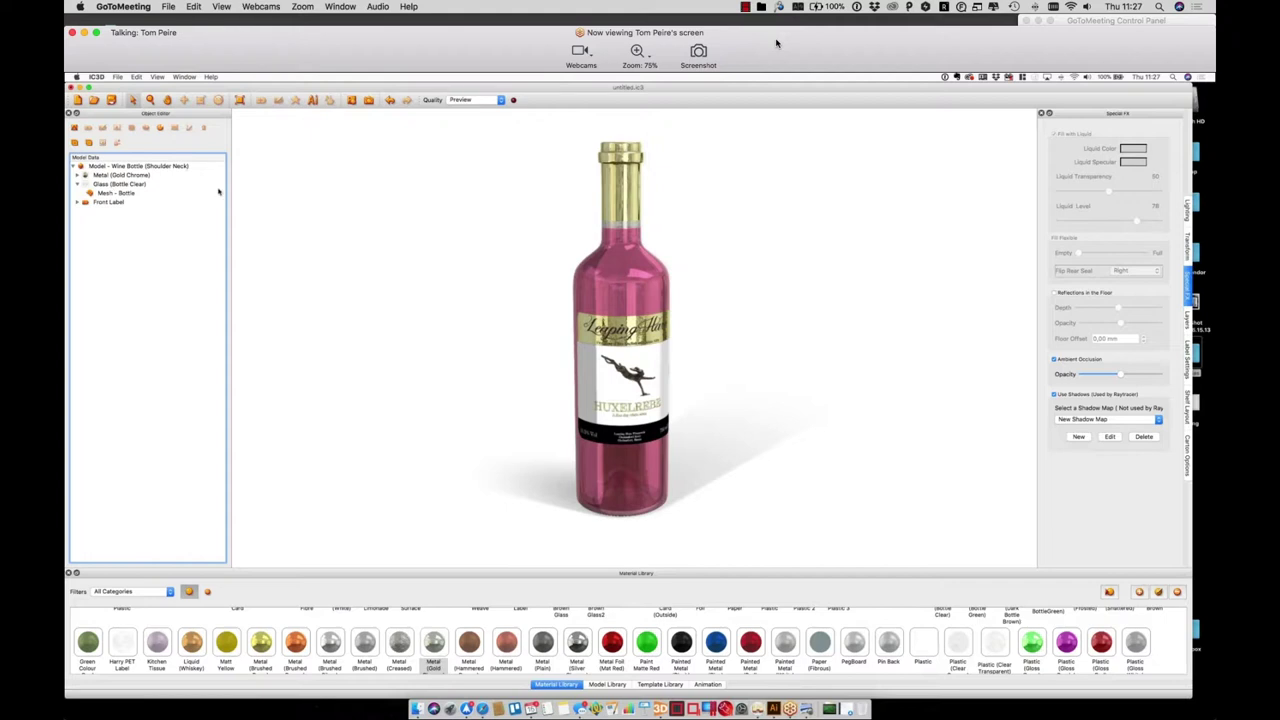
Turn off the liquid fill on the Glass (Bottle Clear) material and open the Interior & Fill template for the bottle
left_click(218, 186)
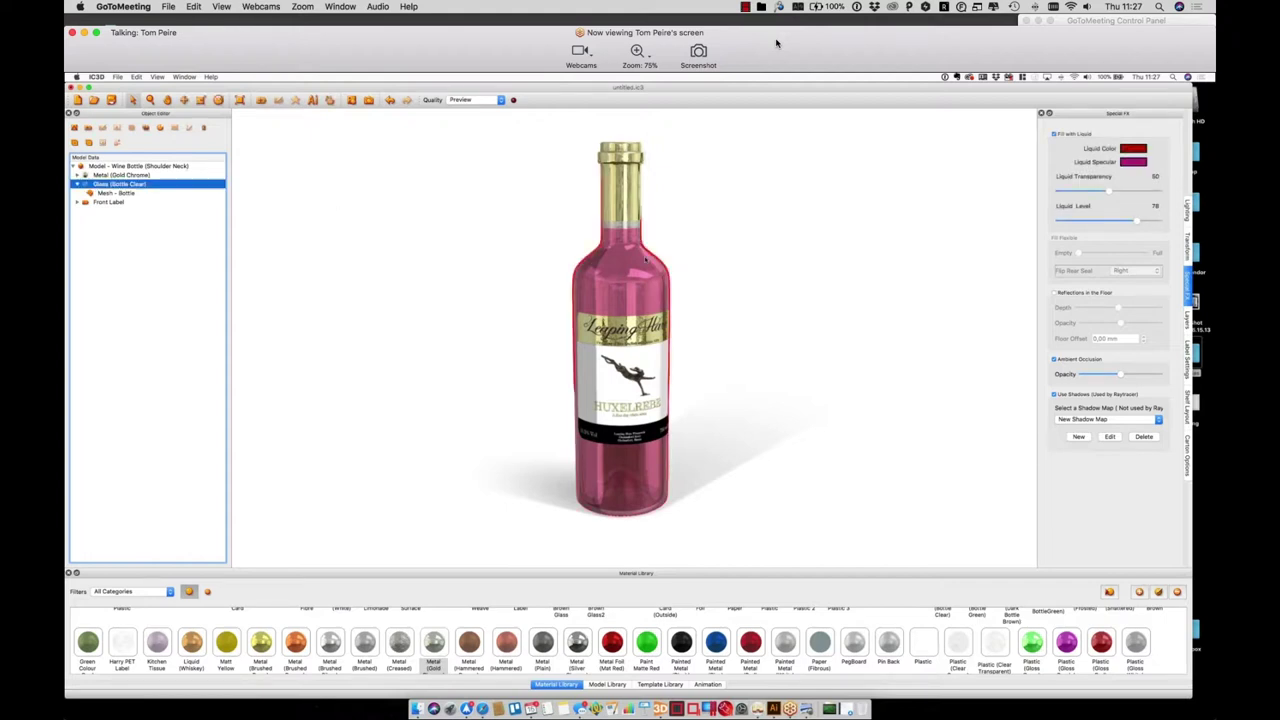
left_click(1054, 134)
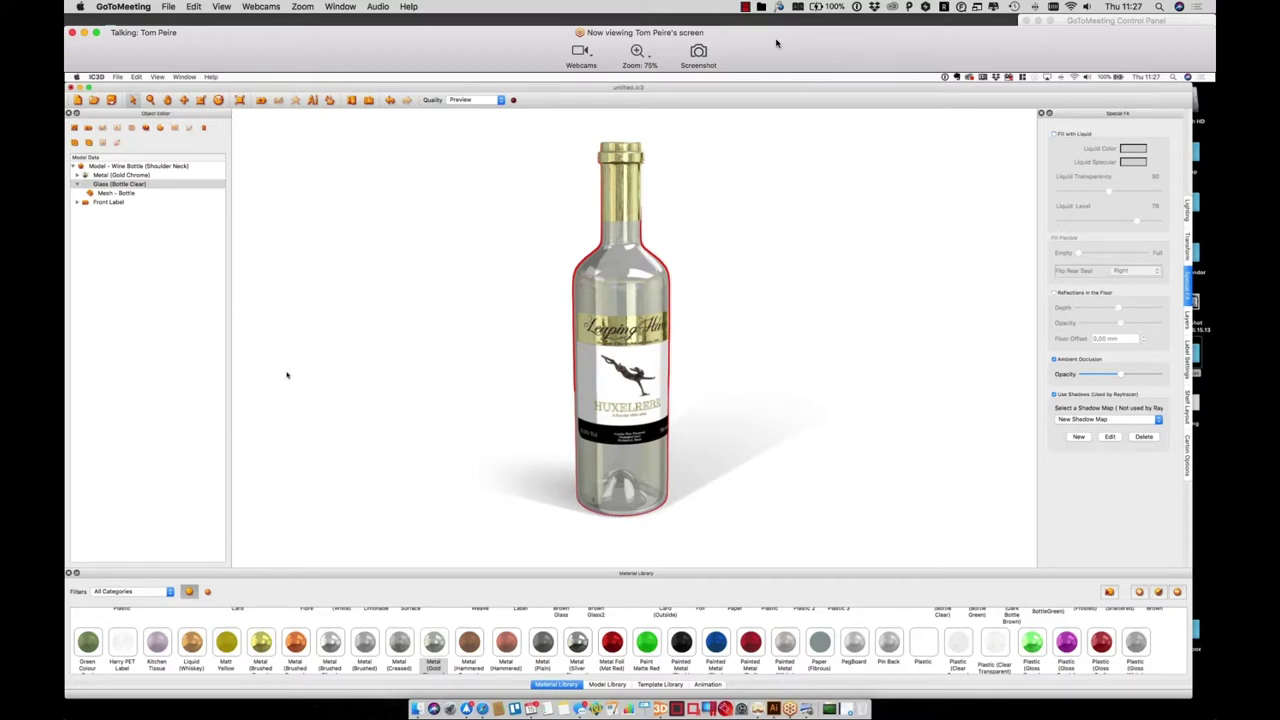
left_click(607, 684)
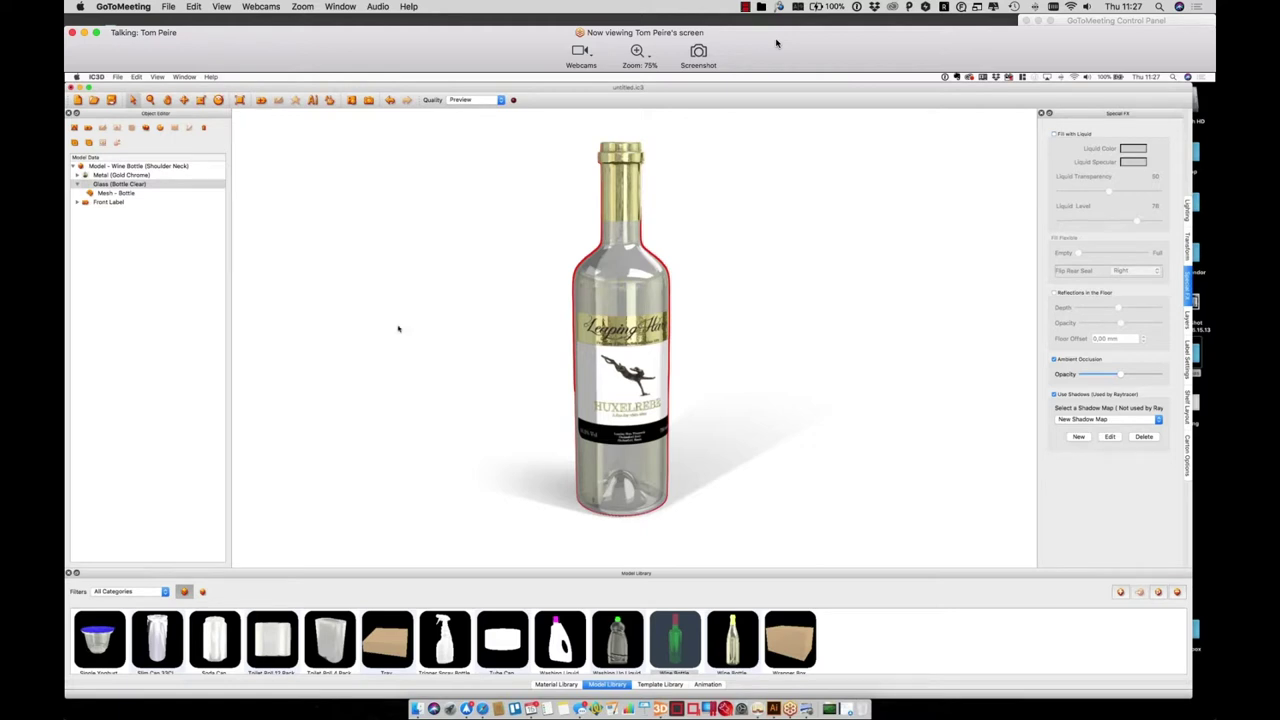
left_click(566, 685)
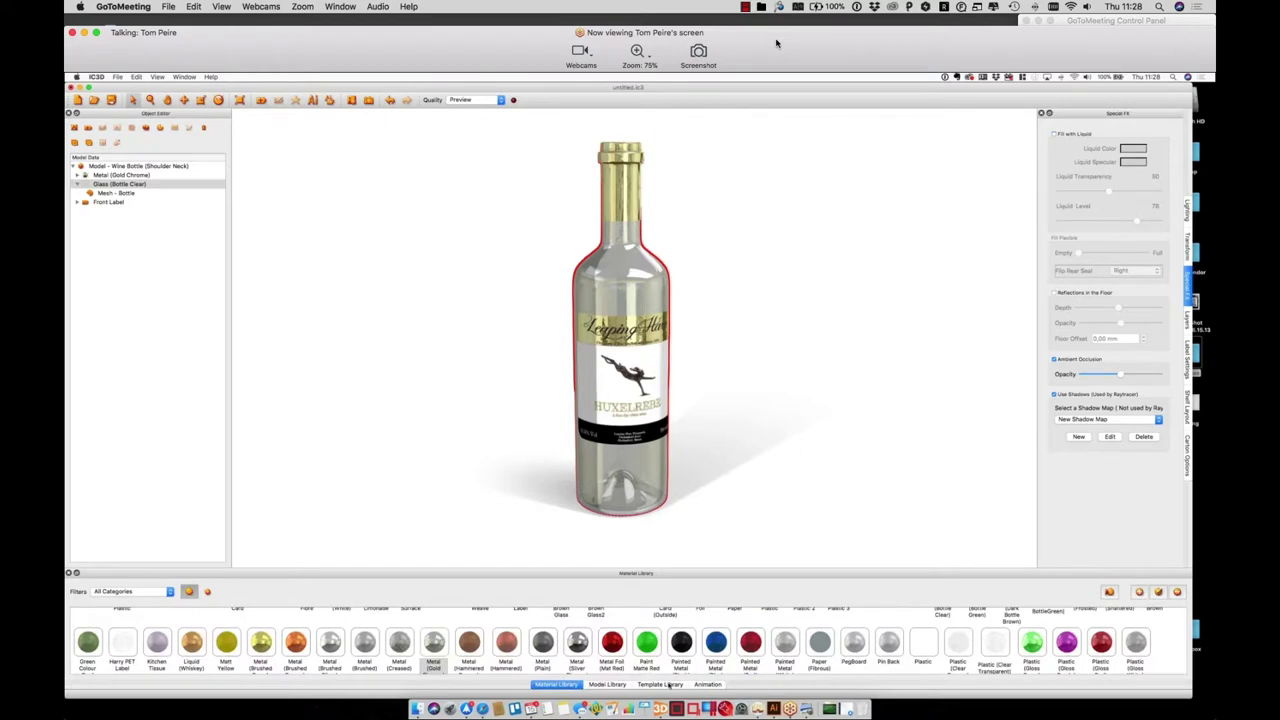
left_click(667, 686)
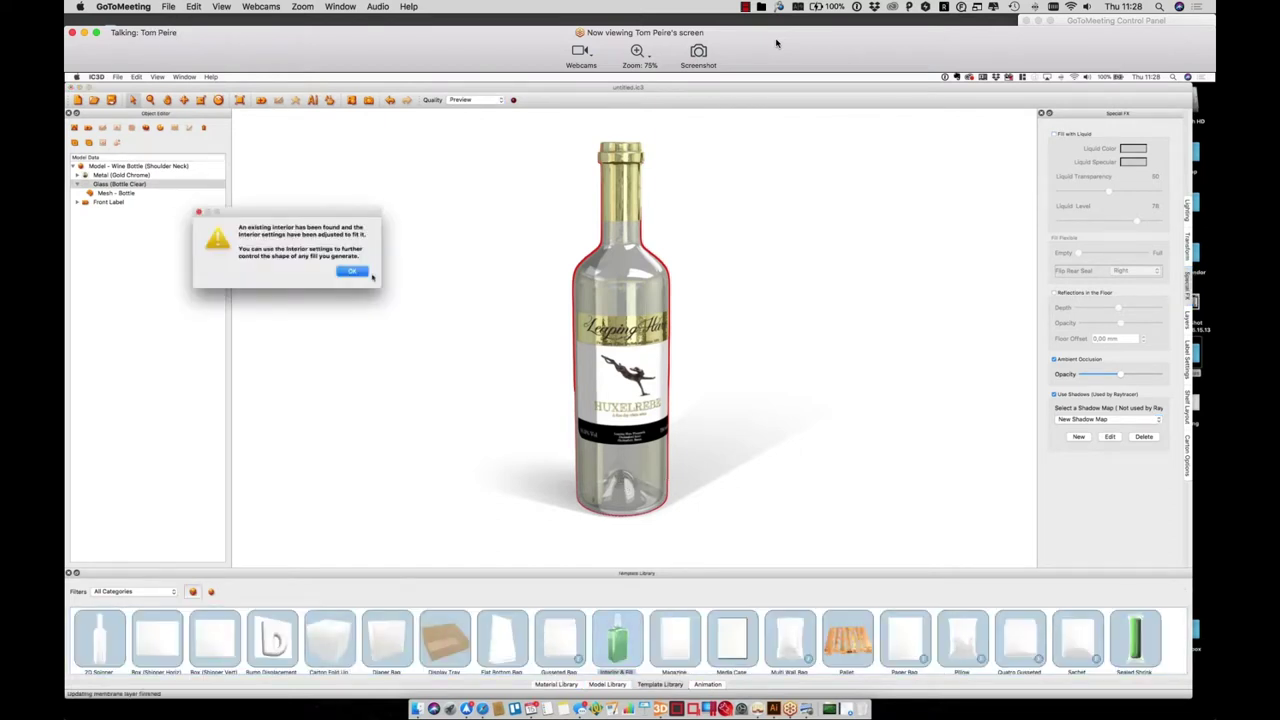
left_click(352, 272)
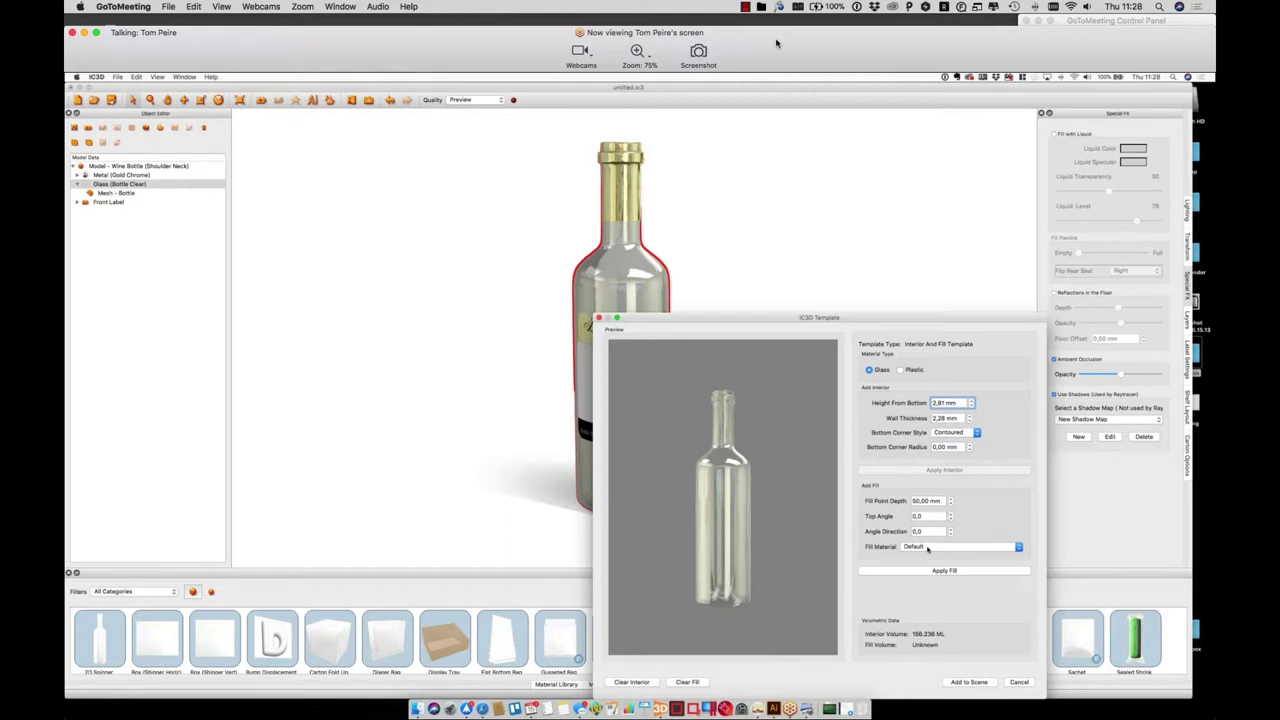
Apply a Liquid (Whiskey) fill to the bottle's interior and add it to the scene
left_click(927, 549)
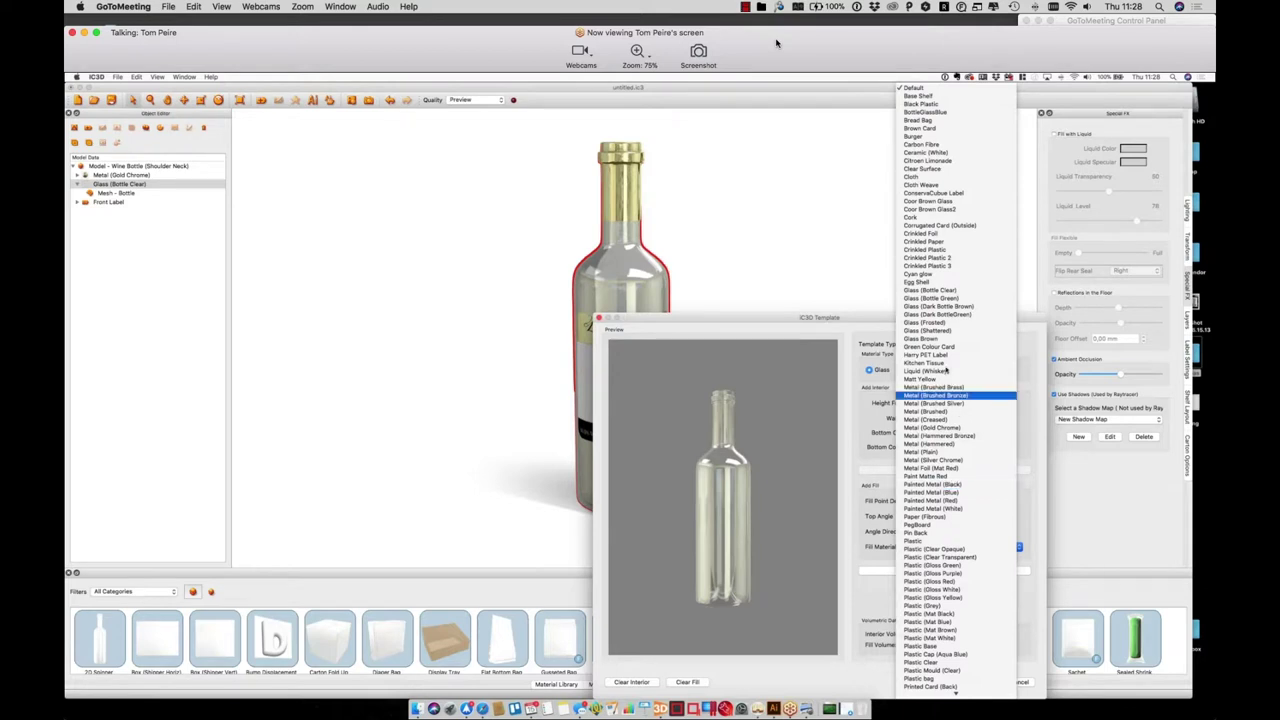
left_click(945, 371)
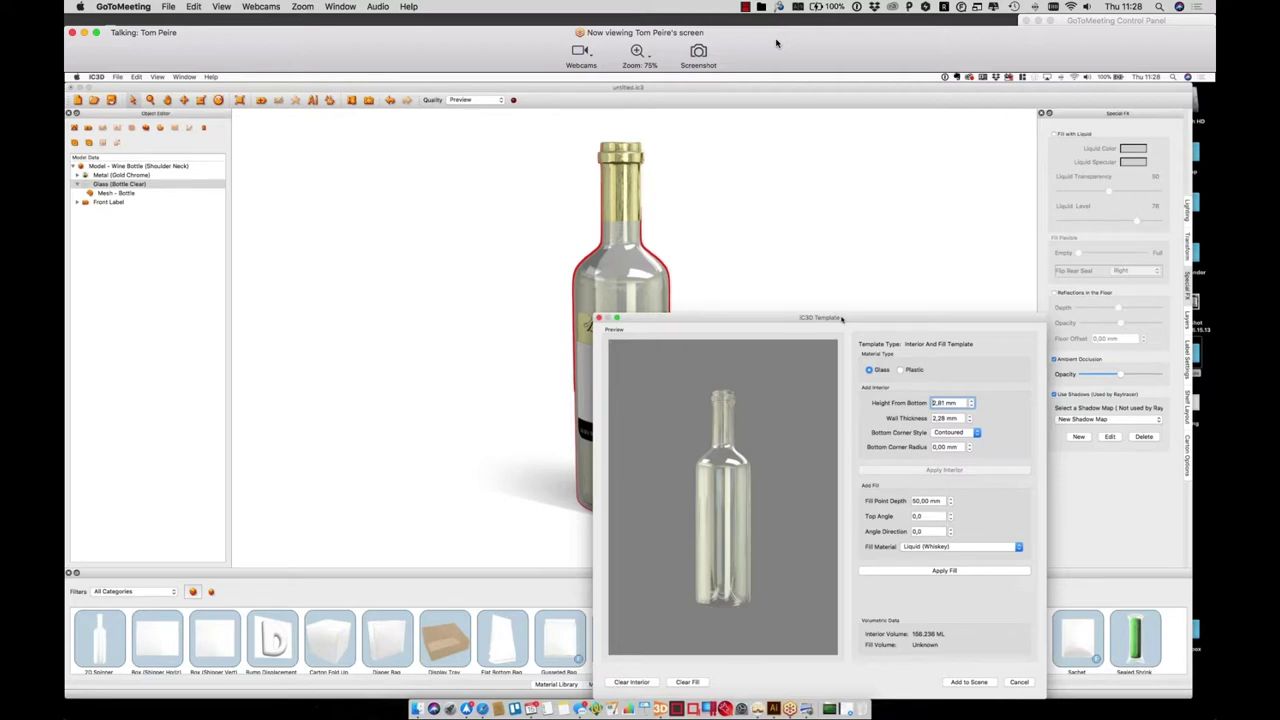
left_click_drag(841, 318, 822, 204)
left_click(918, 457)
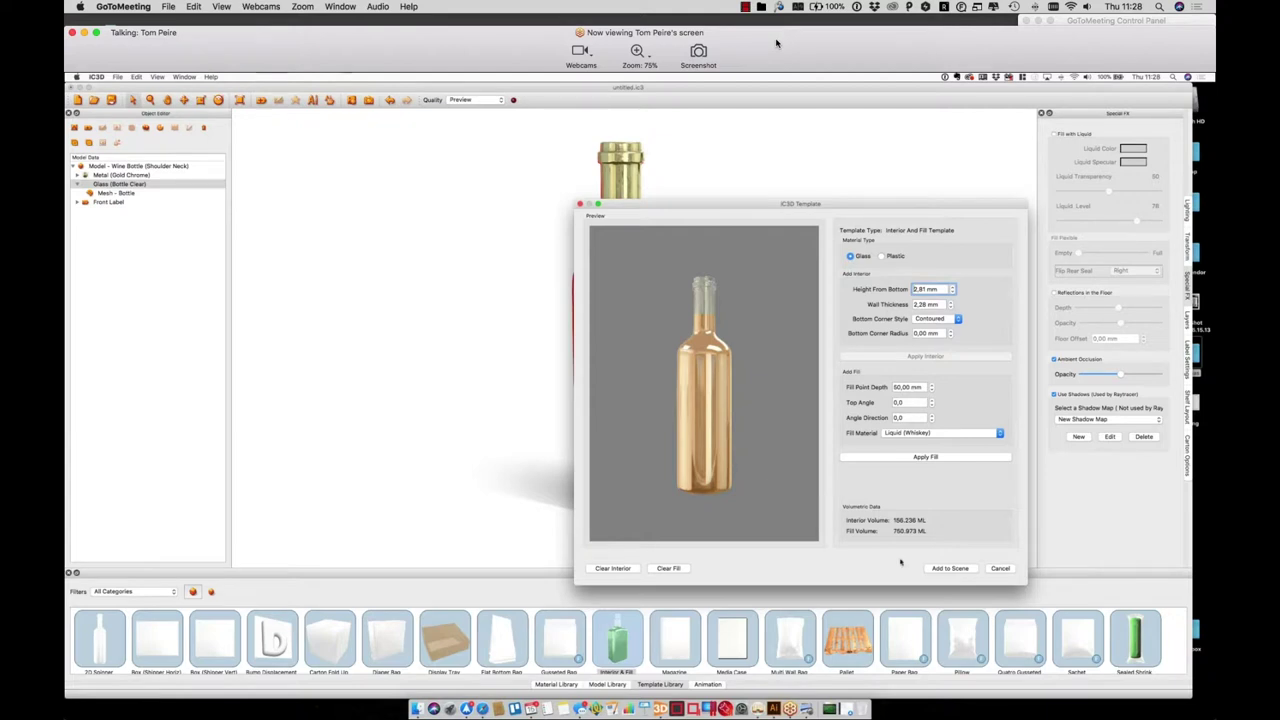
left_click(938, 568)
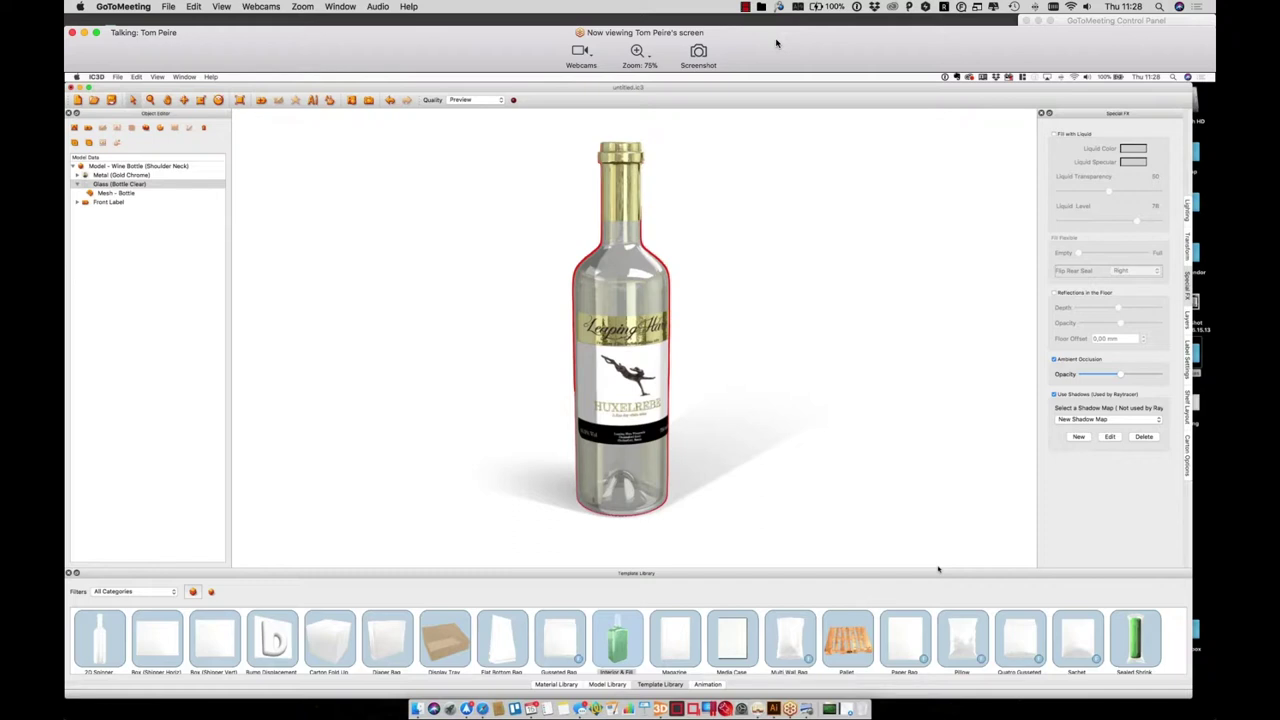
Undock and enlarge the ray renderer preview and start rendering the filled wine bottle
left_click(133, 100)
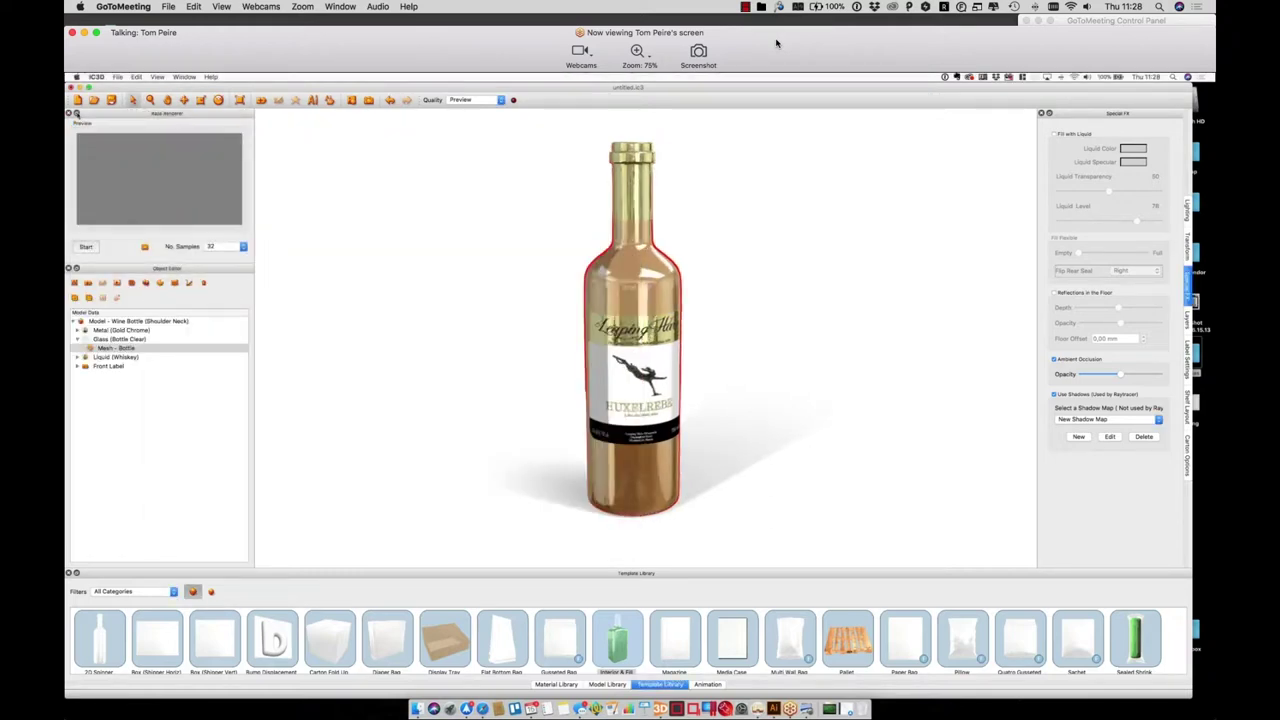
left_click(68, 113)
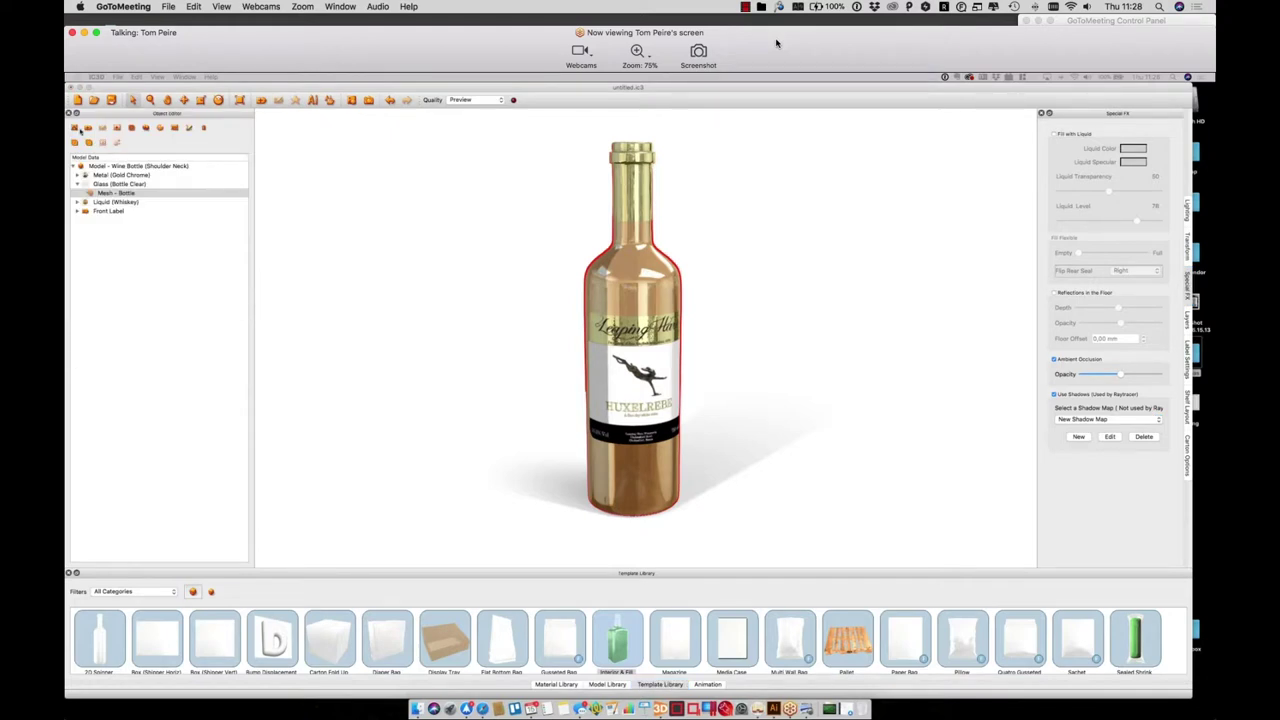
left_click(76, 128)
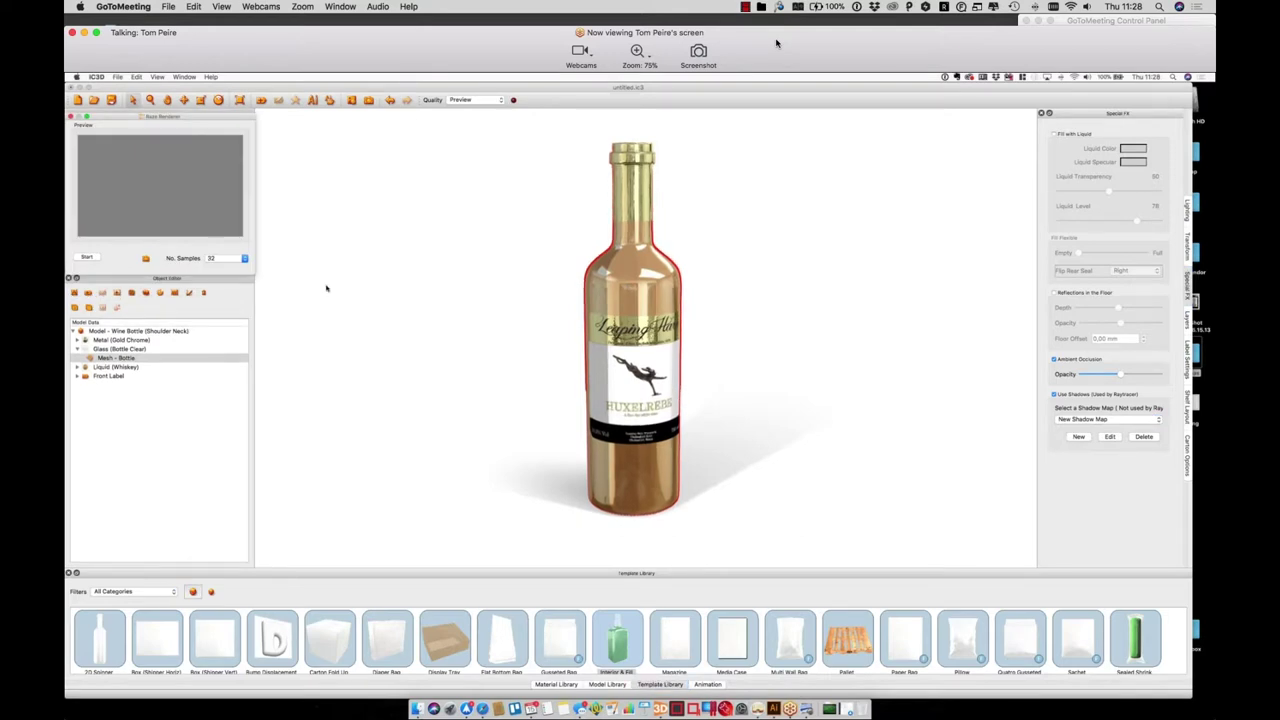
left_click_drag(326, 286, 320, 311)
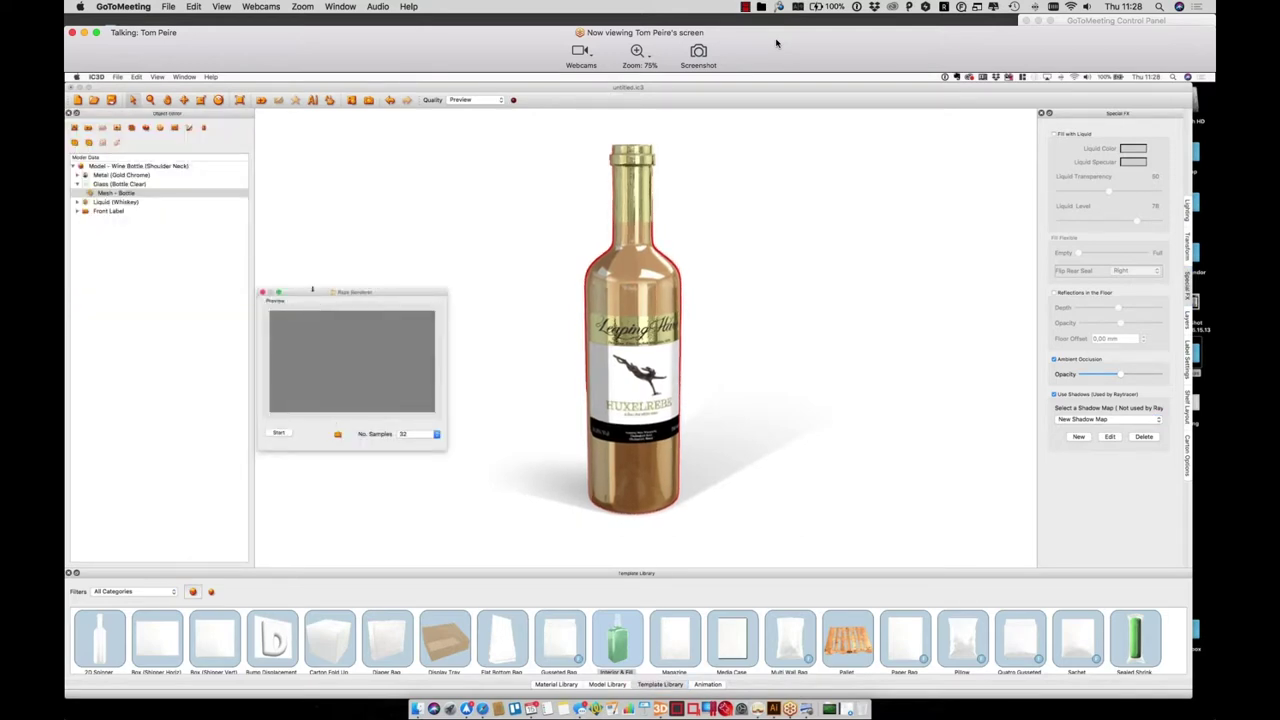
left_click_drag(382, 451, 385, 597)
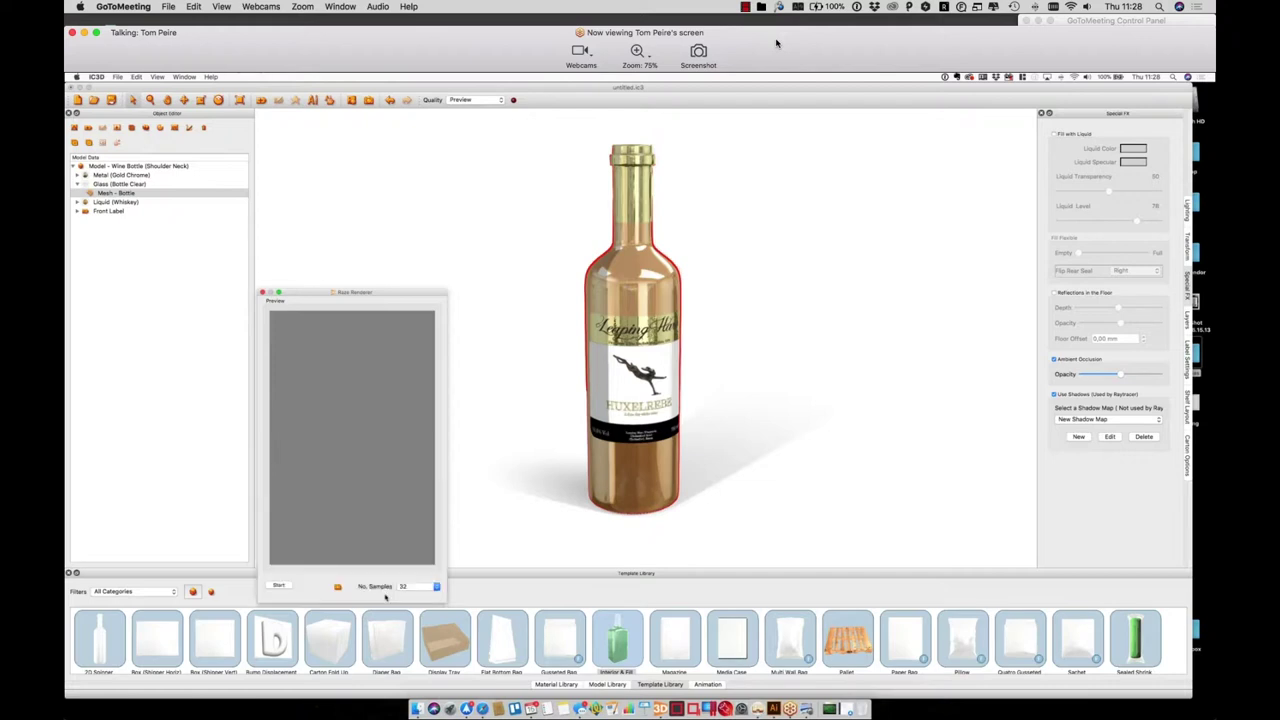
left_click(283, 586)
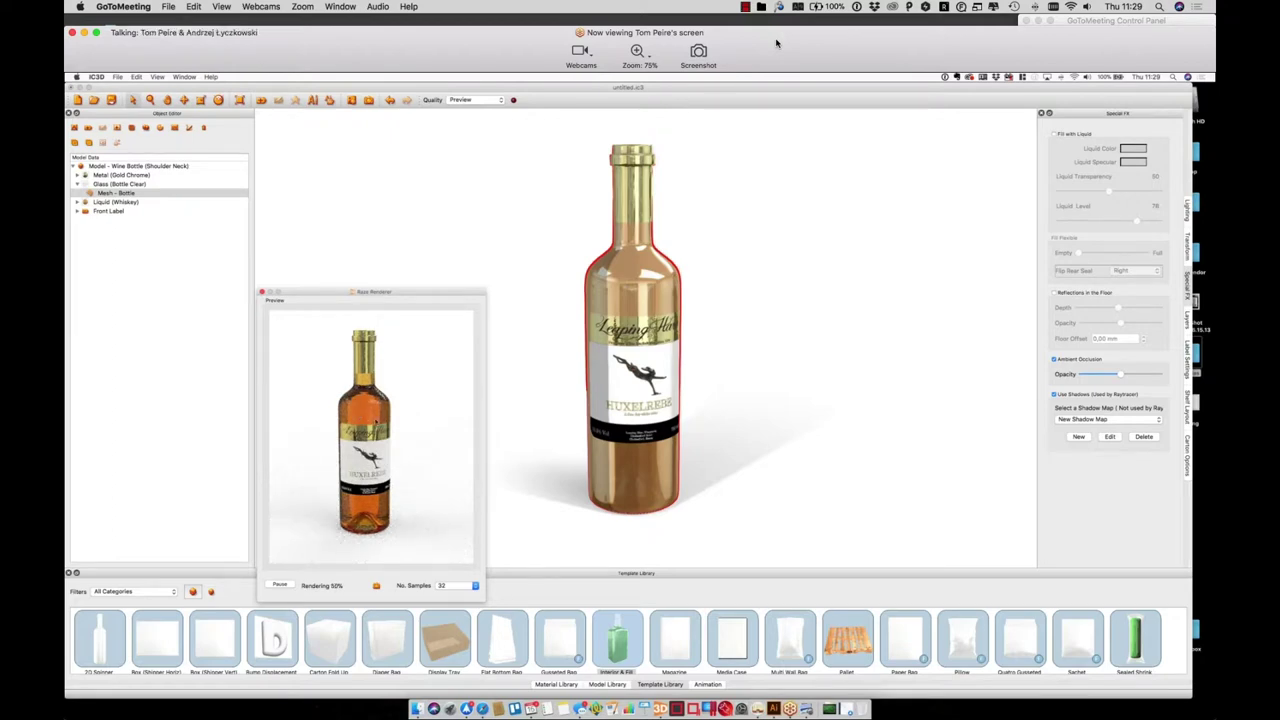
left_click_drag(390, 296, 377, 164)
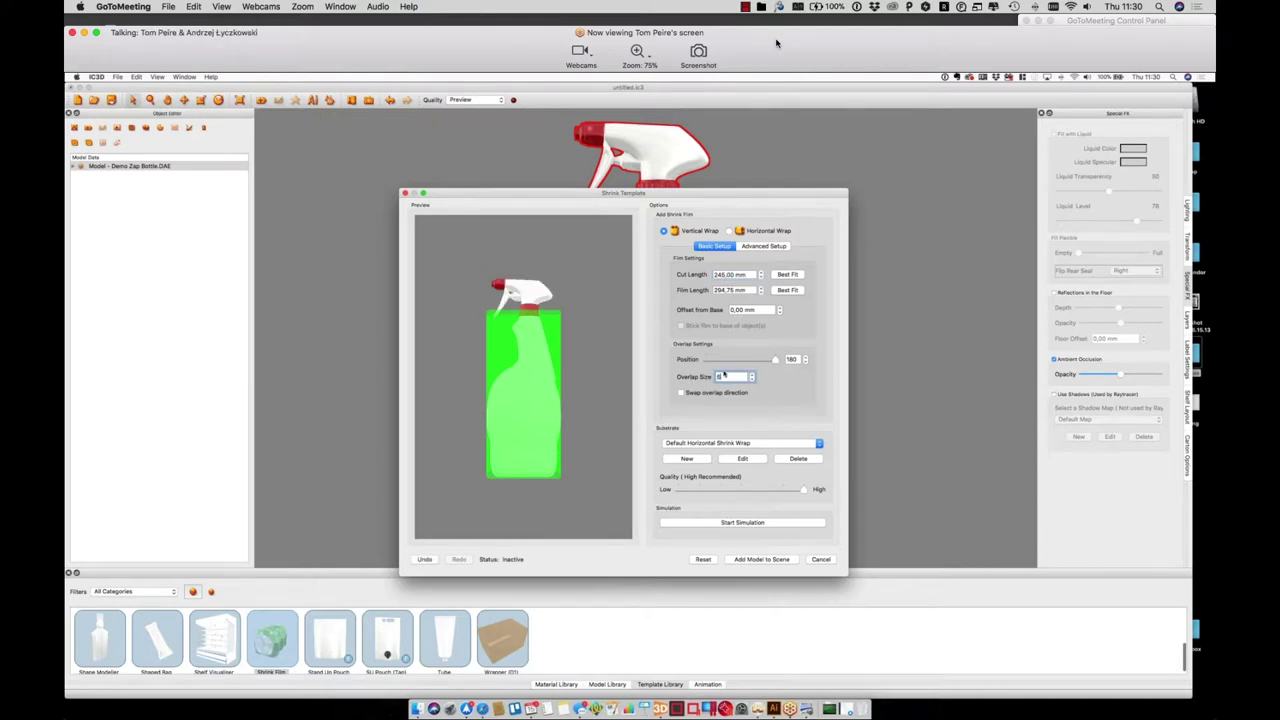
Set the shrink film's overlap size to 5 mm and check the overlap position around the spray bottle
key("Tab")
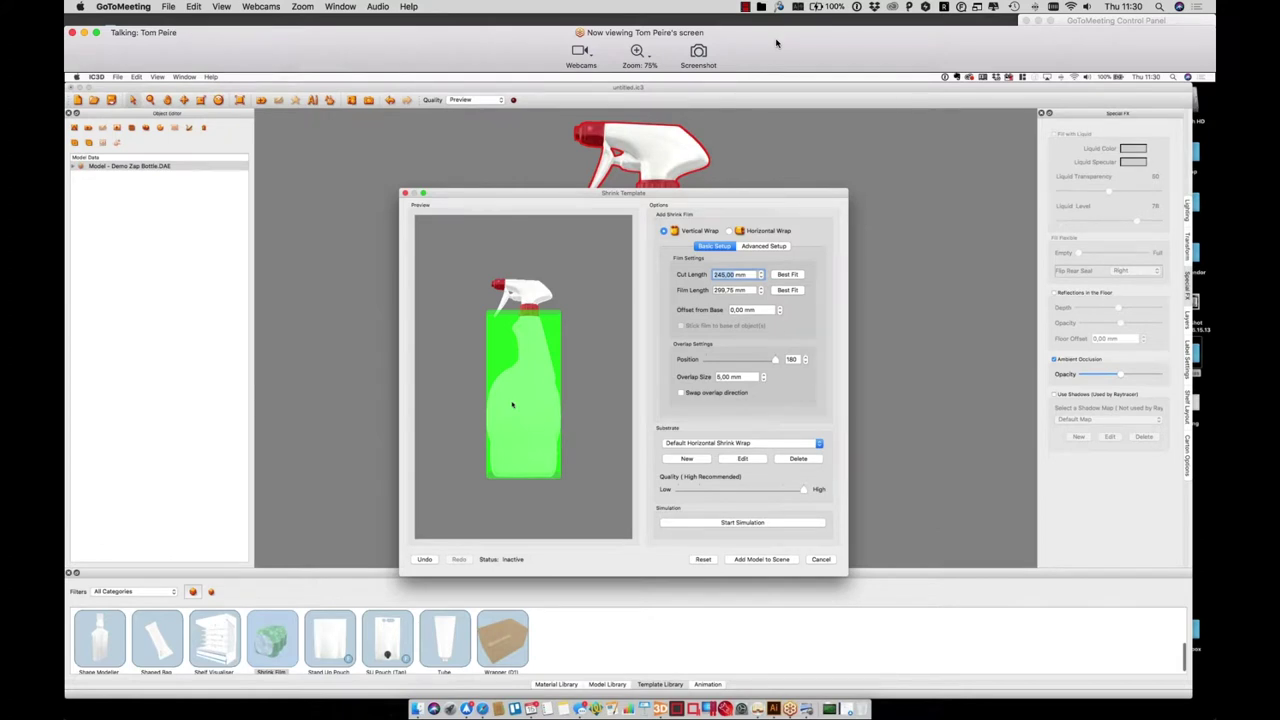
left_click_drag(514, 402, 797, 367)
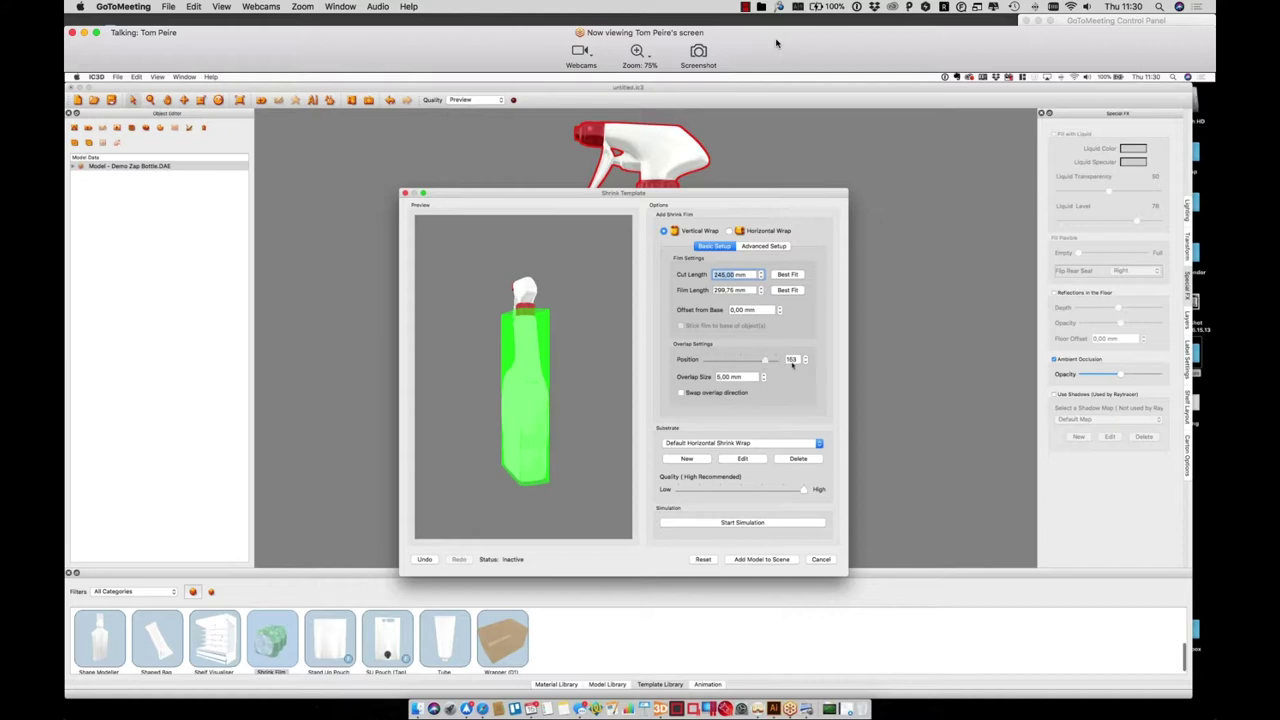
left_click_drag(529, 416, 560, 416)
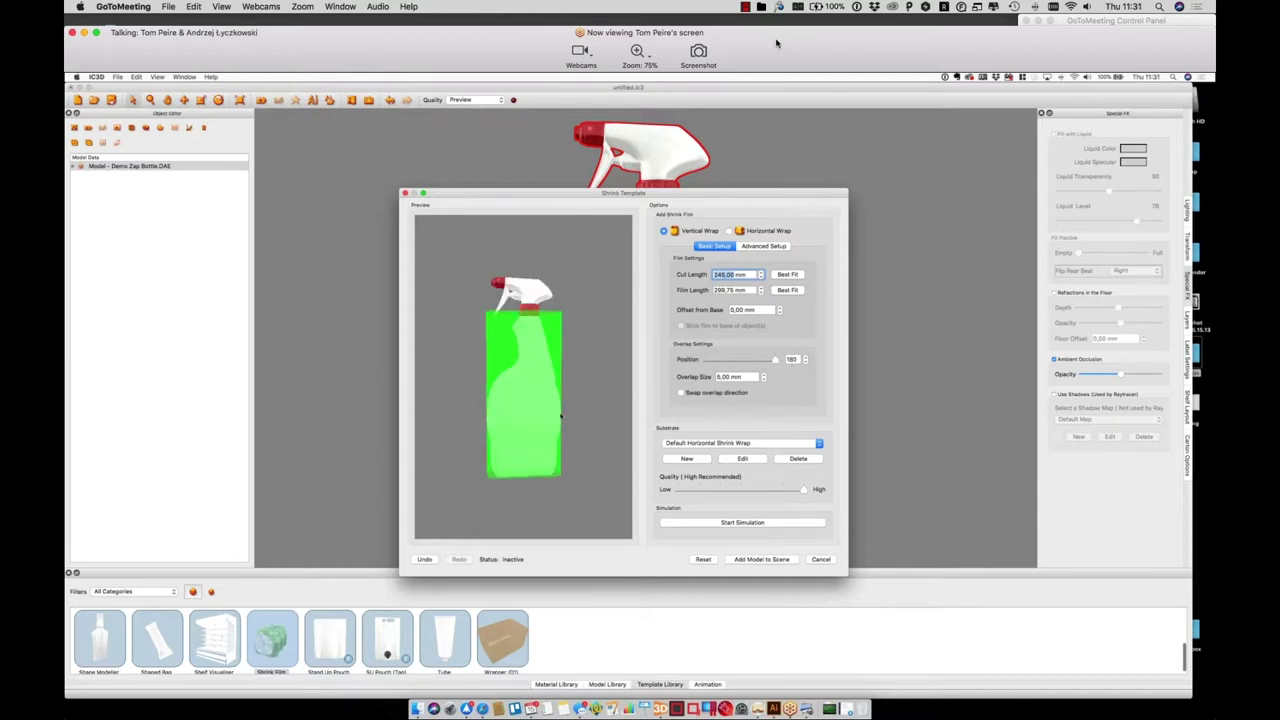
Run the shrink simulation until the film fits the spray bottle, stop it and add the model to the scene
left_click(757, 523)
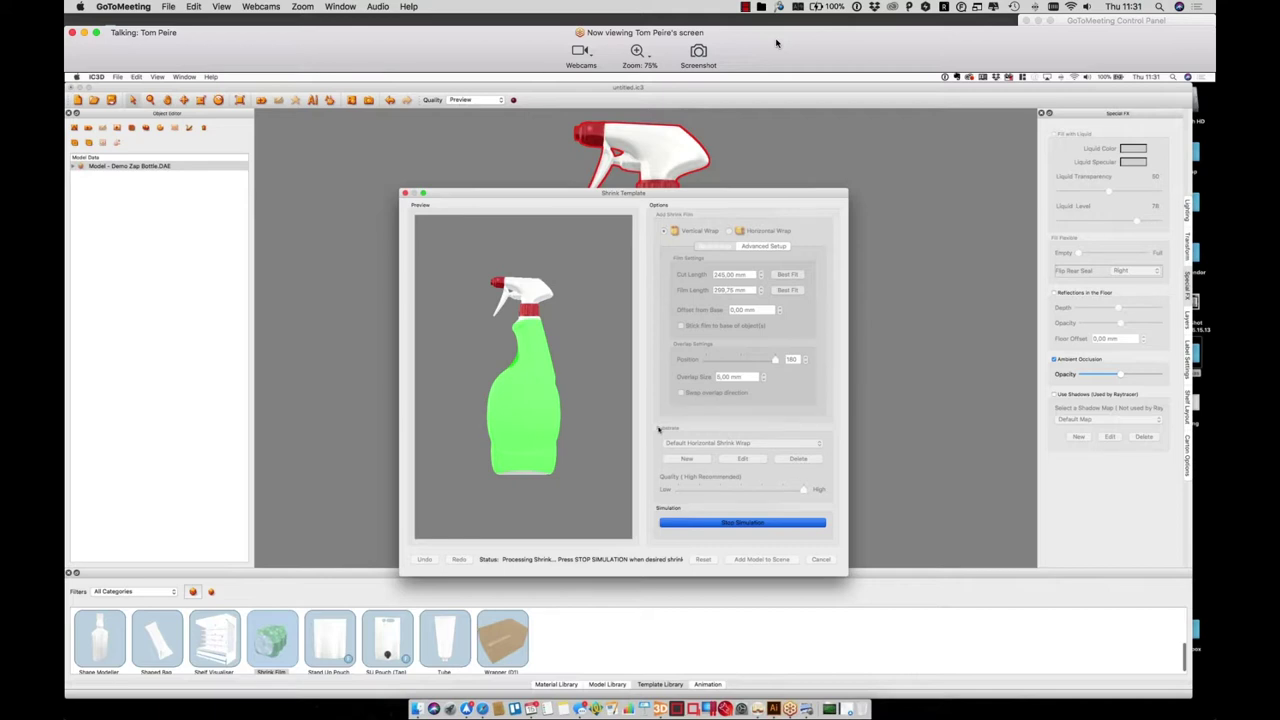
left_click(737, 522)
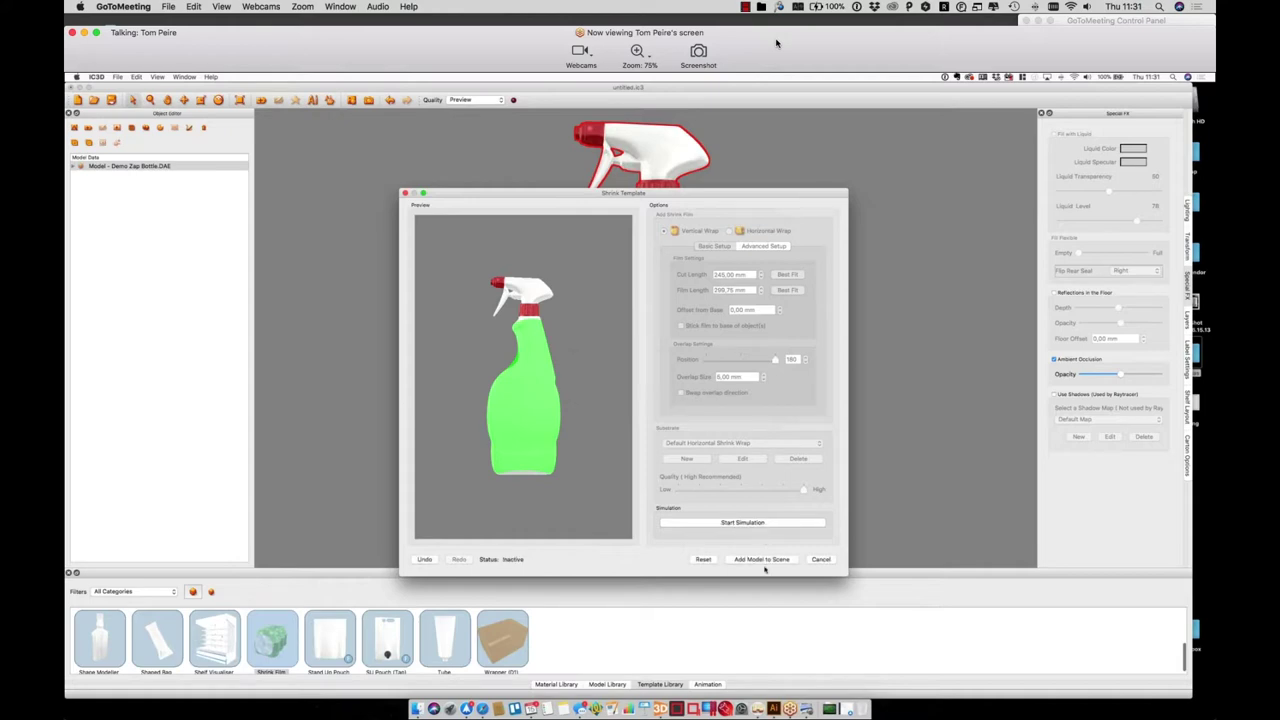
left_click(764, 559)
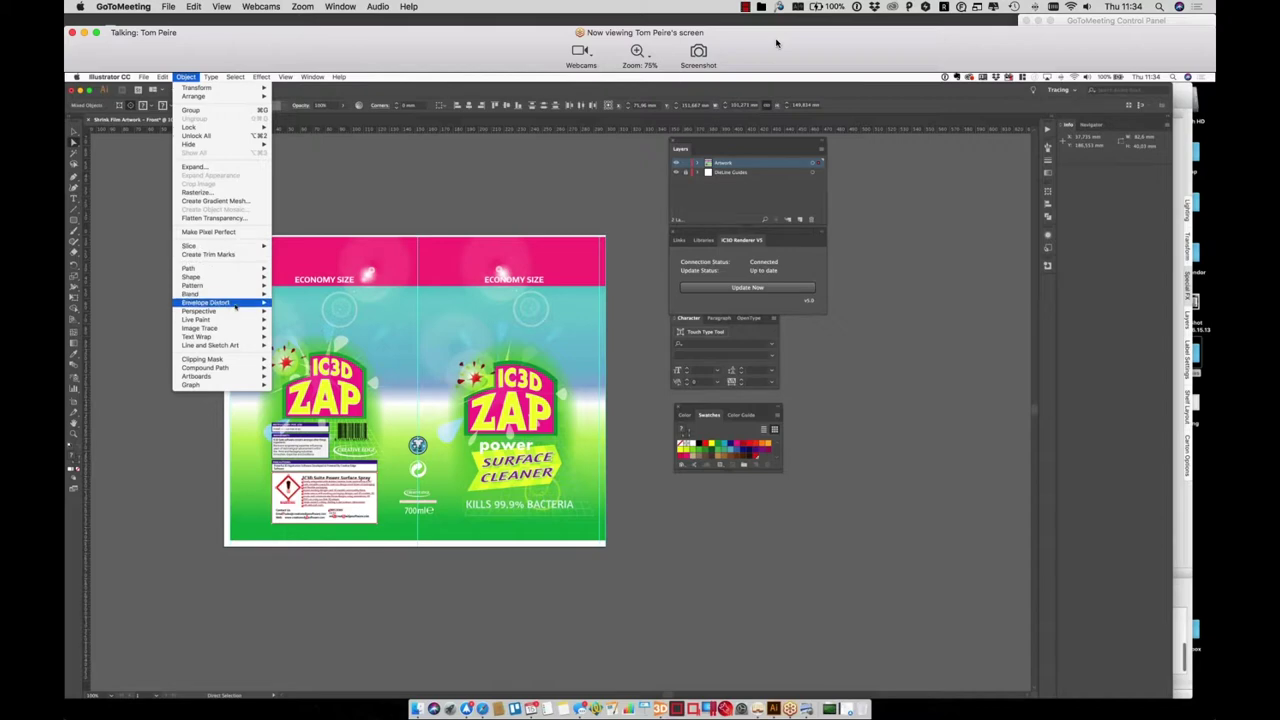
mouse_move(232, 302)
key("XF86AudioLowerVolume")
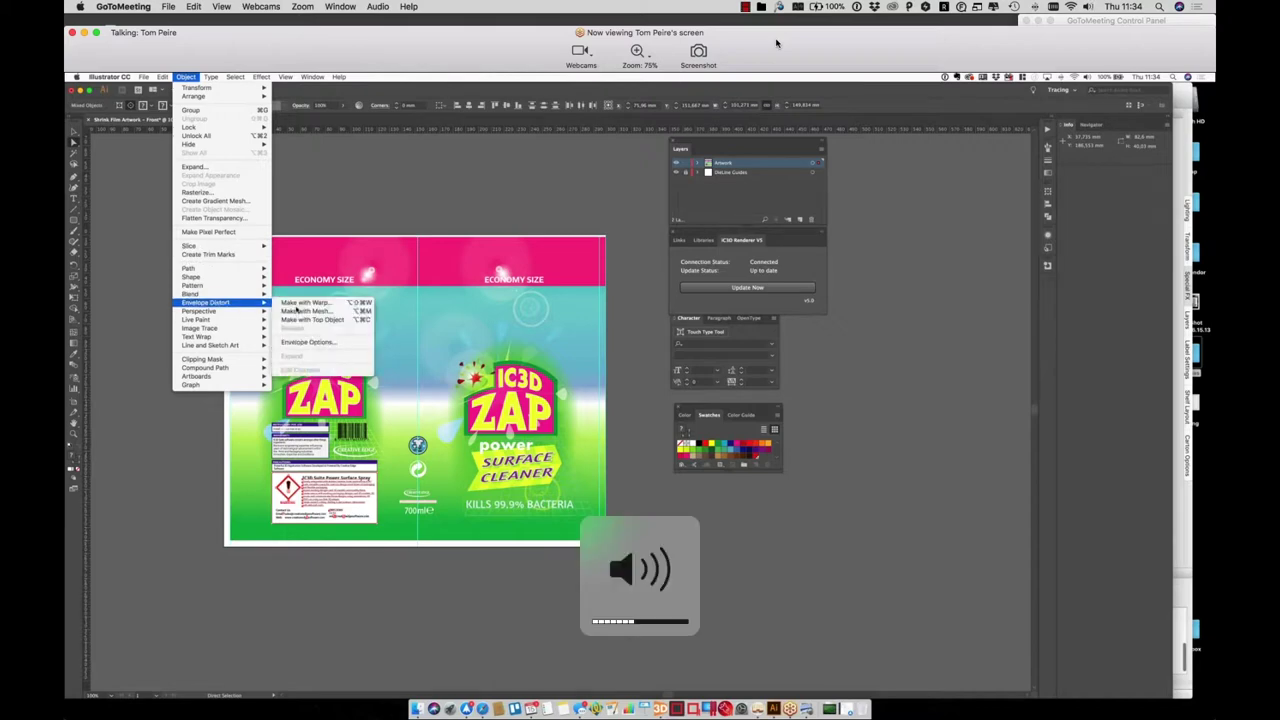
left_click(305, 311)
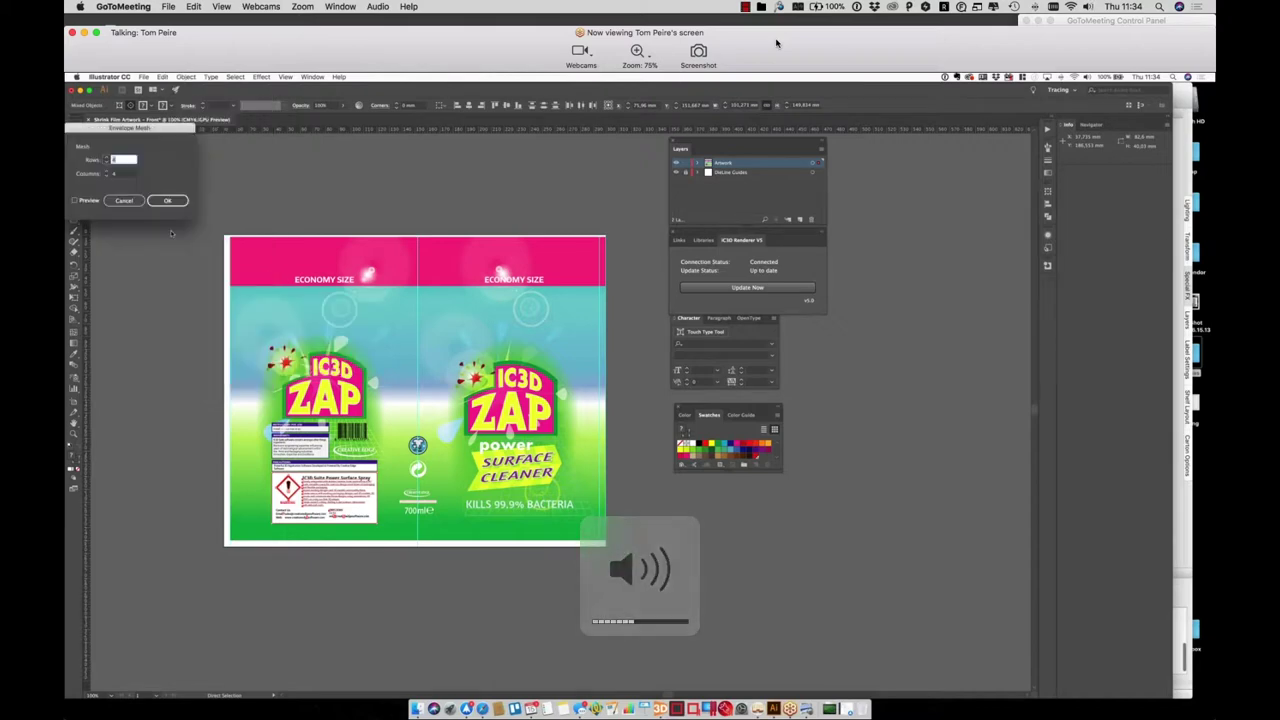
left_click(76, 200)
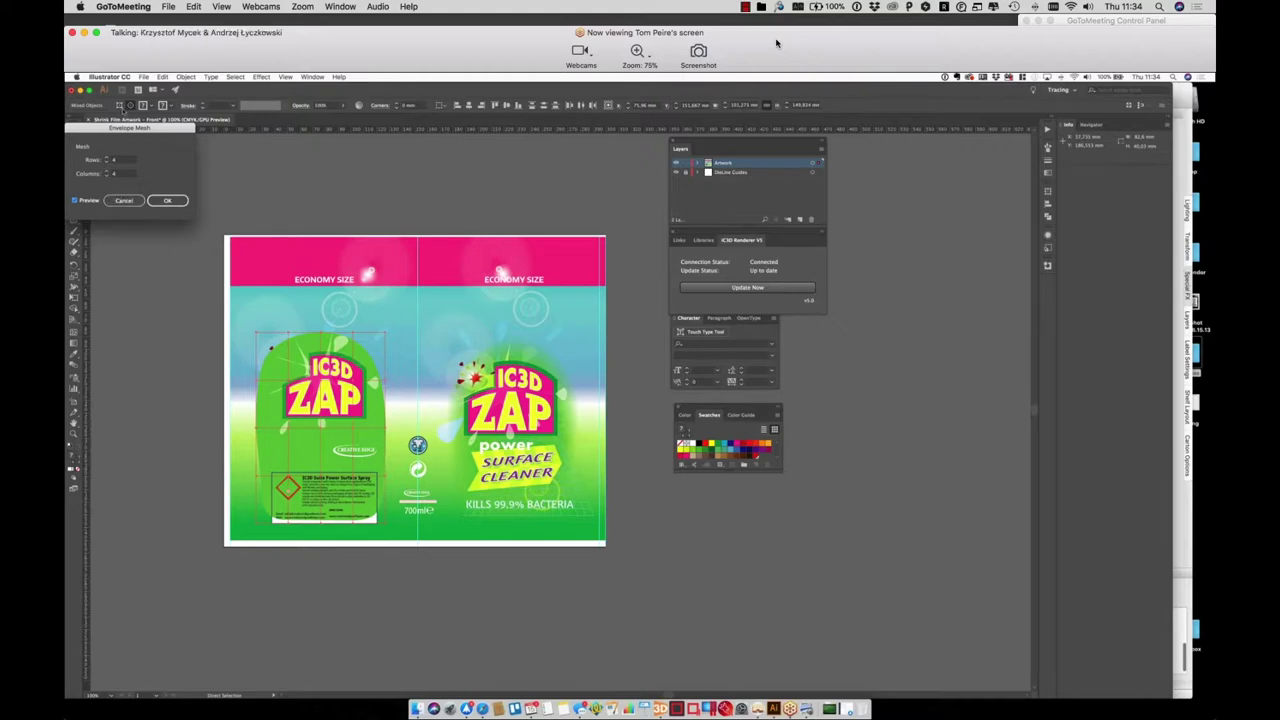
left_click(126, 201)
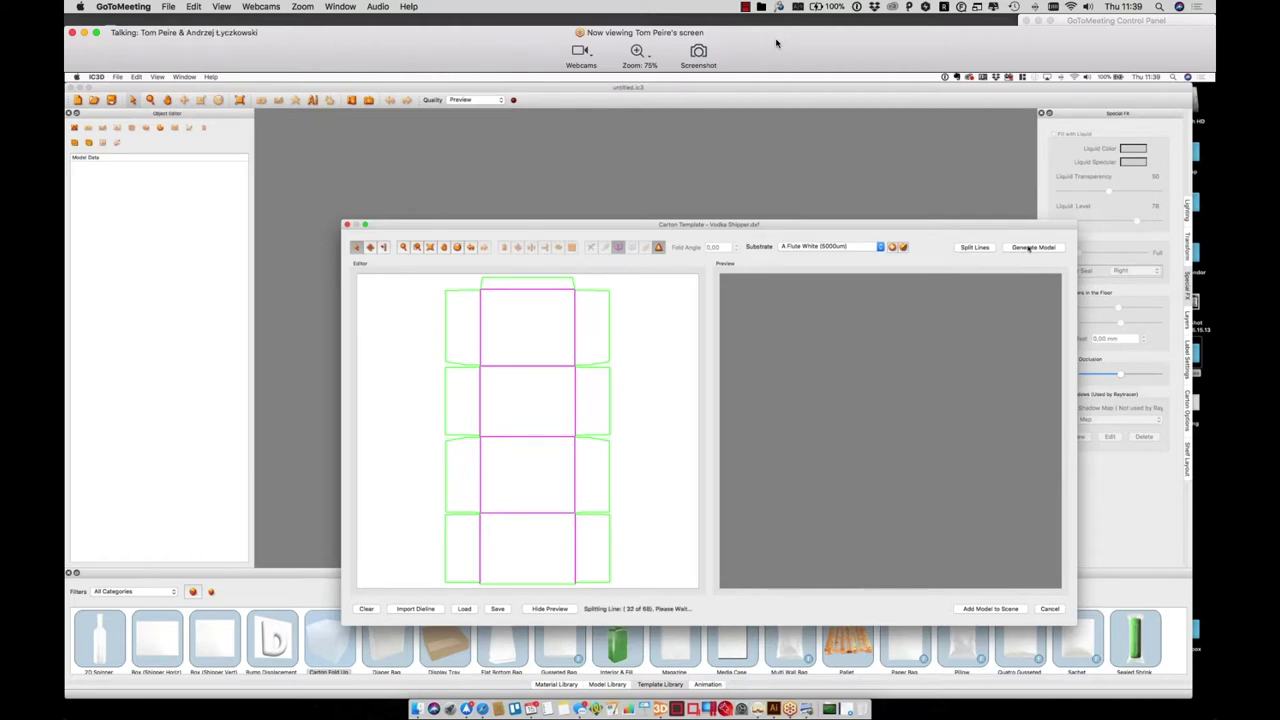
Try the B Flute White (3000um) and B White Brown (5mm) substrates on the Vodka Shipper carton
left_click(850, 247)
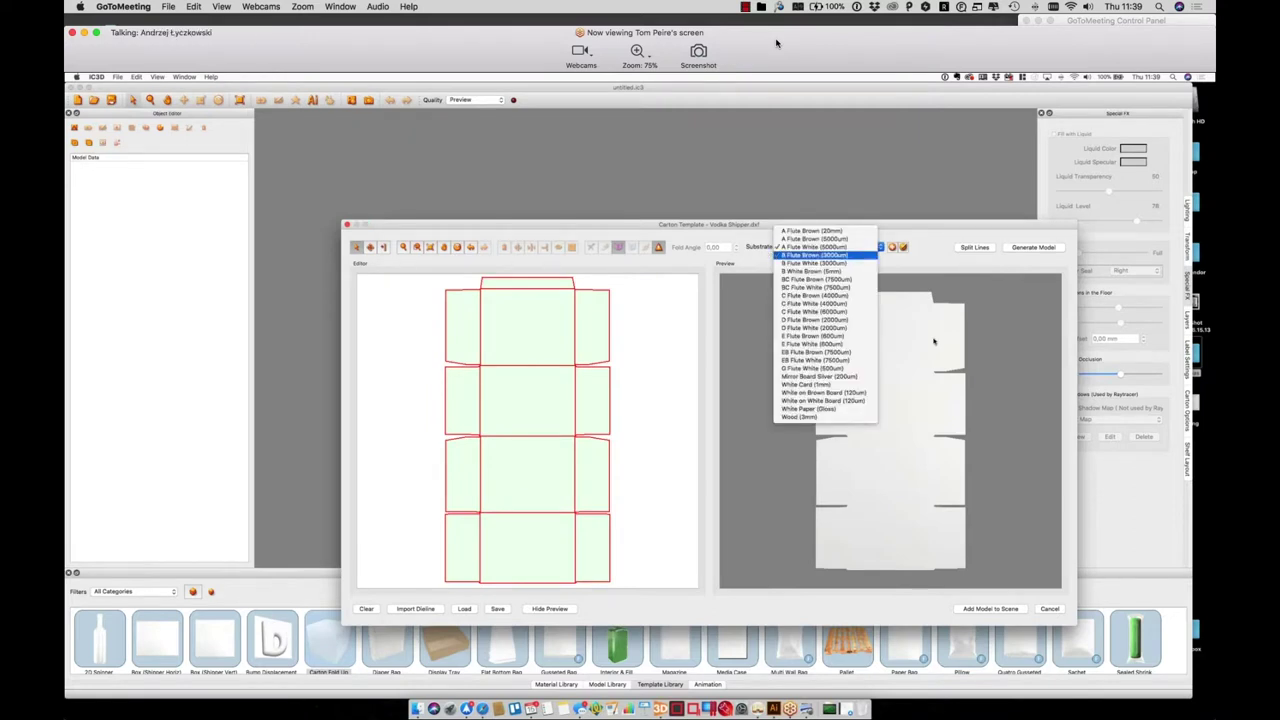
left_click(852, 263)
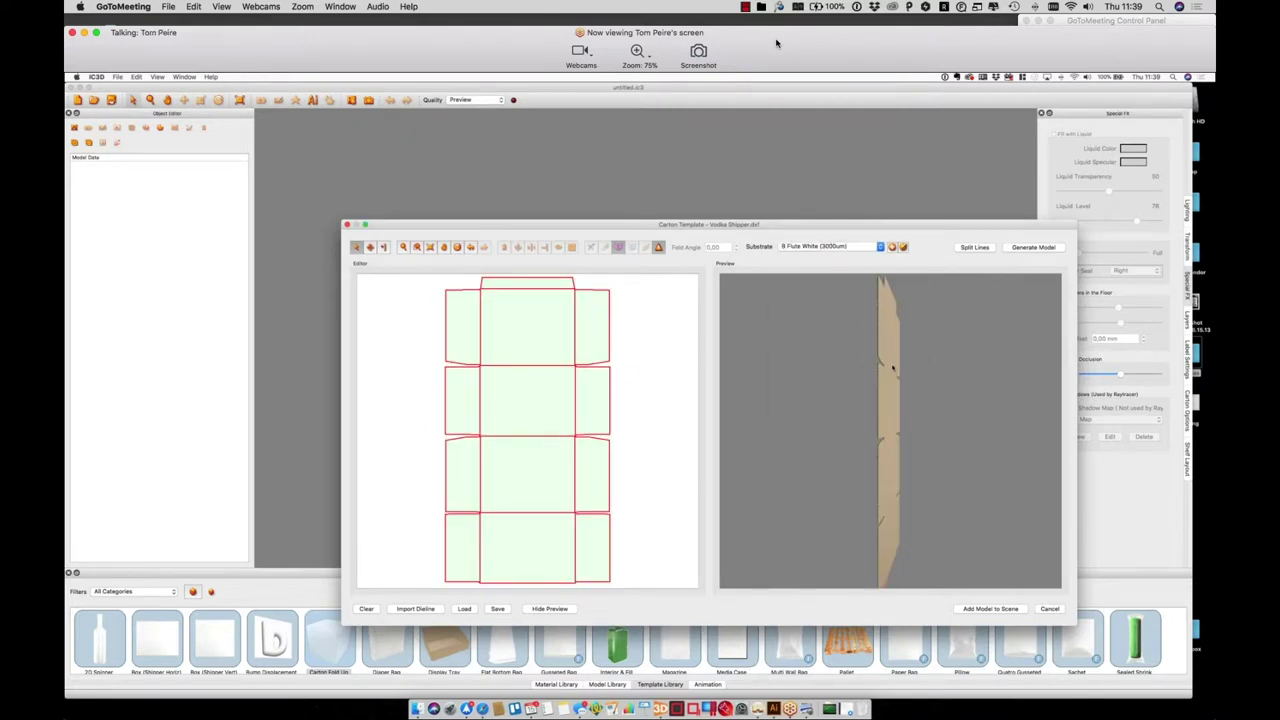
left_click(831, 251)
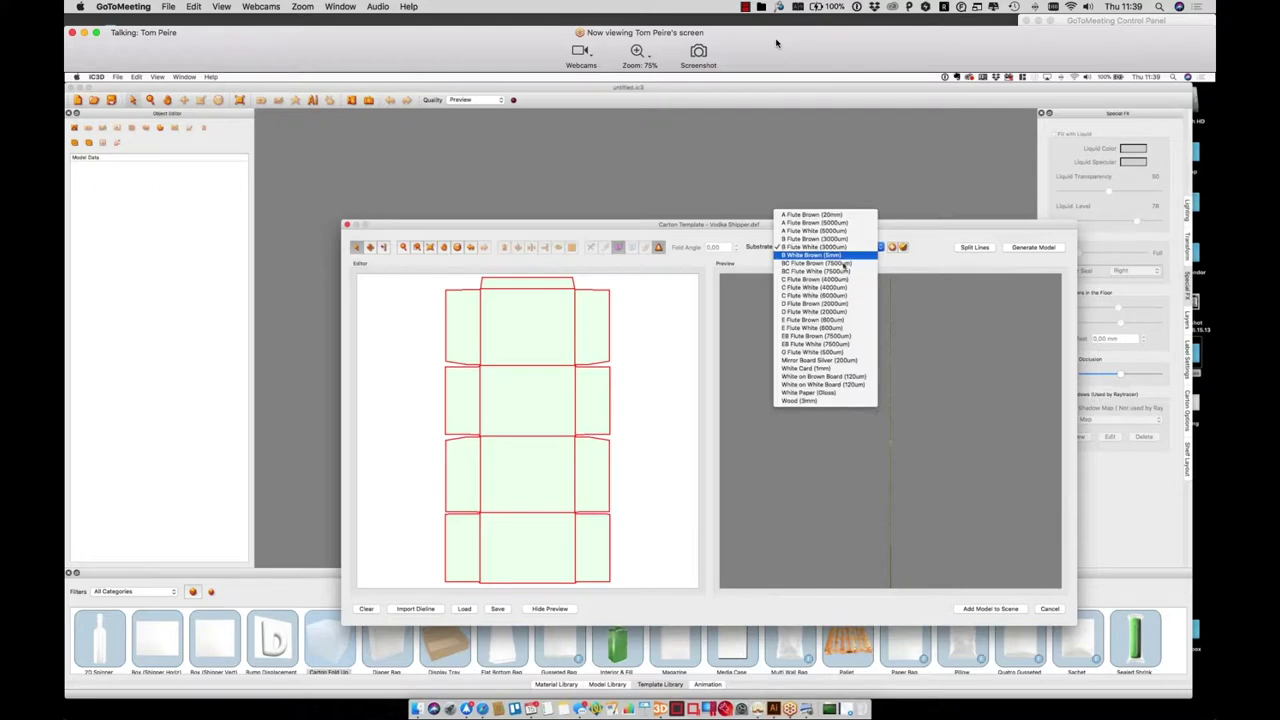
left_click(843, 256)
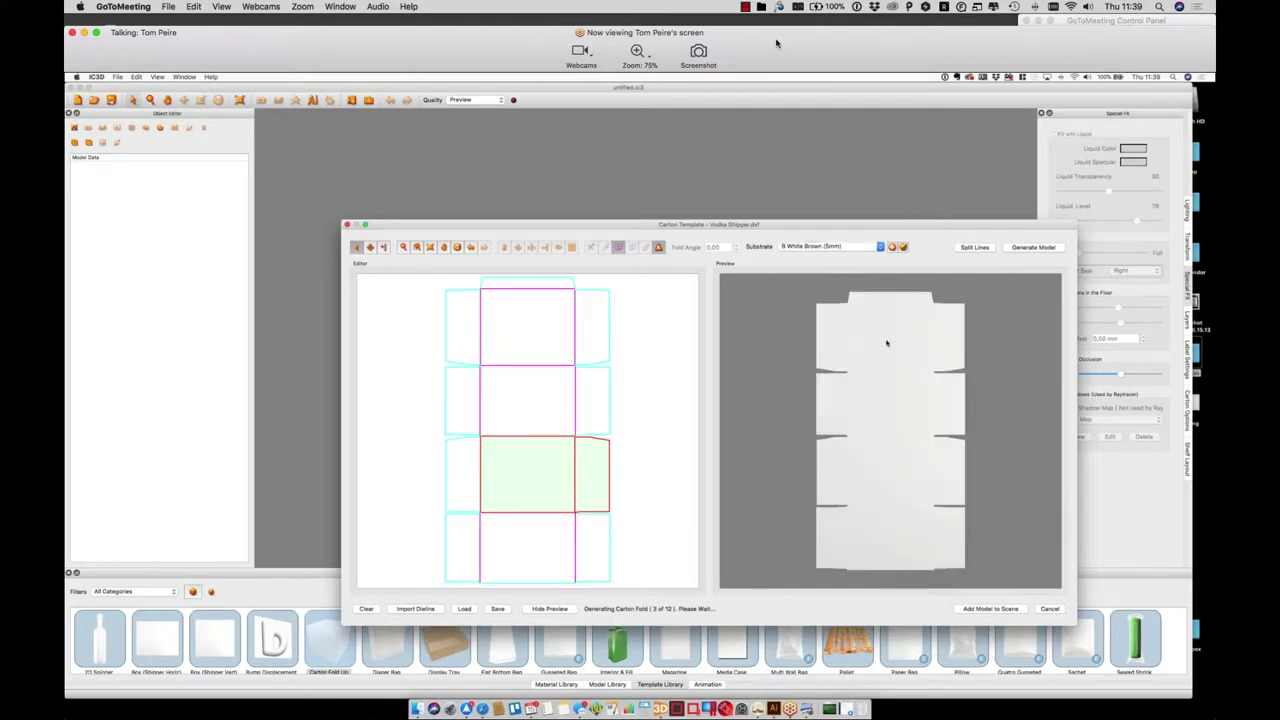
Set the carton's substrate to G Flute White (500um) and fold all its crease lines to 90 degrees
left_click(831, 246)
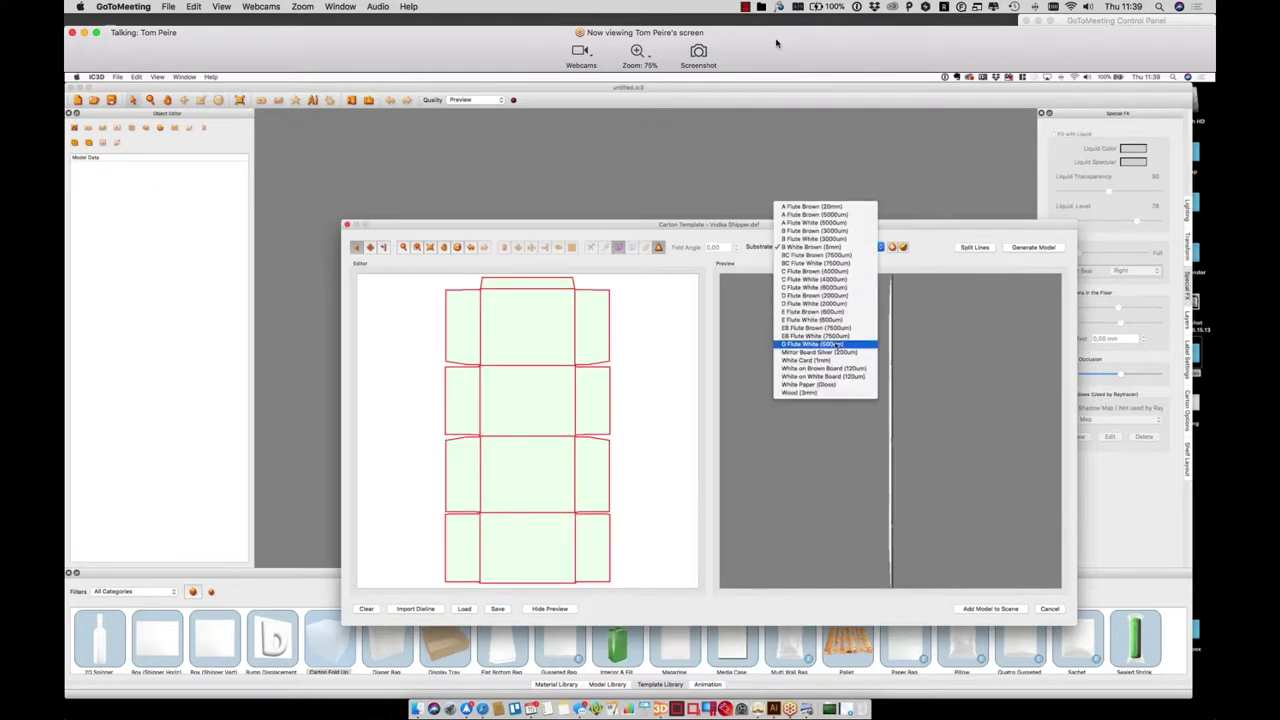
left_click(845, 346)
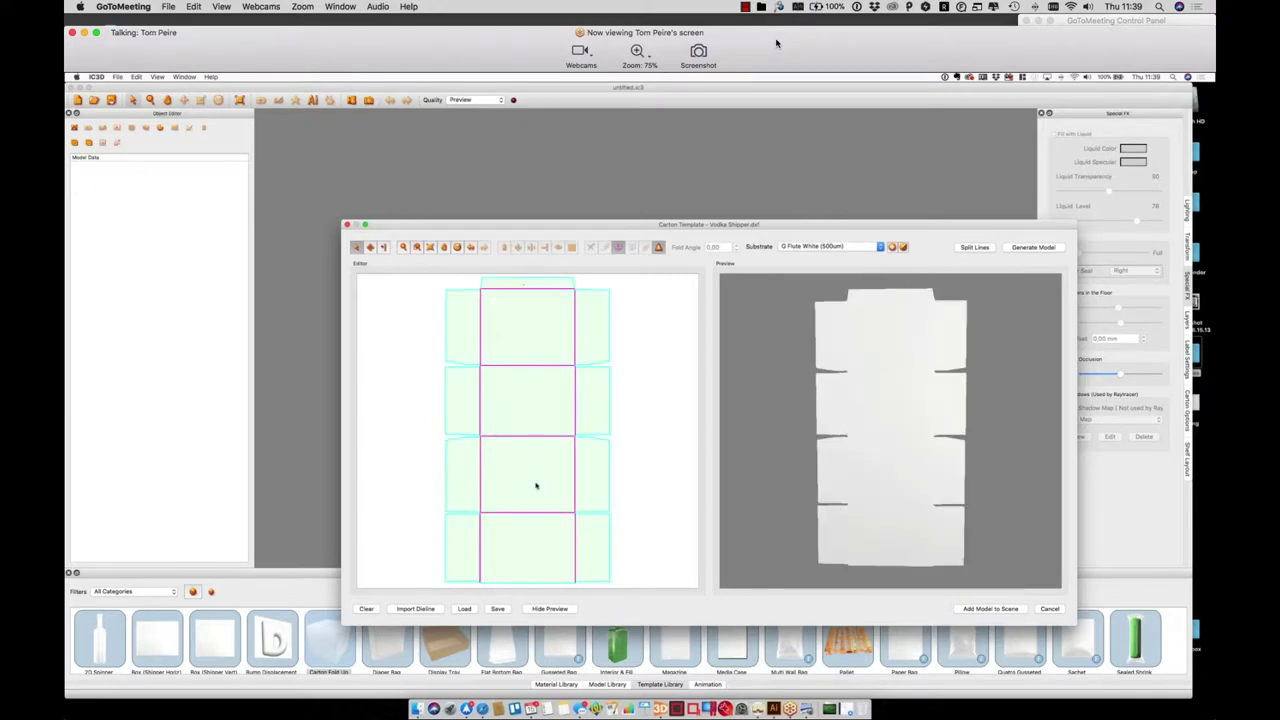
mouse_move(566, 554)
left_mouse_down()
mouse_move(549, 551)
mouse_move(496, 284)
mouse_move(580, 336)
mouse_move(593, 491)
mouse_move(578, 550)
left_mouse_up()
left_click(716, 247)
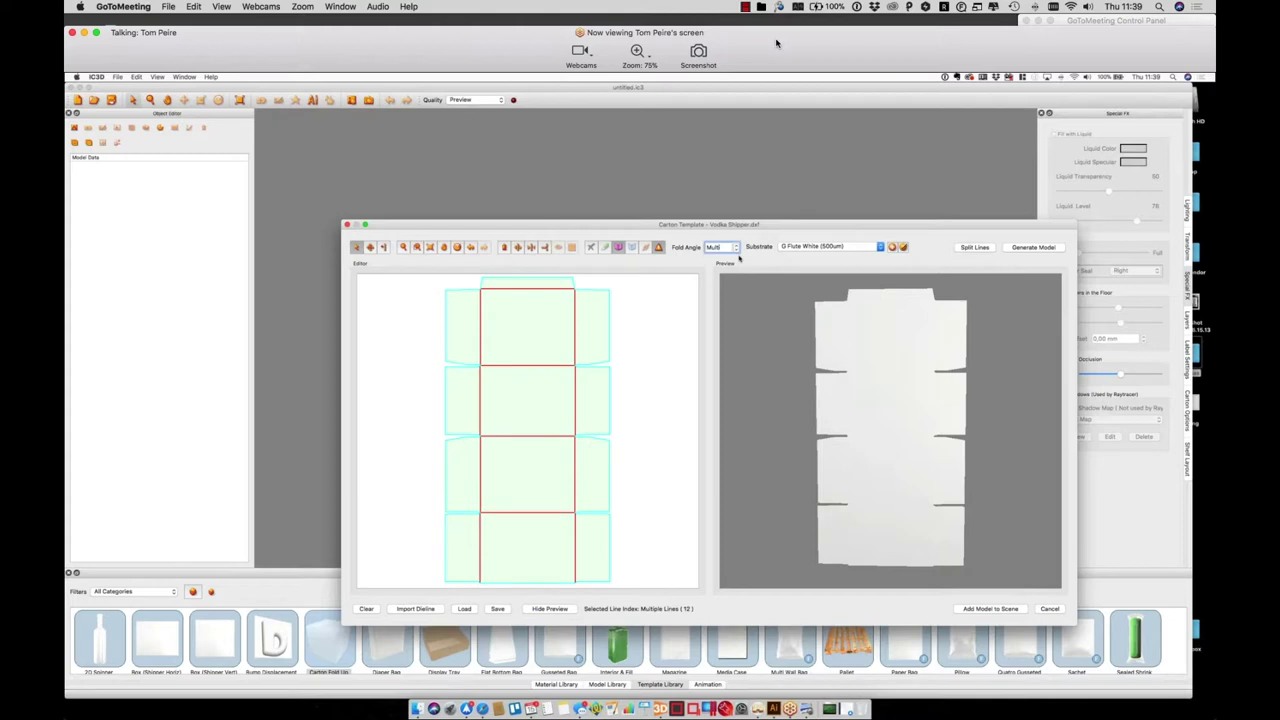
type("90")
key("Return")
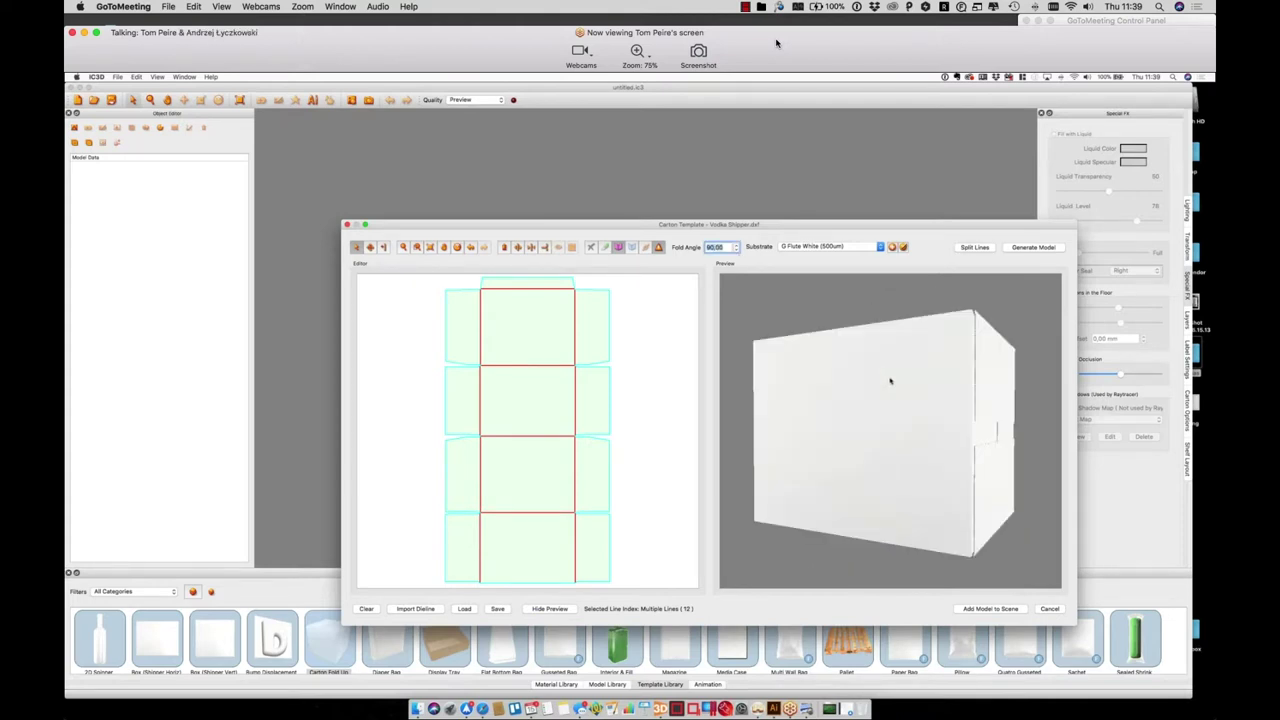
Check the folded carton in the preview, add it to the scene and view it from its front corner
left_click_drag(890, 380, 918, 365)
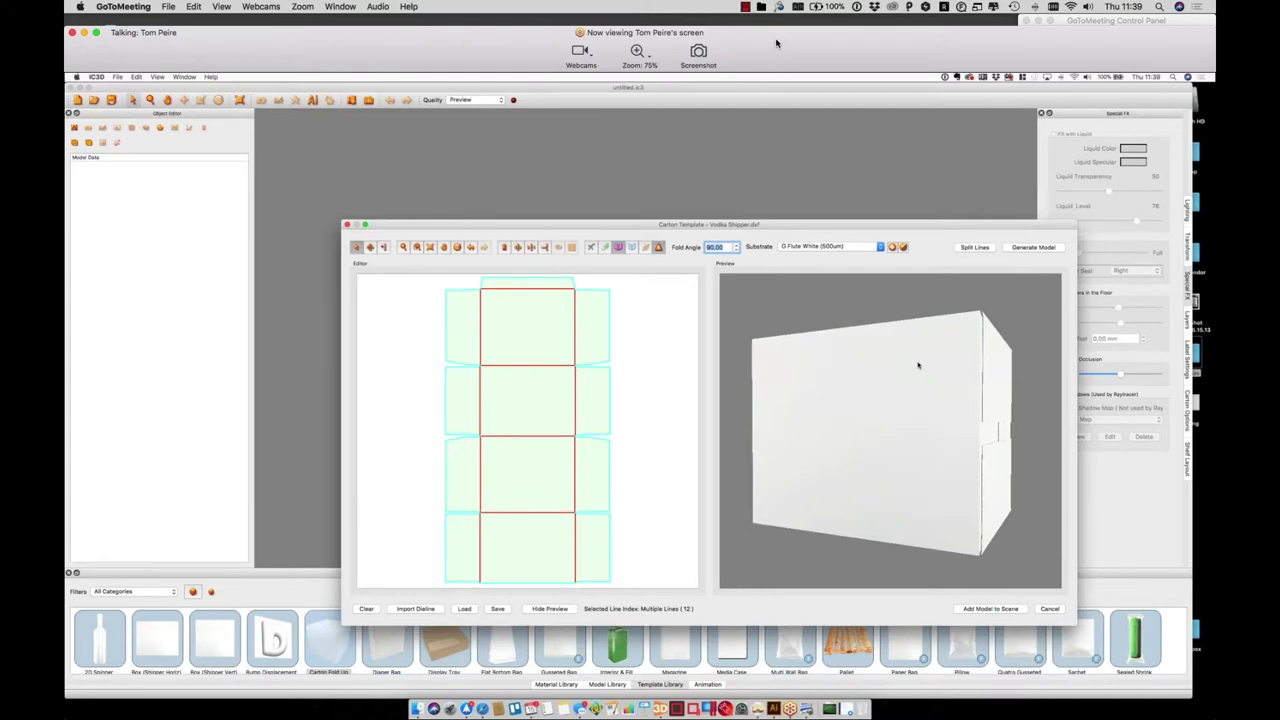
left_click(452, 251)
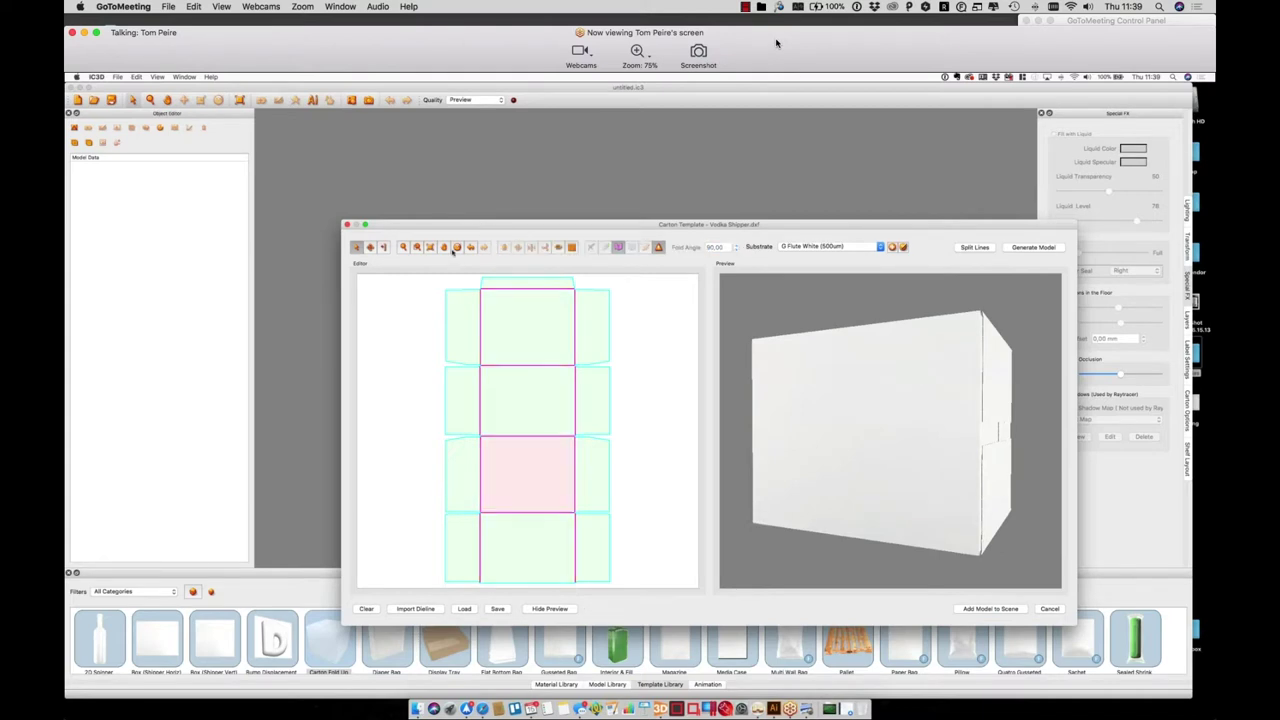
left_click(527, 474)
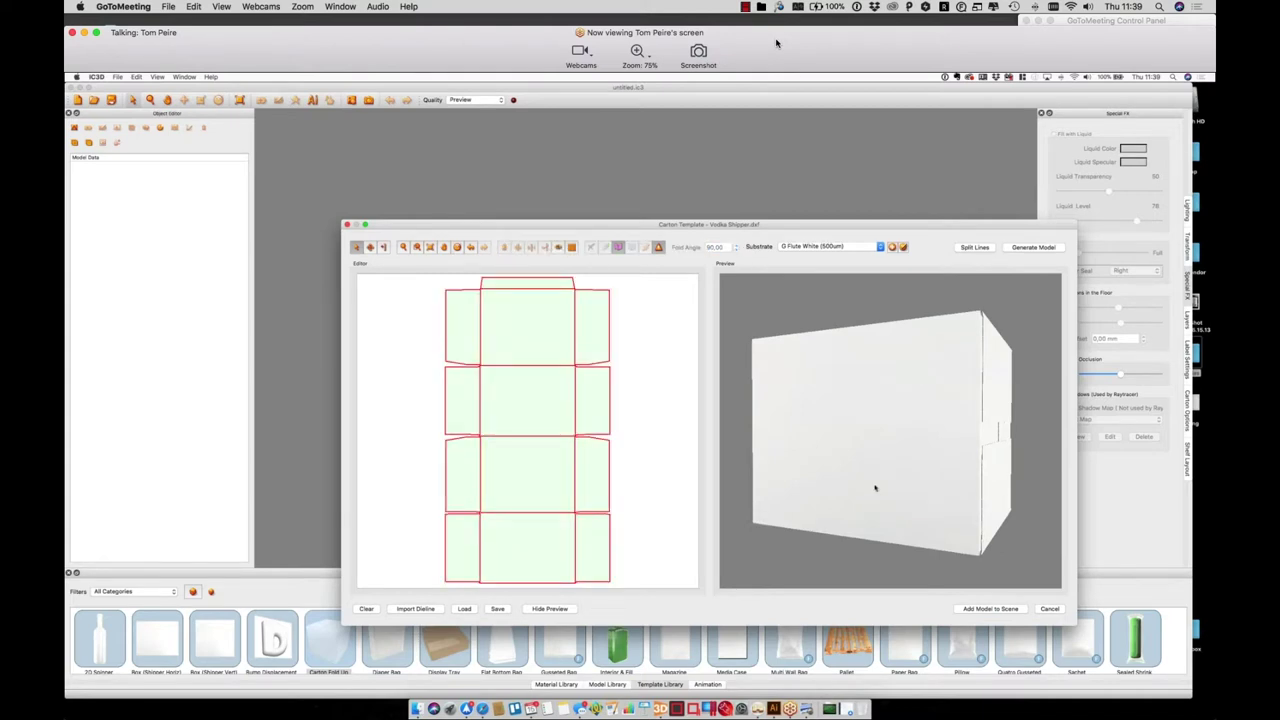
left_click(990, 609)
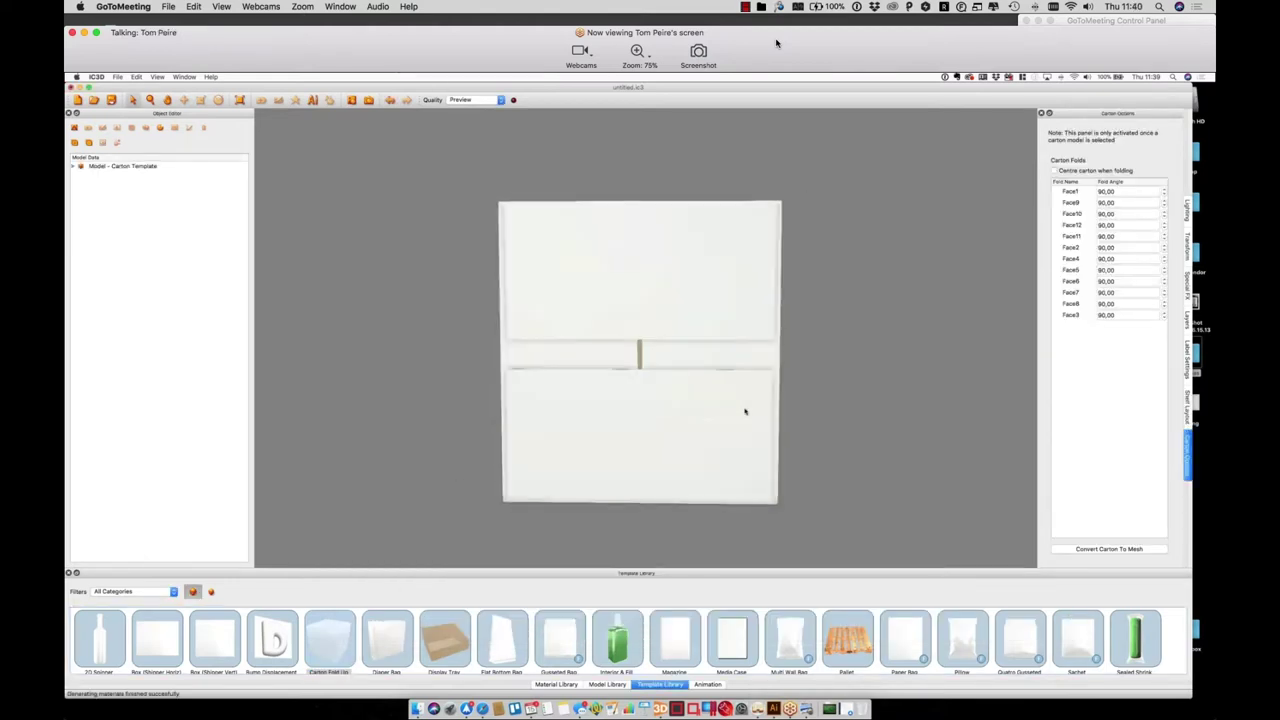
left_click_drag(745, 411, 778, 413)
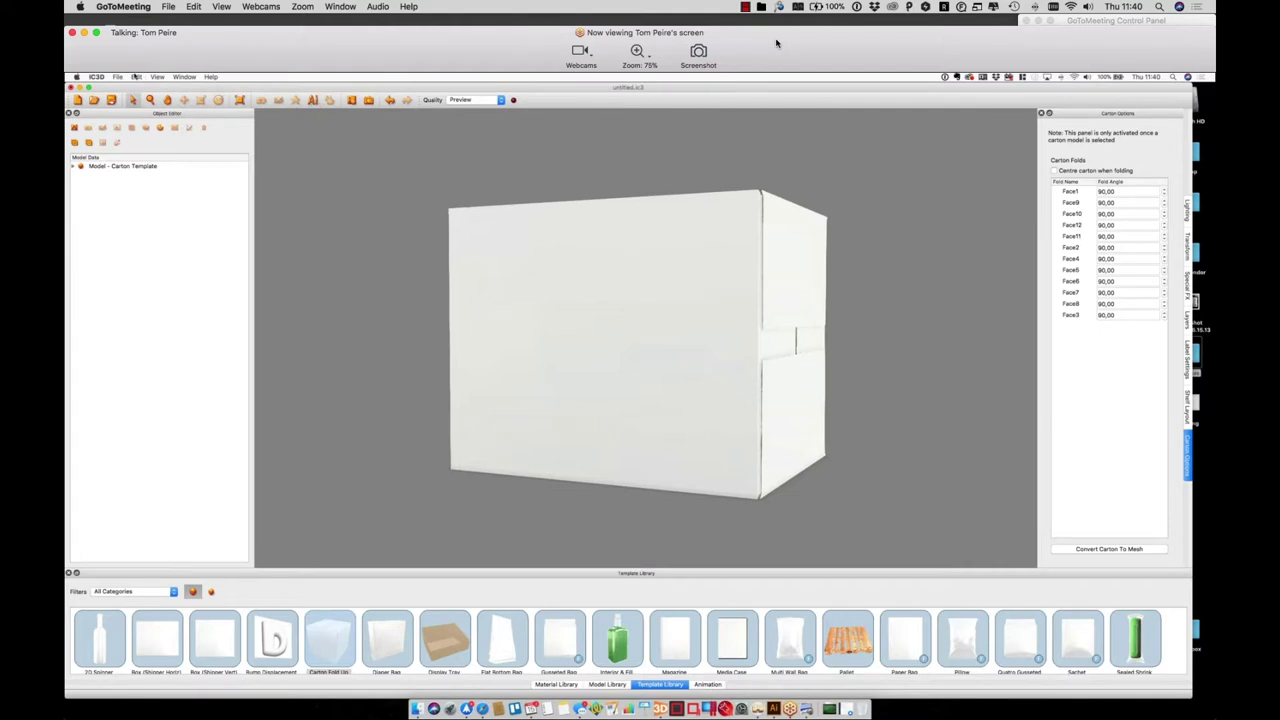
Switch the renderer to the IC3D PDF Editor and load Vodka Shipper.ai from the Ex 08 folder as the carton artwork
left_click(136, 77)
mouse_move(215, 116)
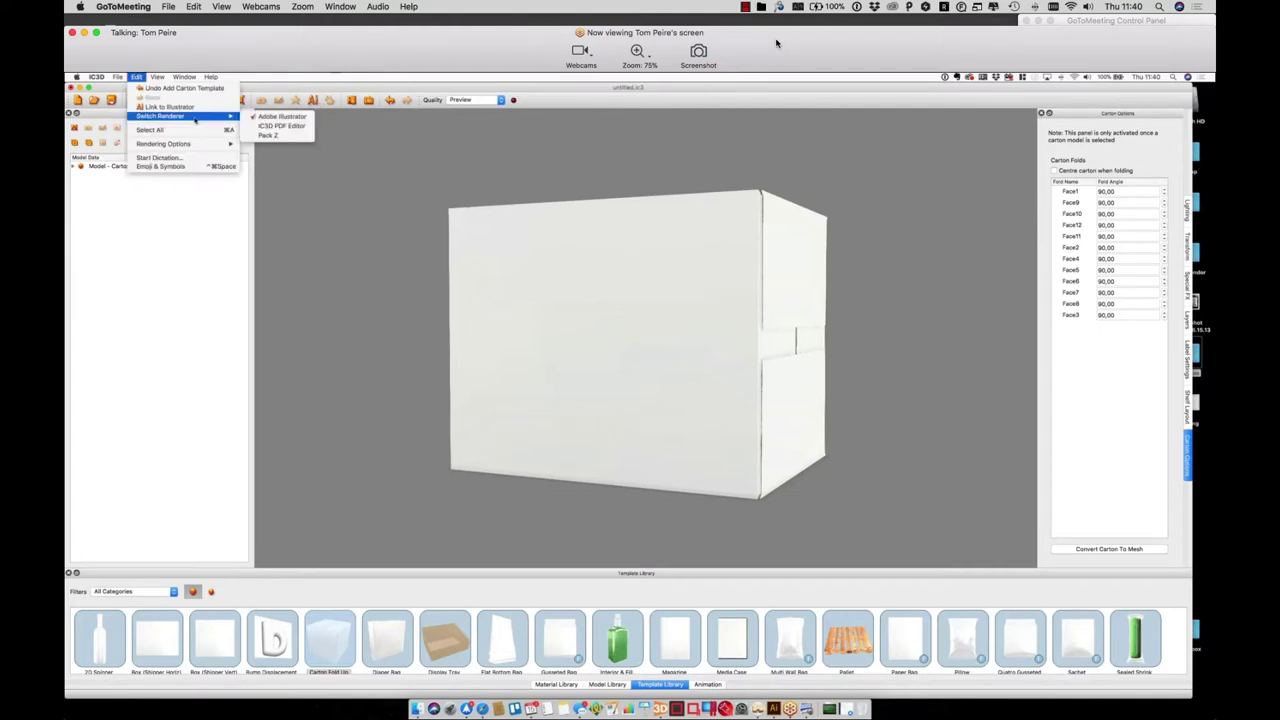
left_click(268, 127)
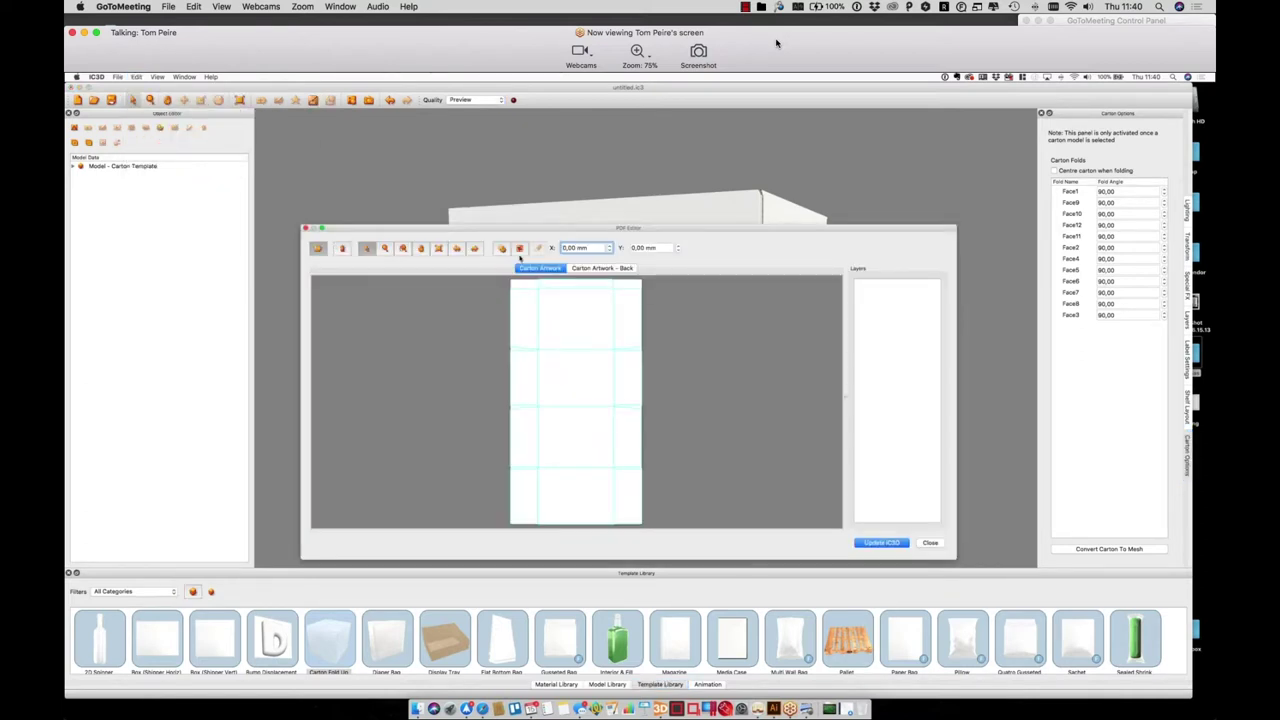
left_click(790, 242)
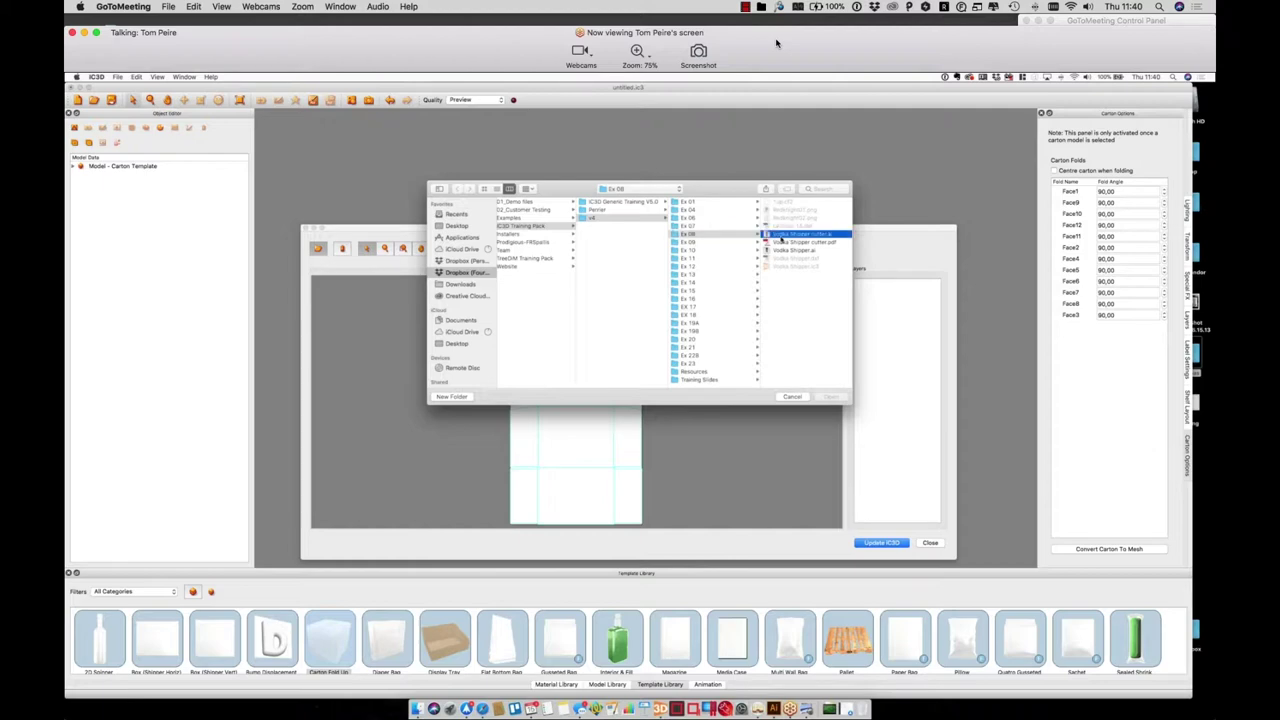
key("Down")
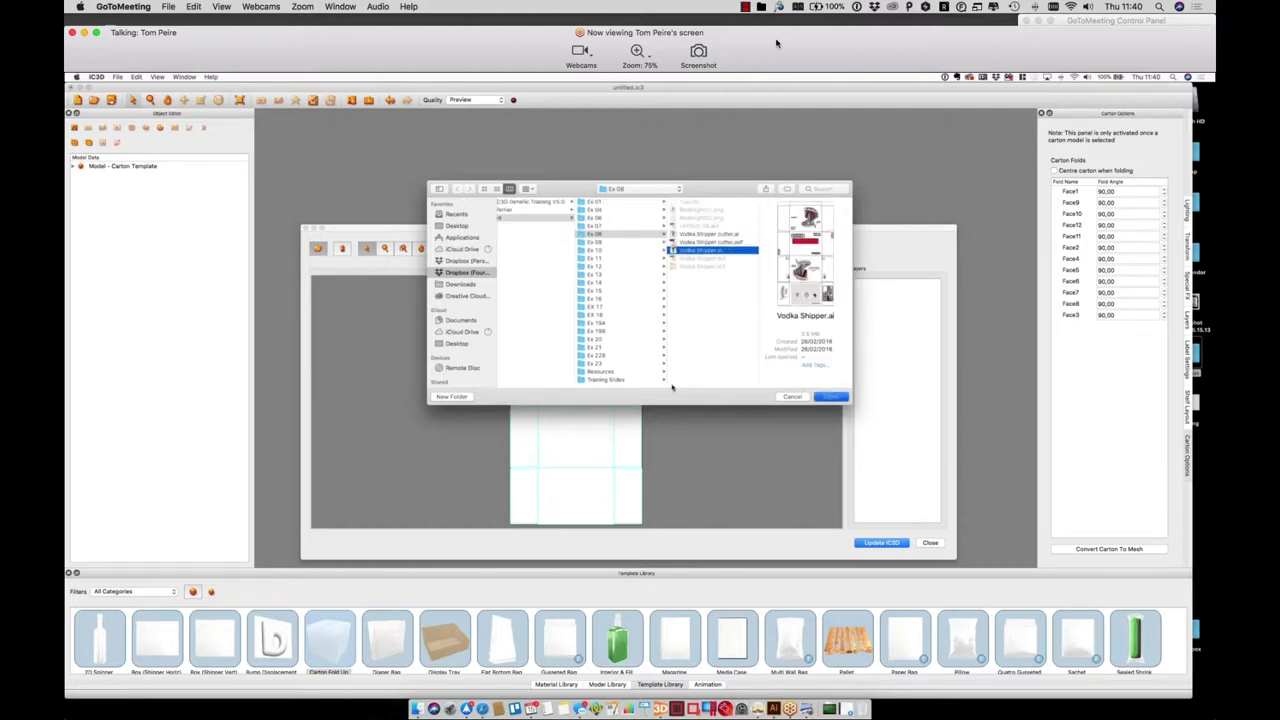
key("Return")
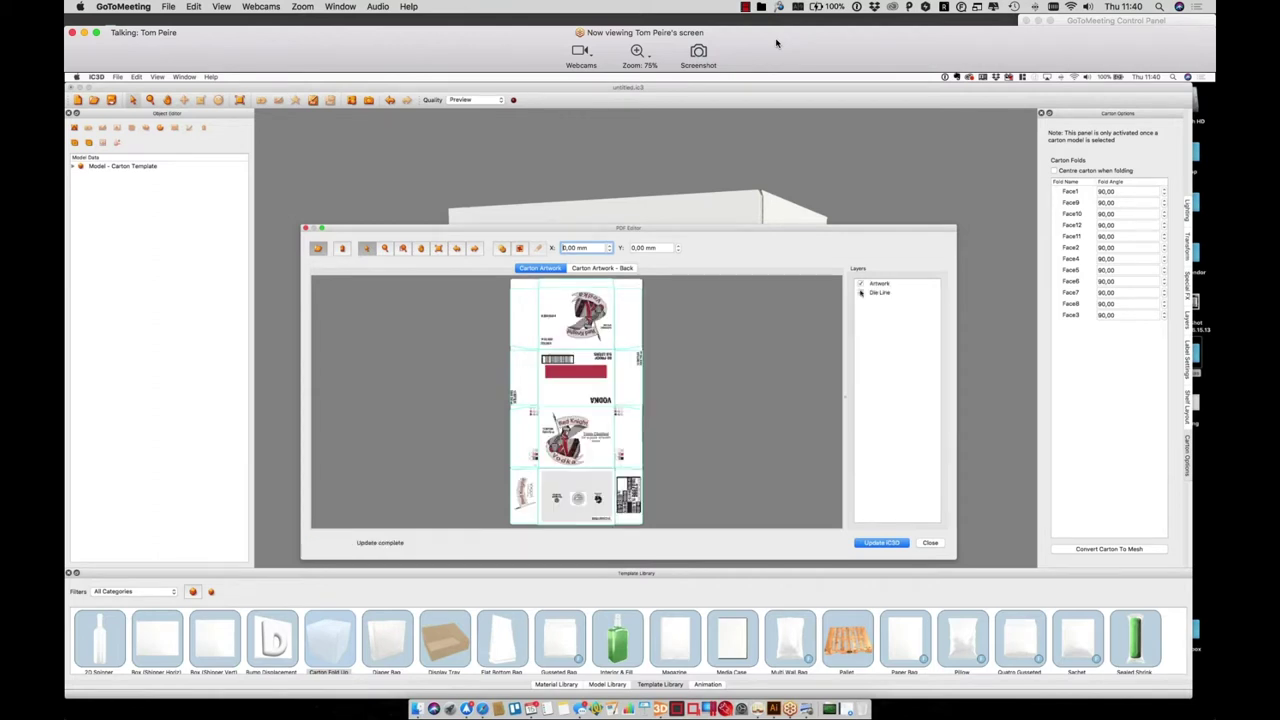
Hide the artwork's Die Line layer, update the carton in IC3D and close the PDF Editor
left_click(860, 292)
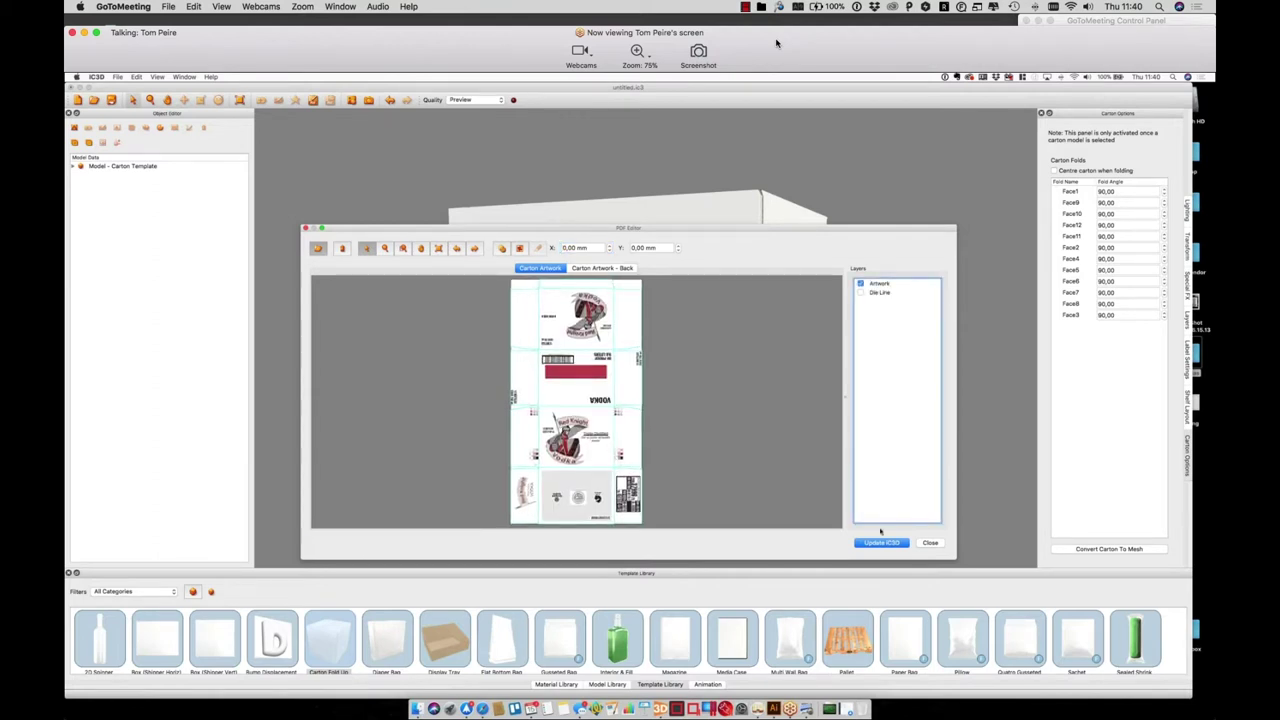
left_click(889, 543)
left_click(930, 543)
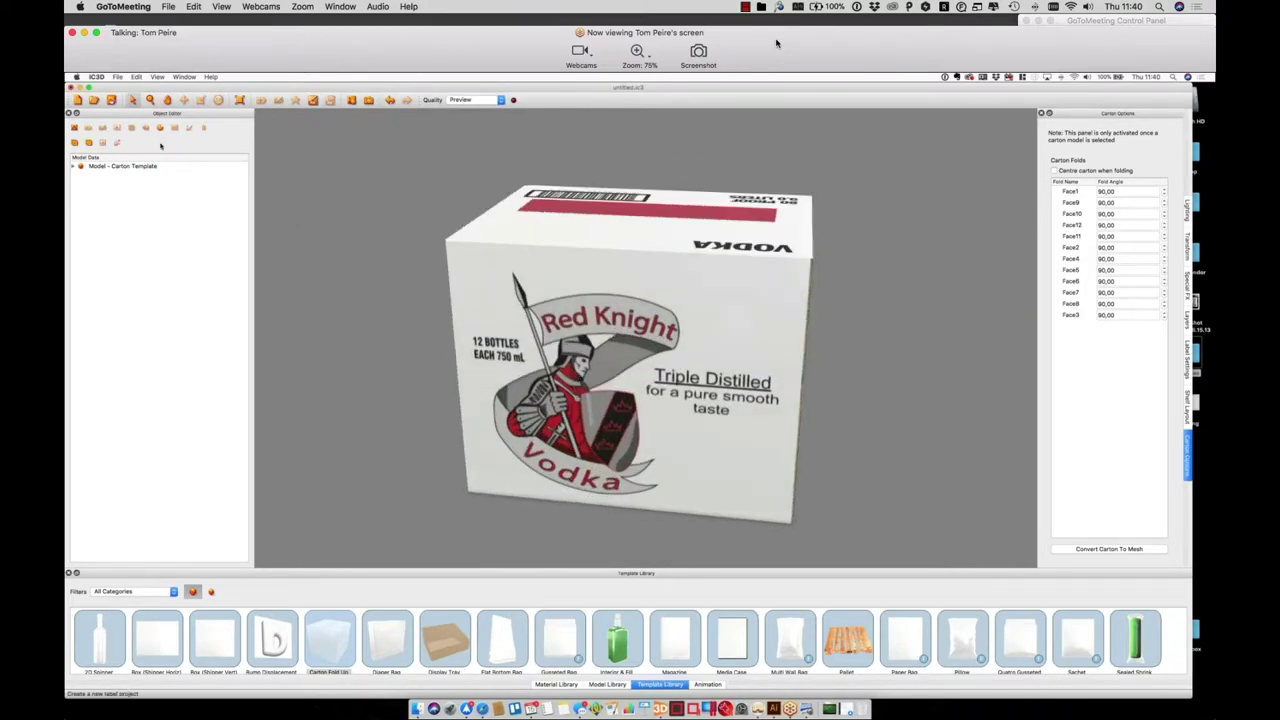
Start a new project and discard the unsaved carton changes
left_click(88, 142)
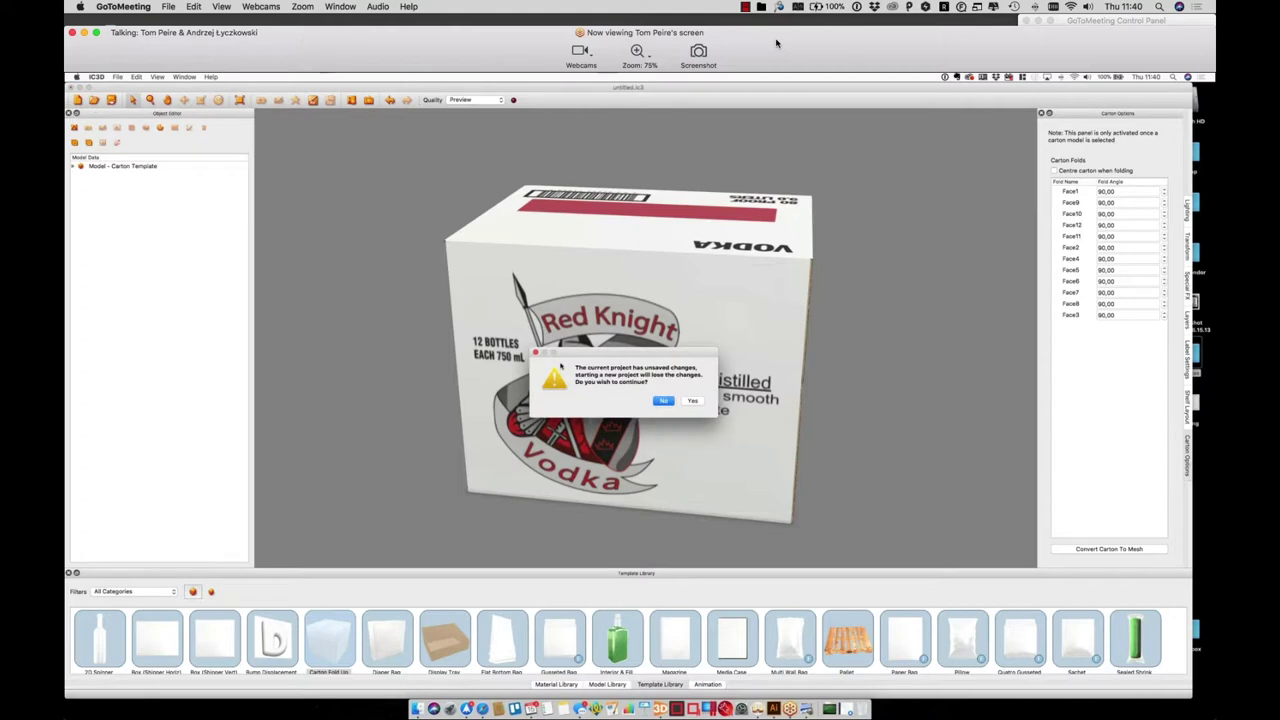
left_click(694, 401)
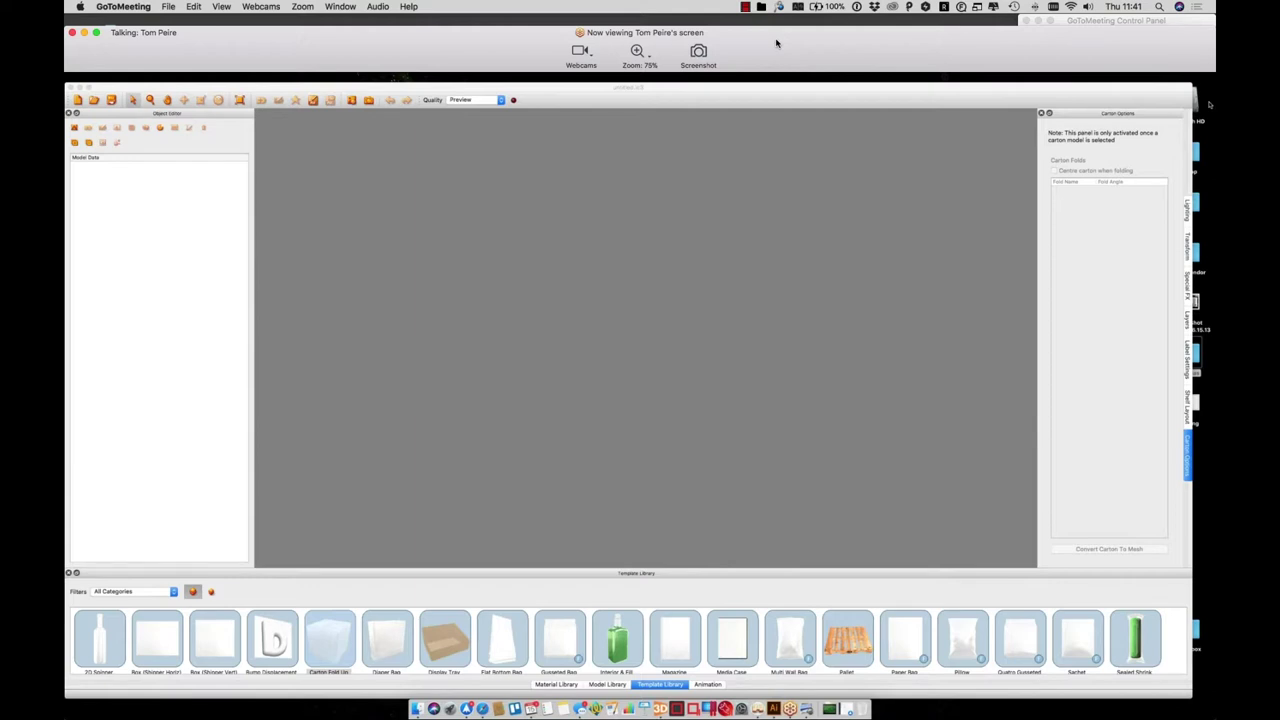
key("XF86AudioRaiseVolume")
key("XF86AudioRaiseVolume")
left_click(1113, 20)
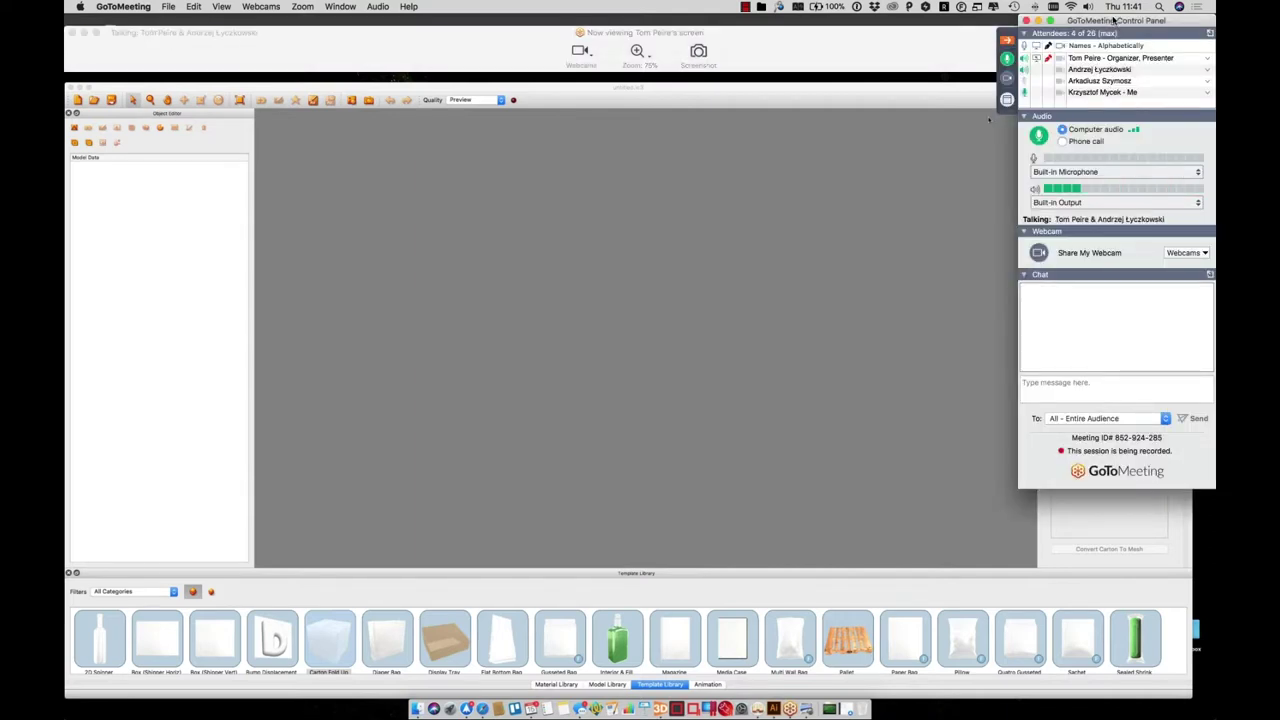
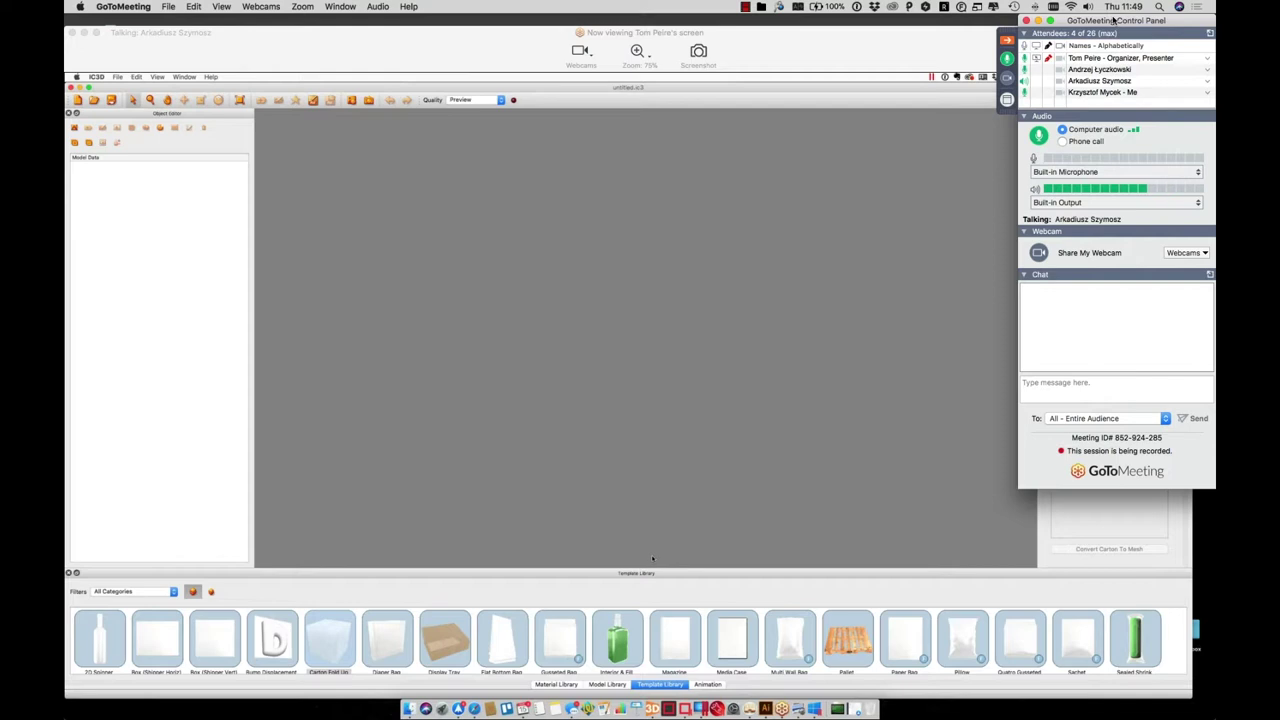
Open the Shape Modeller template and examine the sample bottle with the ribbed Cap Cog cap in the preview
scroll(630, 640, "down", 5)
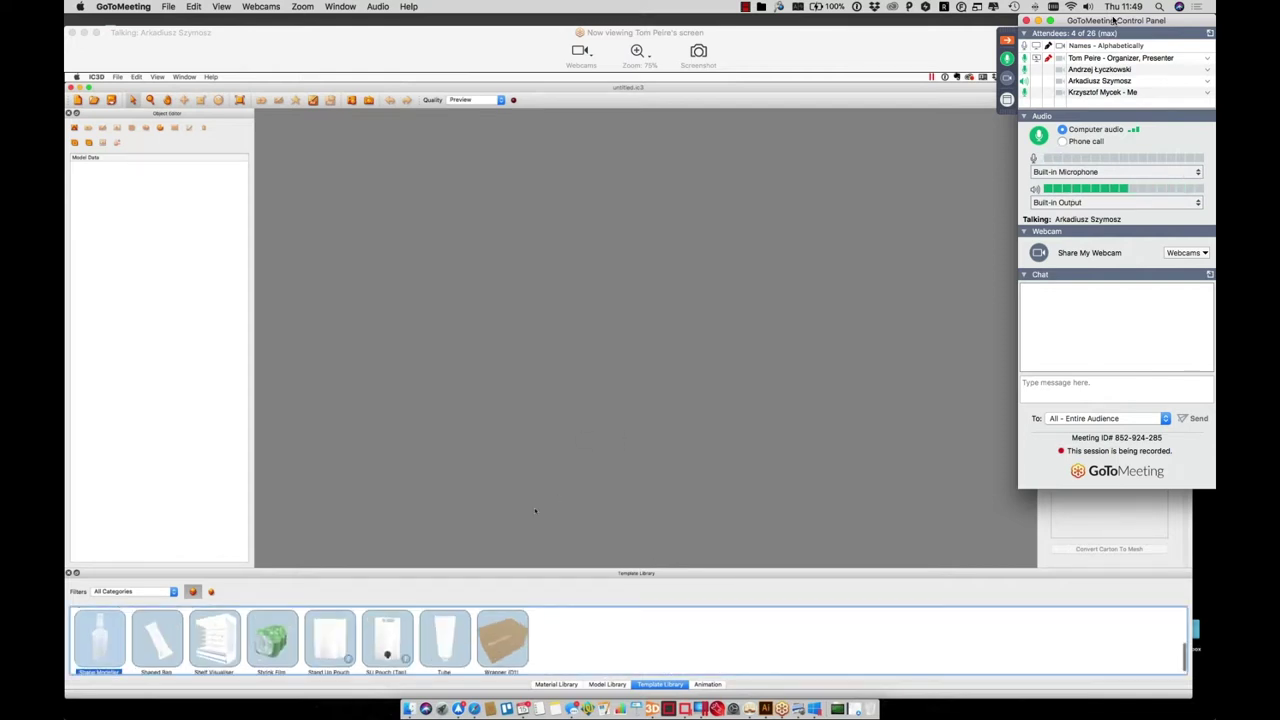
left_click_drag(739, 232, 702, 142)
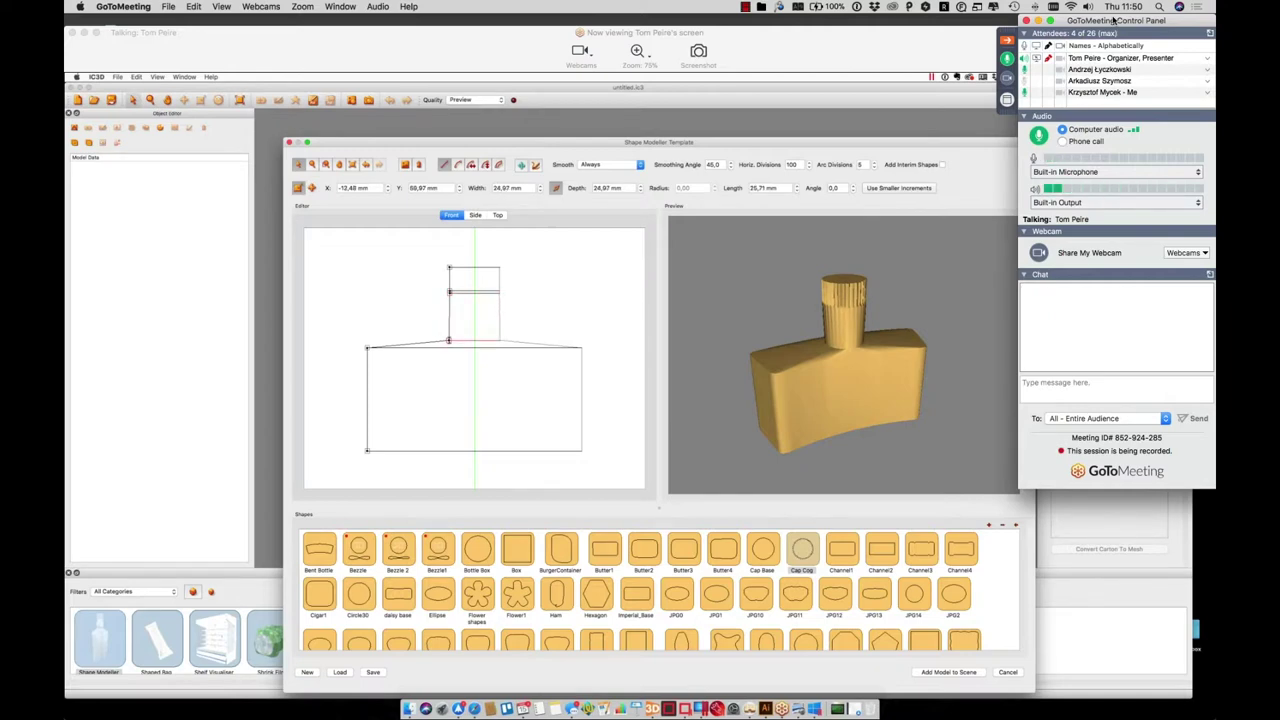
left_click_drag(830, 362, 909, 374)
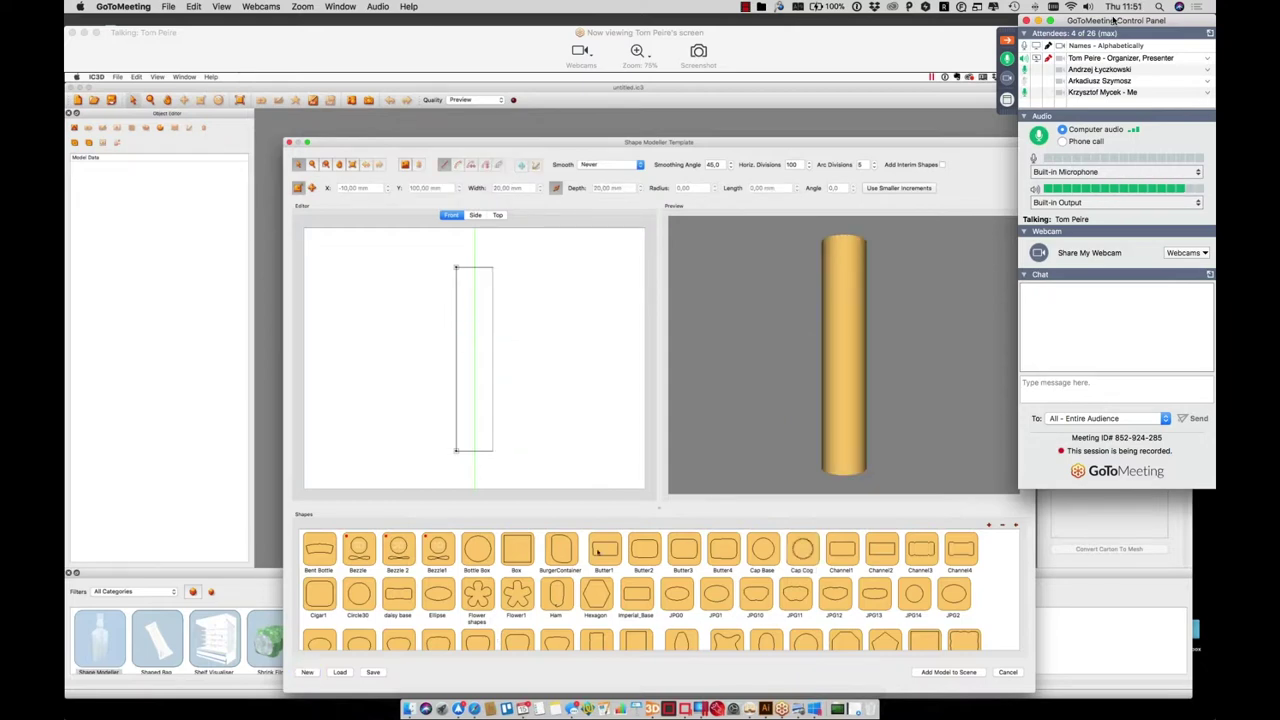
Build a flared body from Butter2 cross-sections at the base and about 92 mm wide above it, with a slightly wider rim
left_click(645, 568)
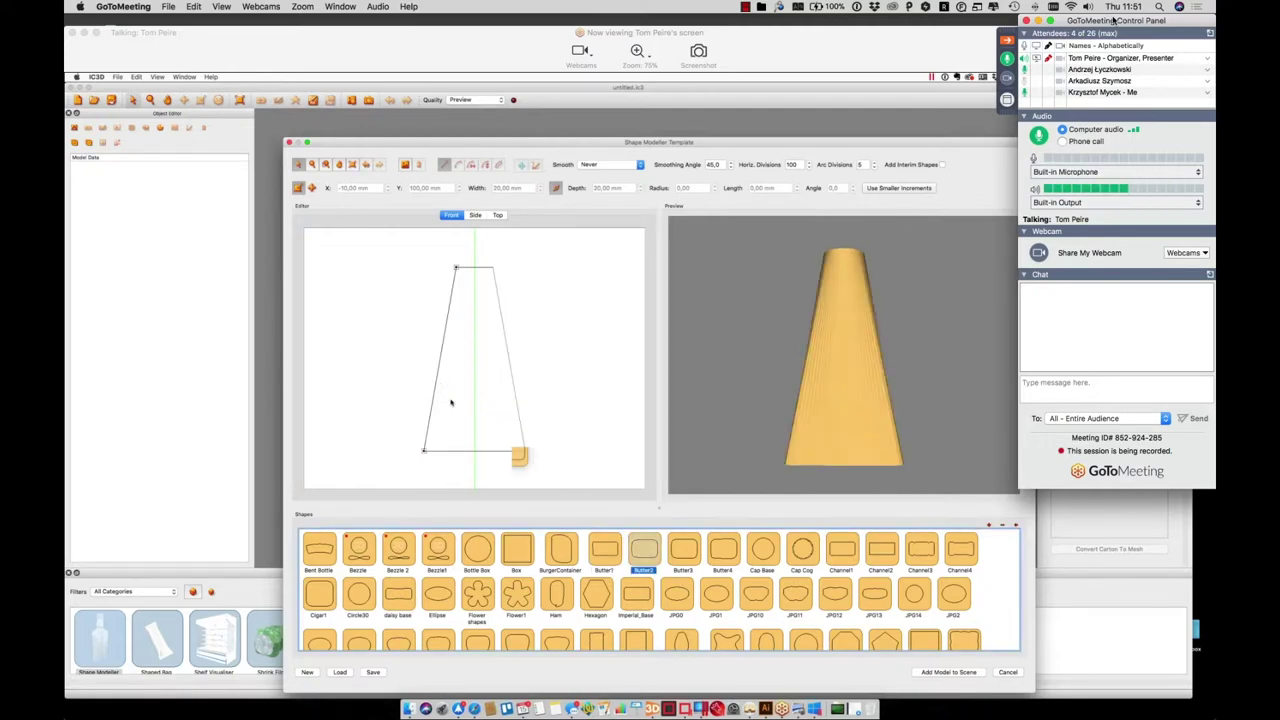
left_click_drag(433, 390, 390, 398)
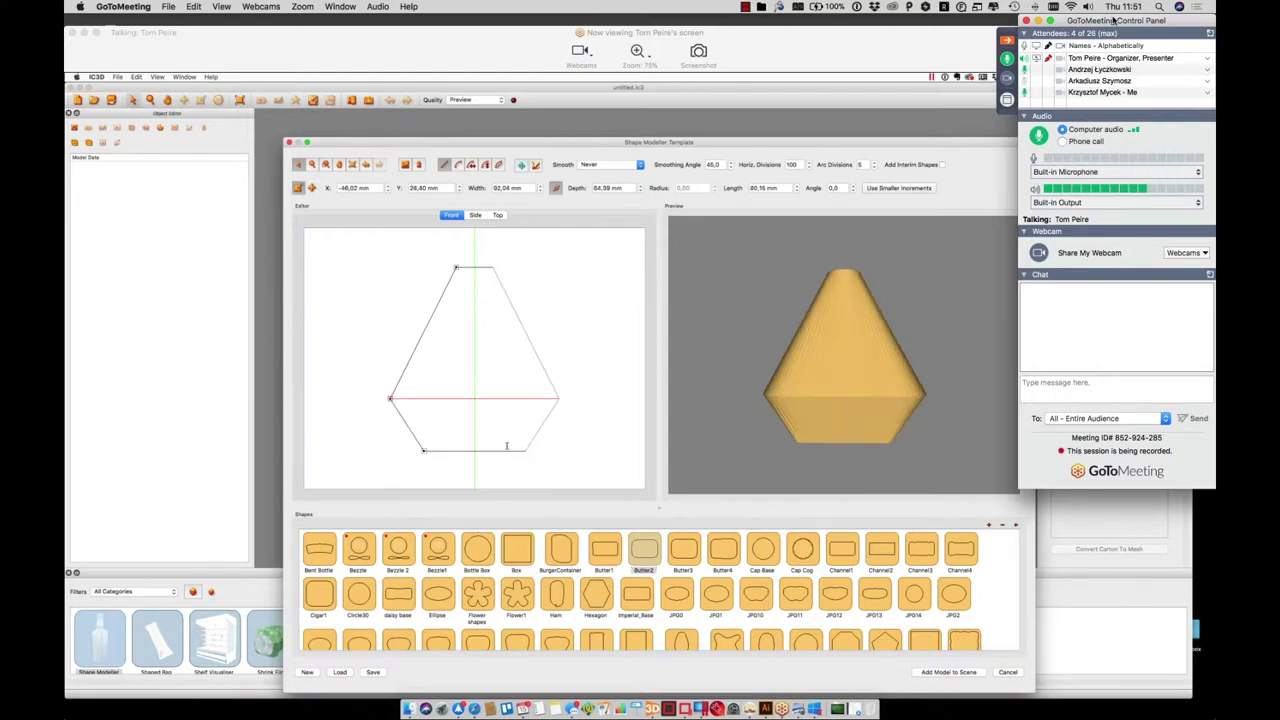
left_click_drag(644, 548, 386, 398)
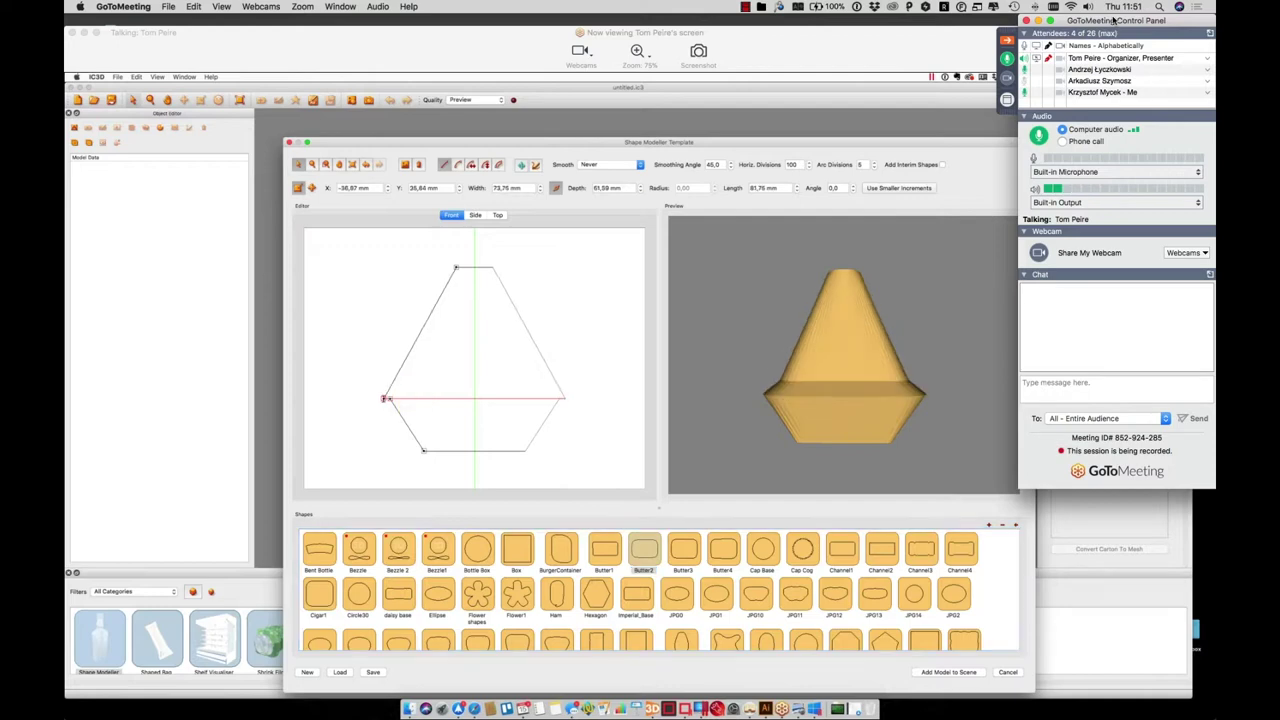
left_click_drag(683, 548, 541, 433)
left_click_drag(644, 548, 406, 378)
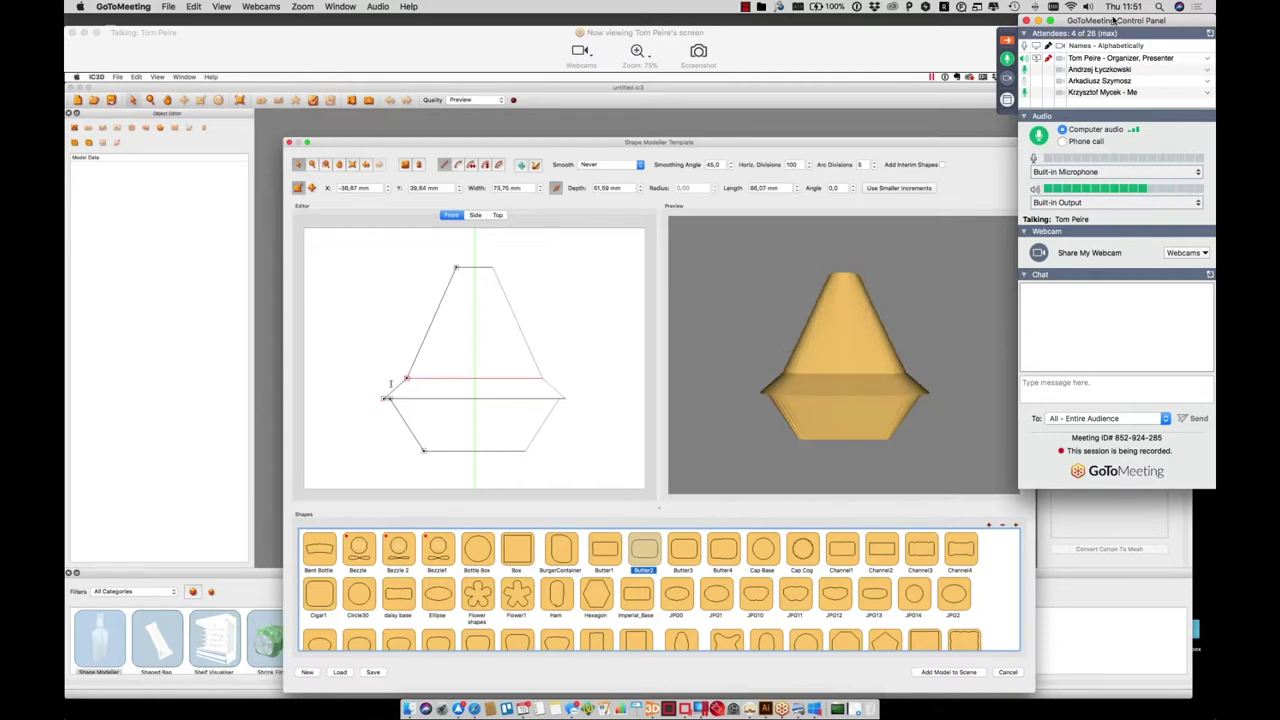
Set the top cross-section to Butter1 and move it down inside the base, about 53 mm wide, to form an open hollow tub
left_click_drag(391, 383, 457, 264)
left_click_drag(842, 416, 810, 394)
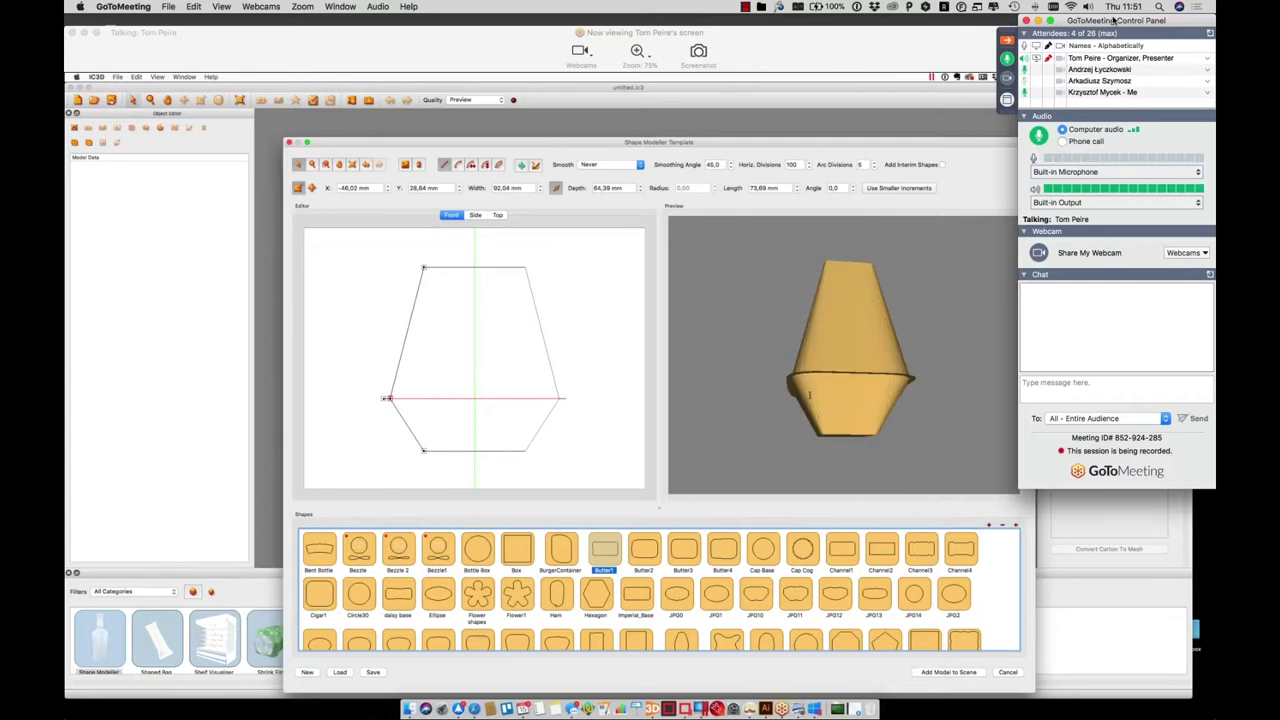
left_click(424, 450)
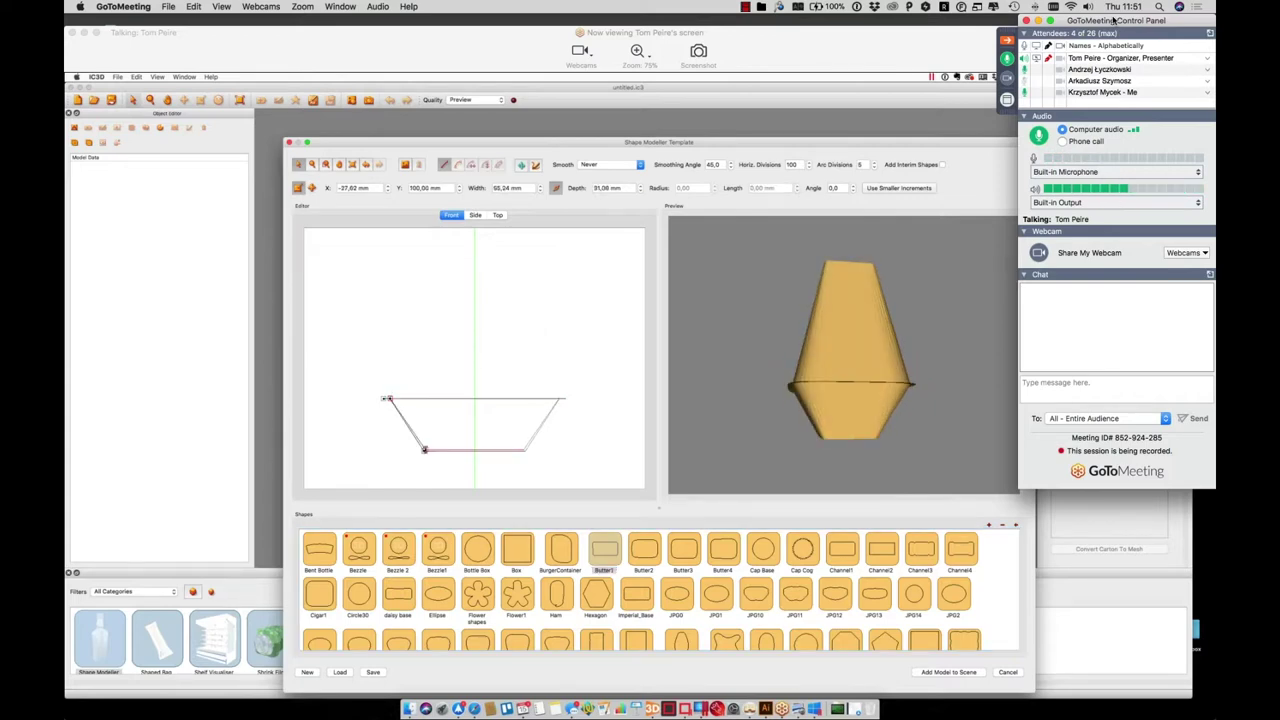
left_click_drag(810, 394, 778, 354)
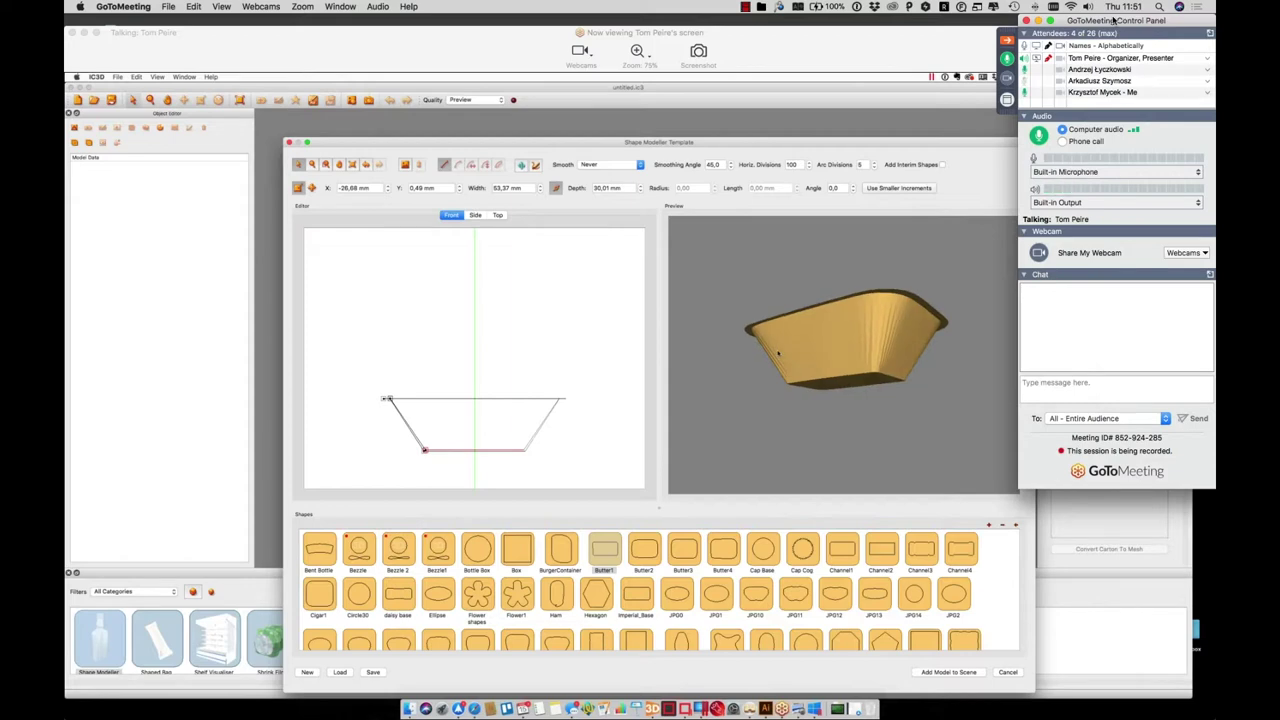
Start a new shape and place Cap Cog sections about 34 and 25 mm wide near the base, with a 27 mm Cap Base section above
left_click(307, 672)
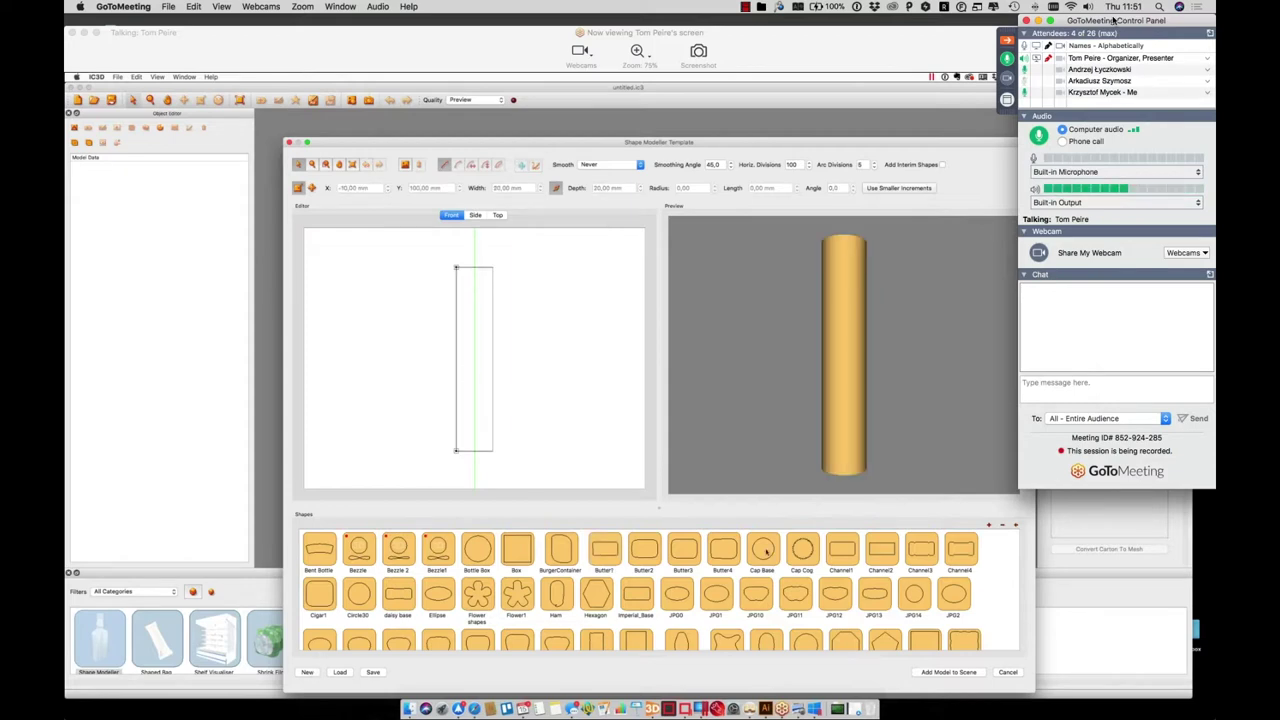
scroll(766, 548, "down", 2)
scroll(766, 548, "up", 2)
mouse_move(802, 548)
left_mouse_down()
mouse_move(455, 424)
mouse_move(443, 447)
left_mouse_up()
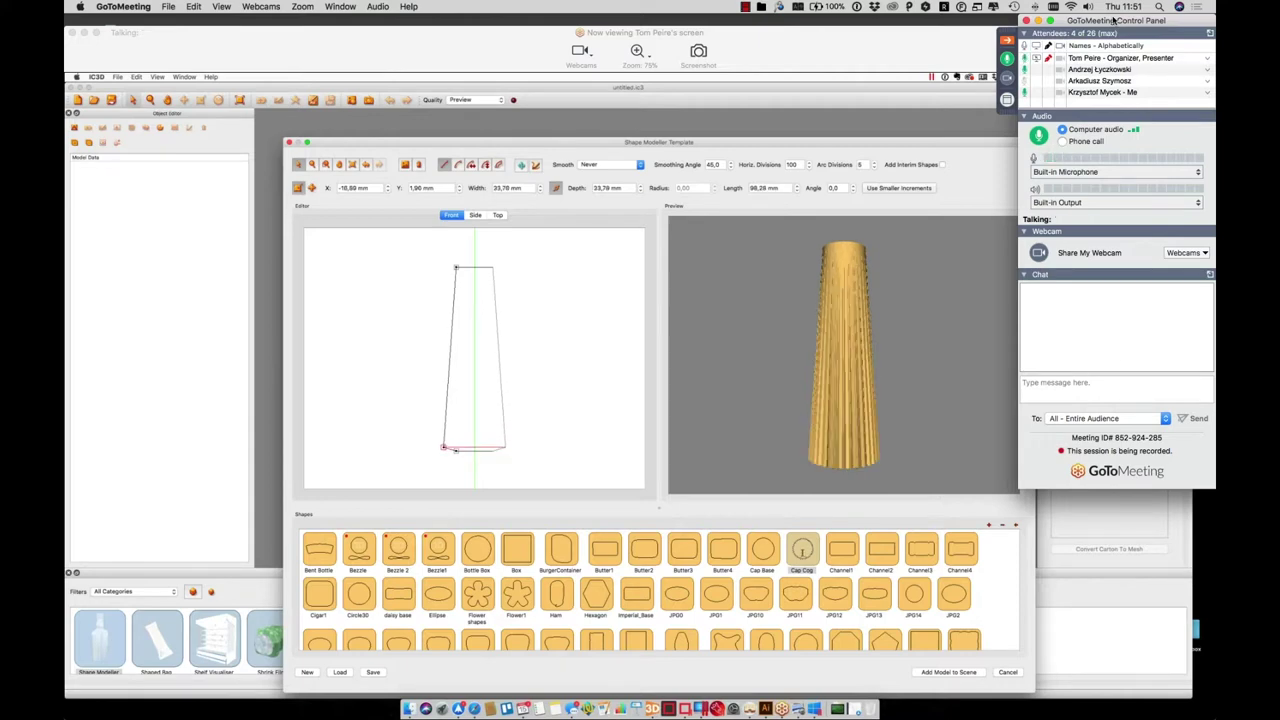
left_click_drag(801, 548, 445, 445)
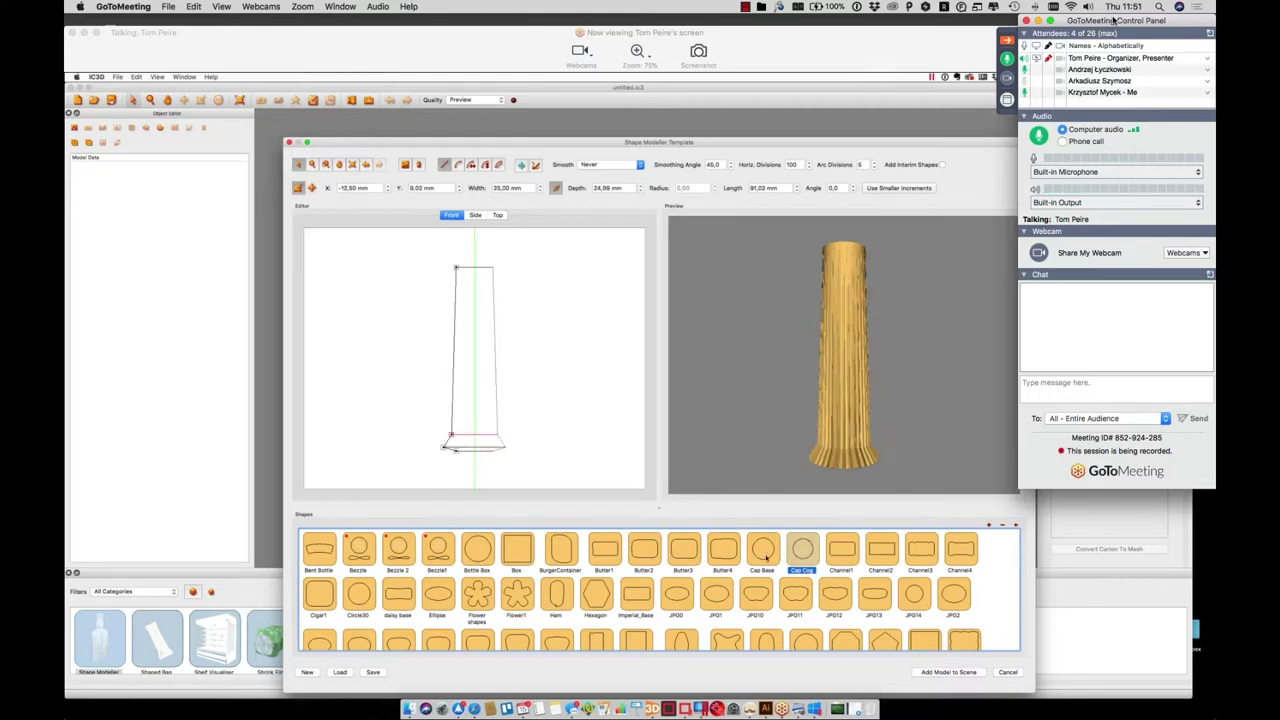
left_click_drag(764, 552, 452, 436)
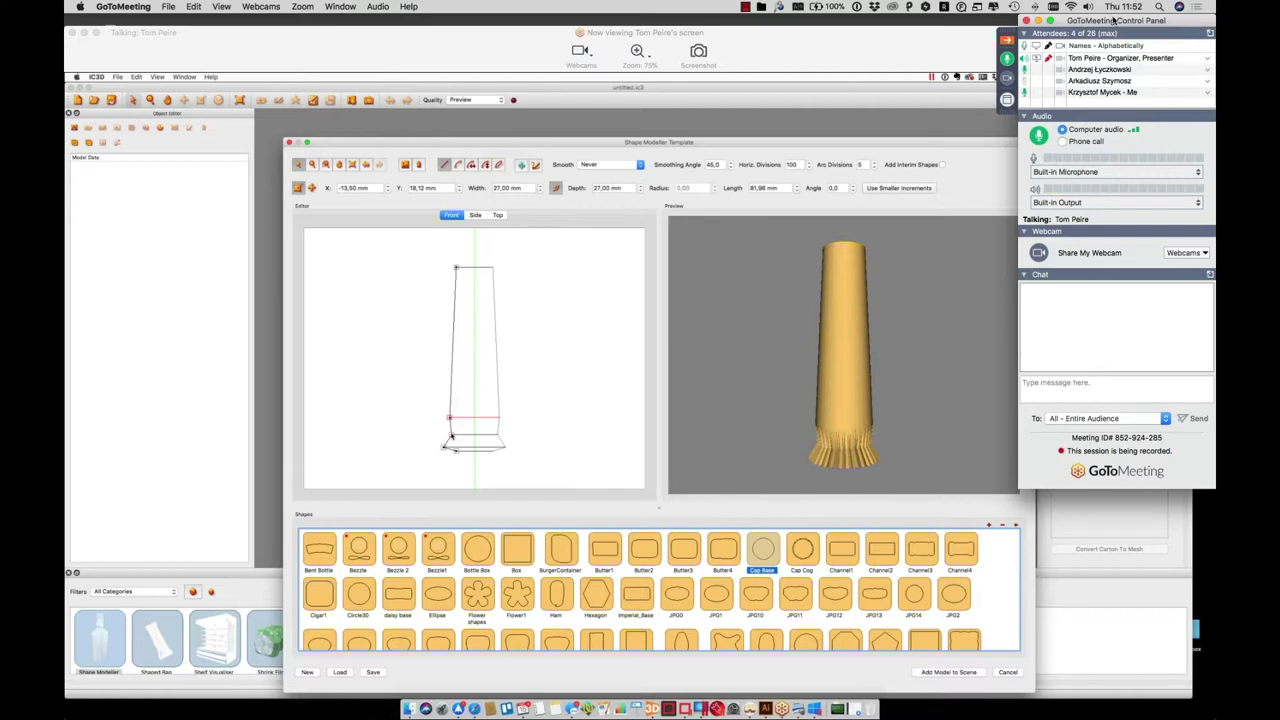
left_click(451, 436)
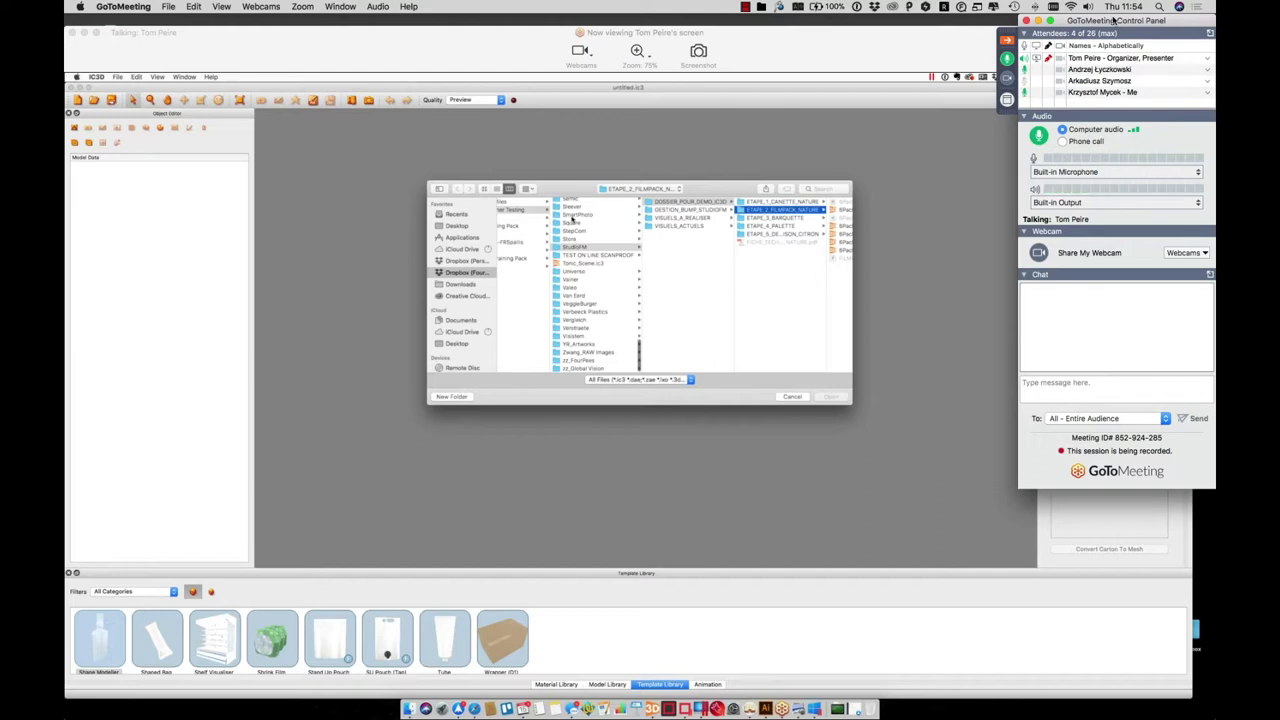
Open the IMPERIAL CLASSIC 450ml embossed IC3D project from the Imperial folder inside the Sleever client's IC3D directory
scroll(572, 218, "up", 2)
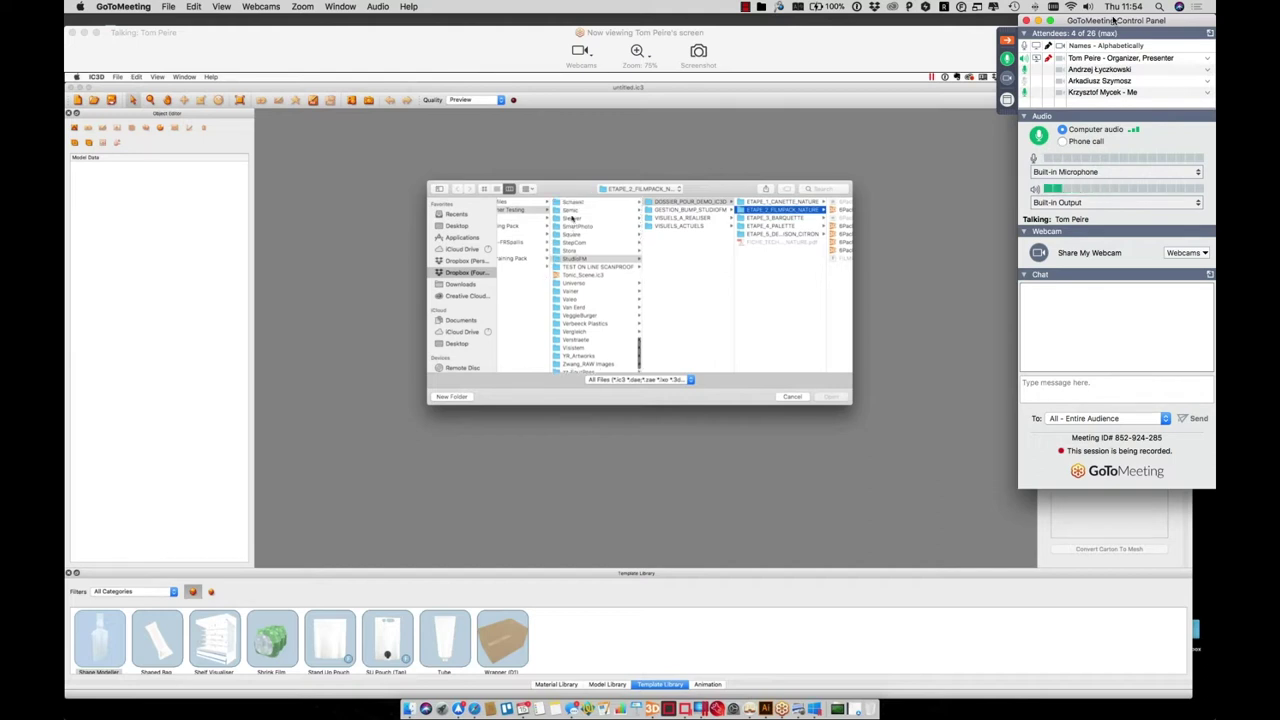
left_click(572, 218)
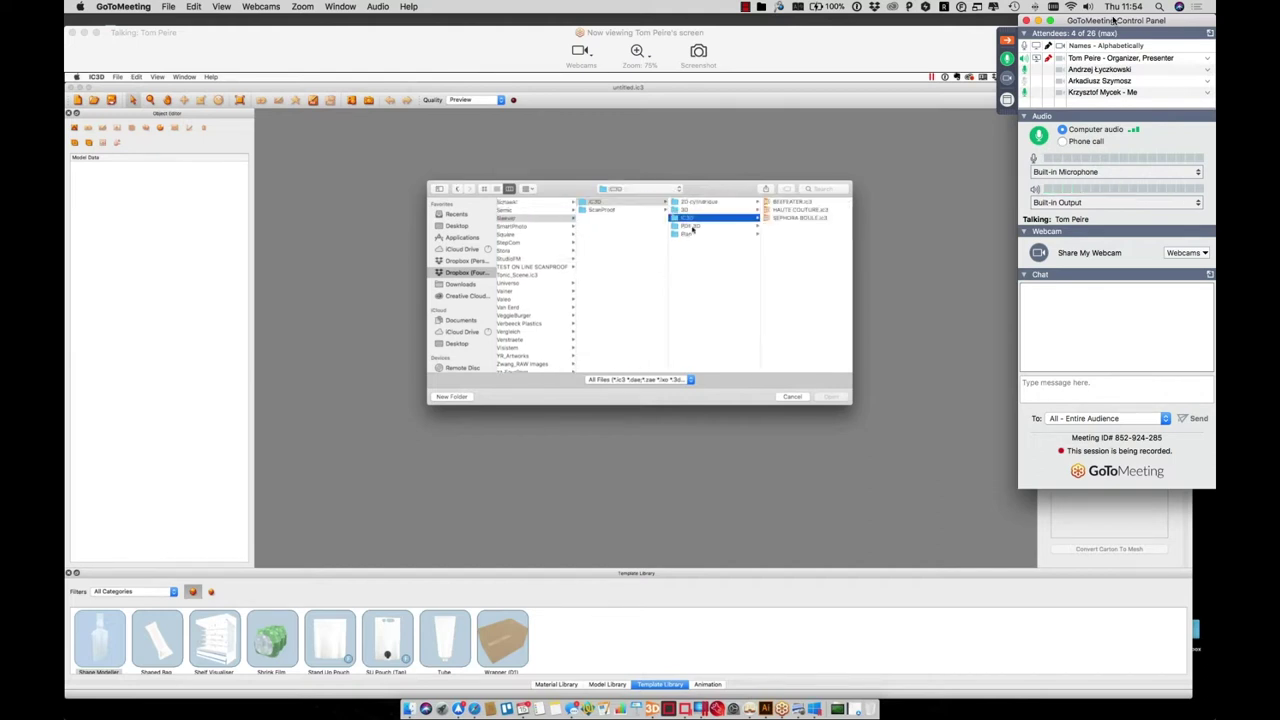
left_click(690, 234)
left_click(790, 218)
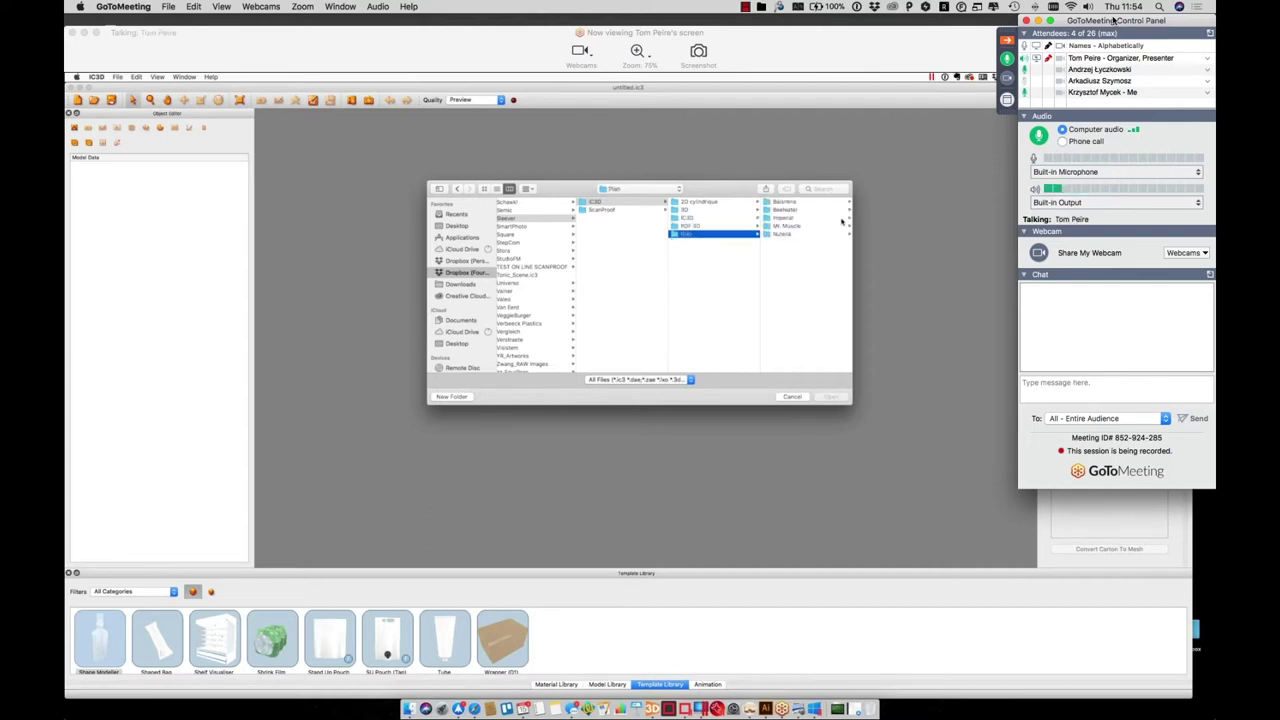
left_click(803, 268)
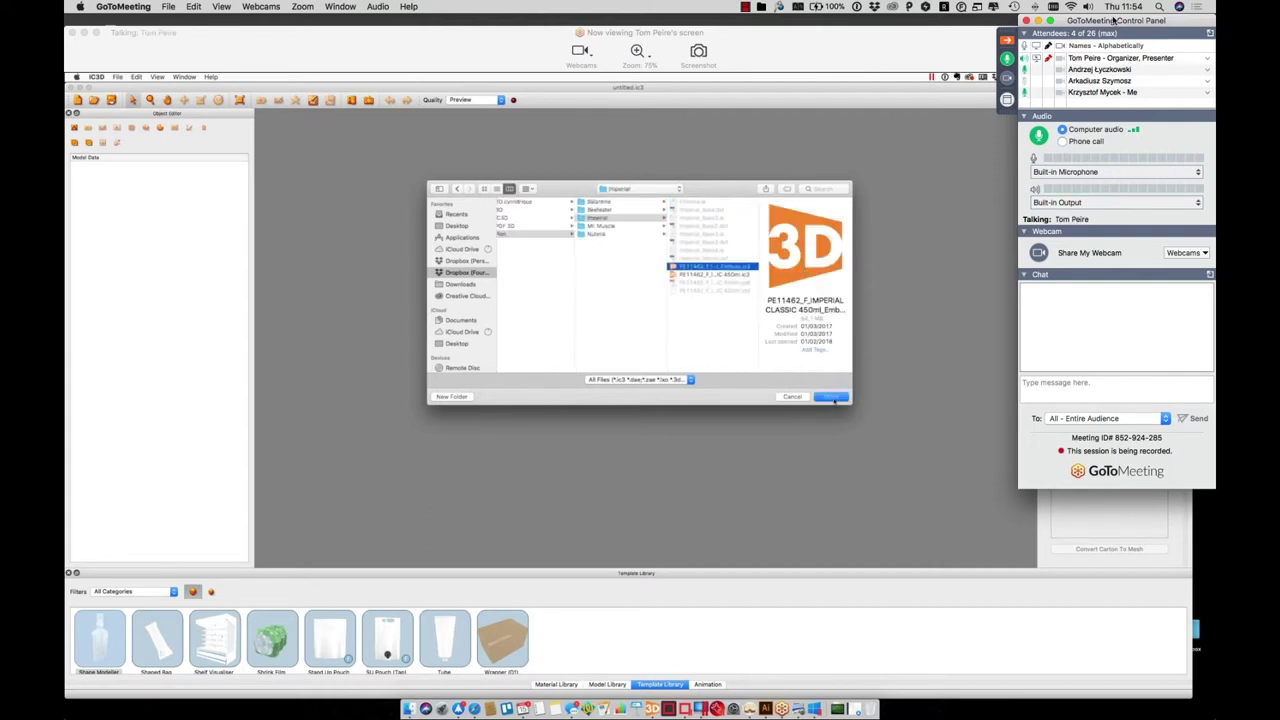
left_click(829, 396)
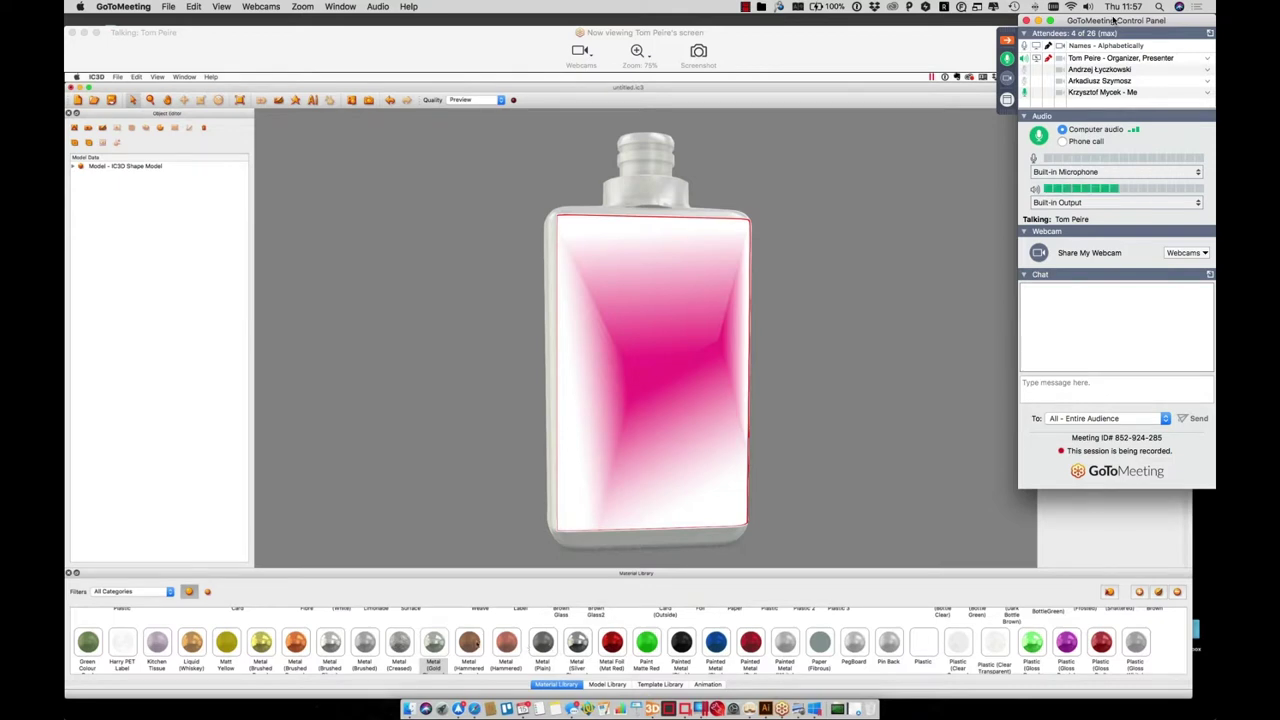
Apply the Plastic Clear material to the flat bottle and replace it with Plastic Mould (Clear)
left_click(542, 641)
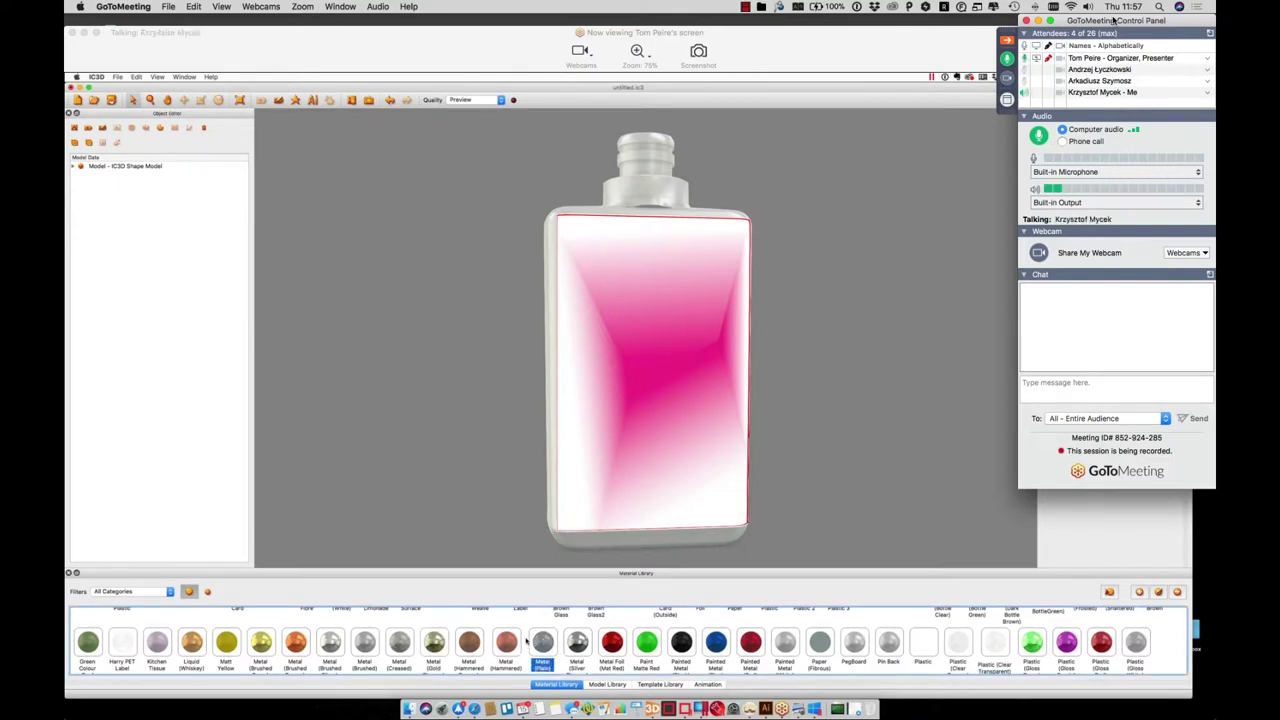
scroll(525, 641, "right", 10)
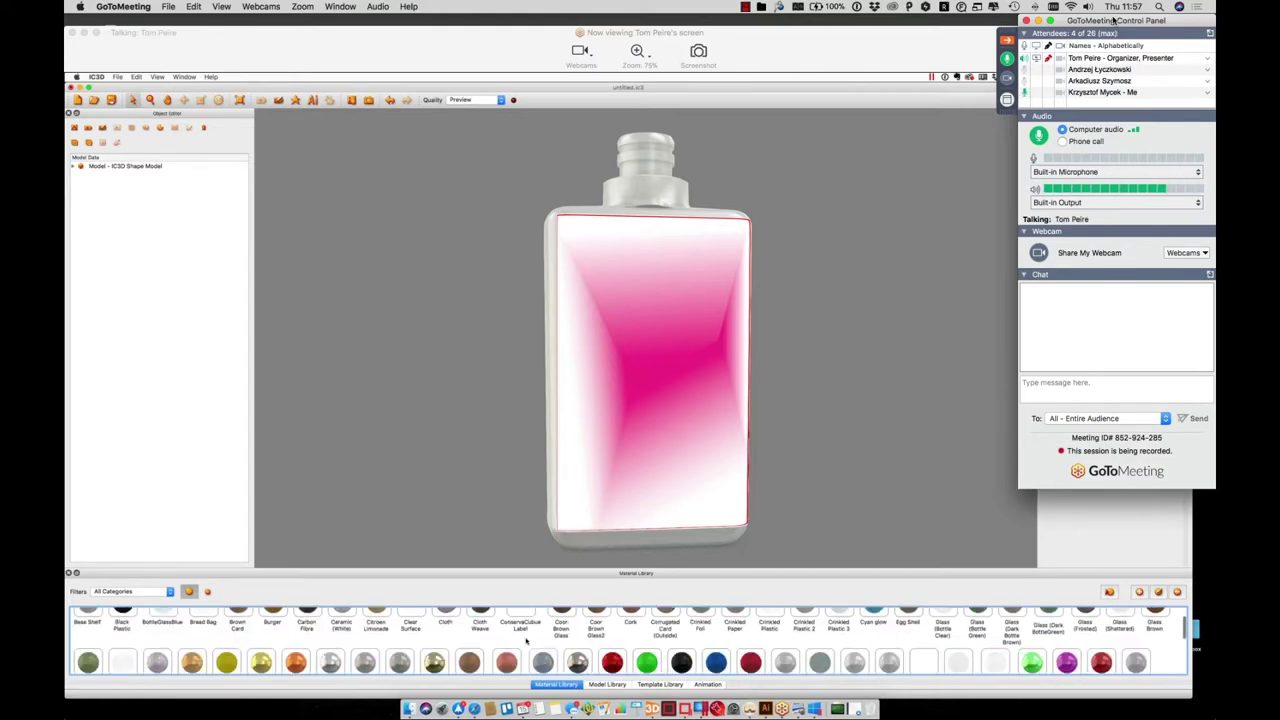
left_click_drag(398, 623, 597, 543)
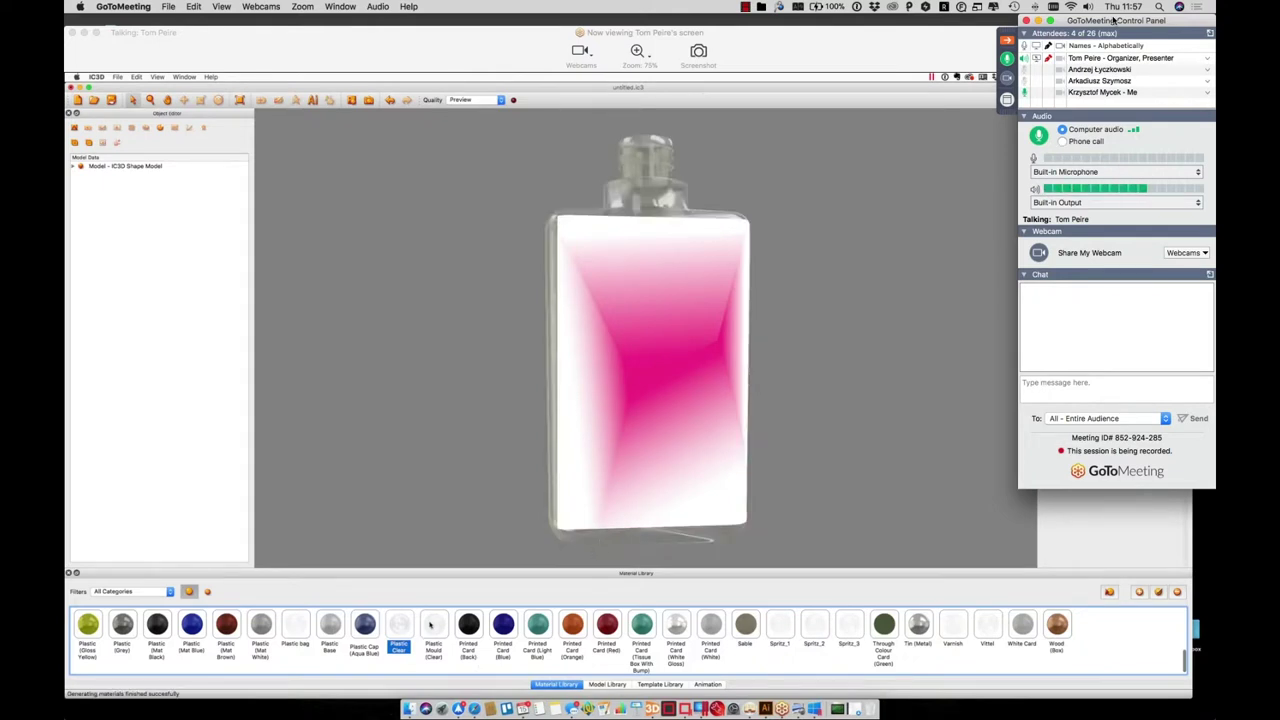
left_click_drag(432, 625, 573, 545)
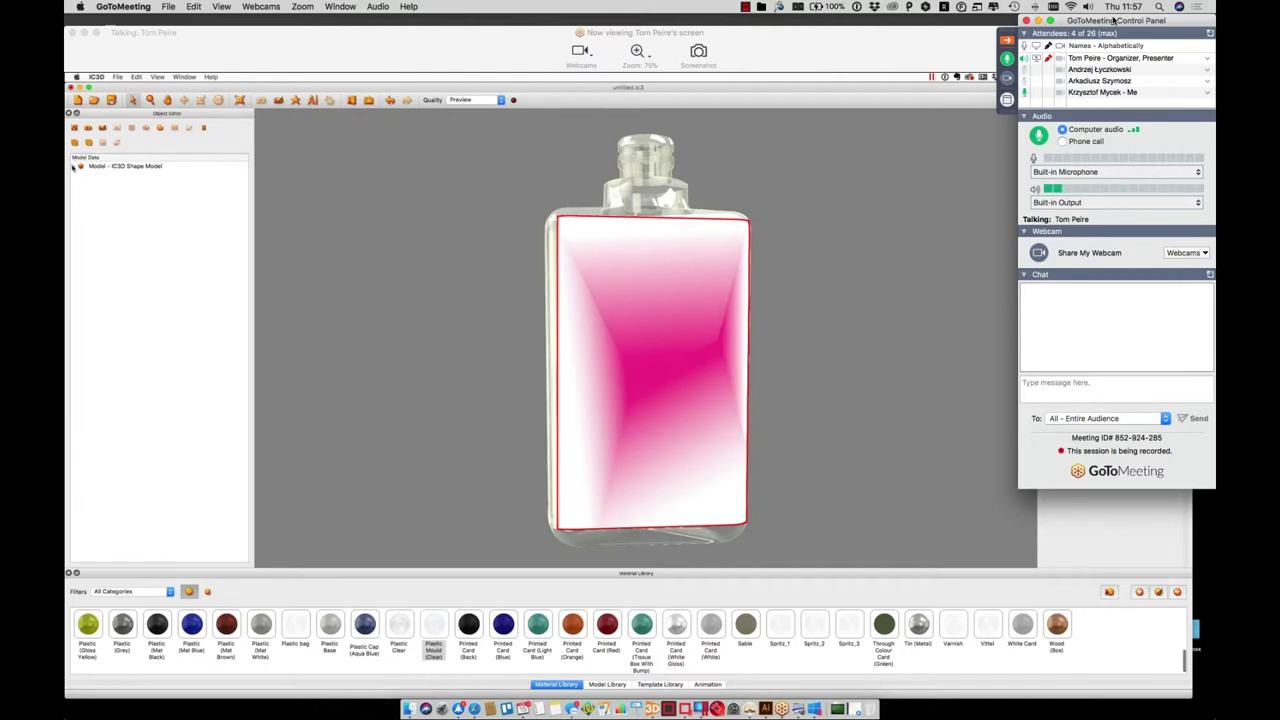
Open the New Label front material for editing, try to raise its transparency, and save the material
left_click(72, 167)
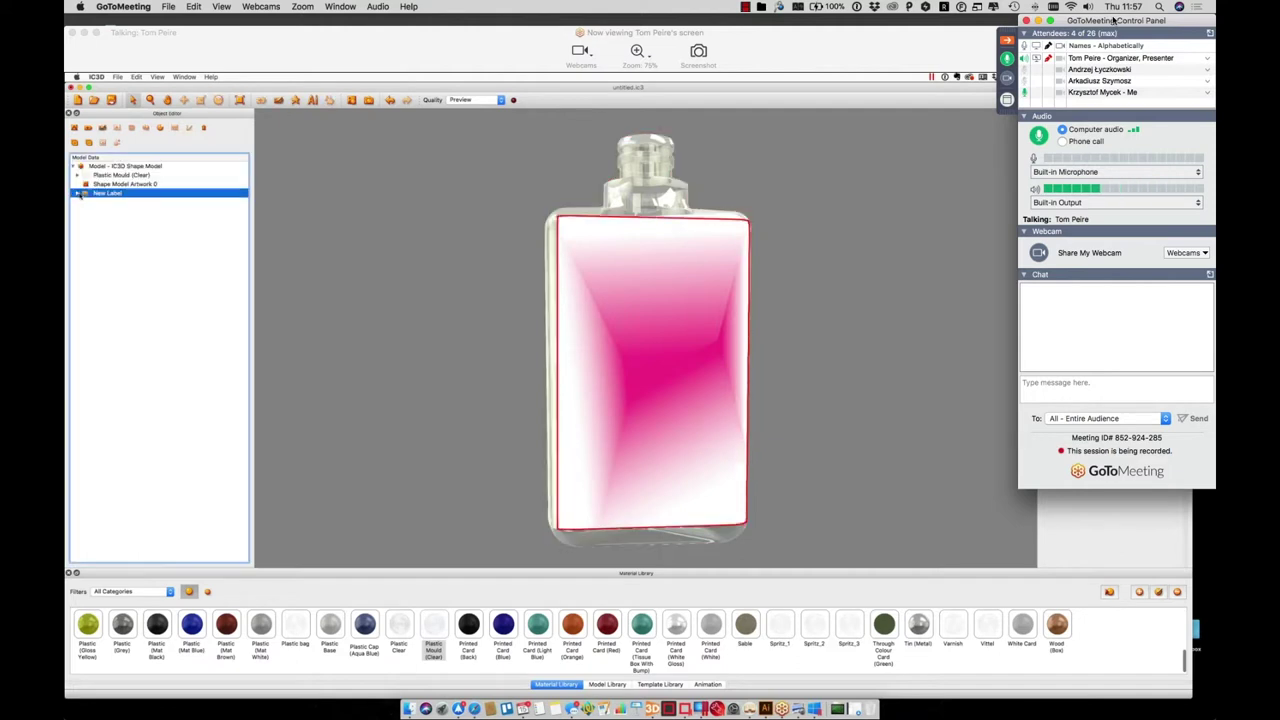
left_click(86, 193)
double_click(115, 202)
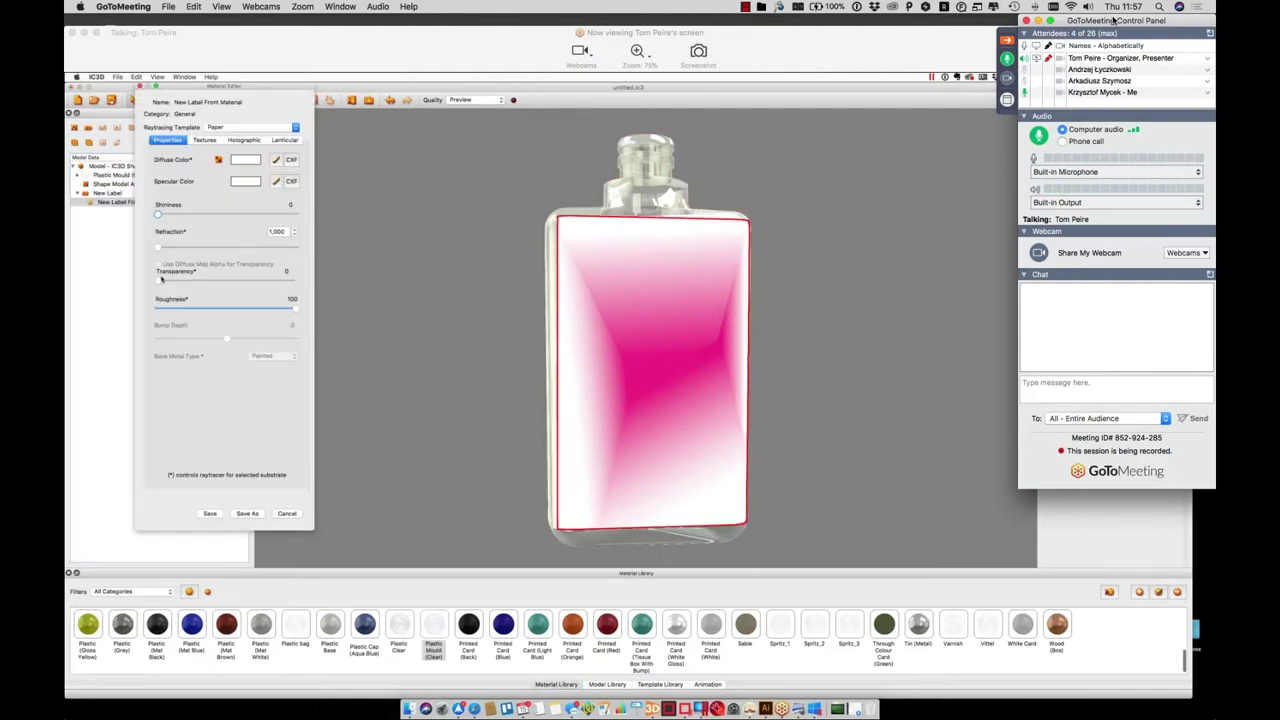
left_click_drag(161, 279, 292, 280)
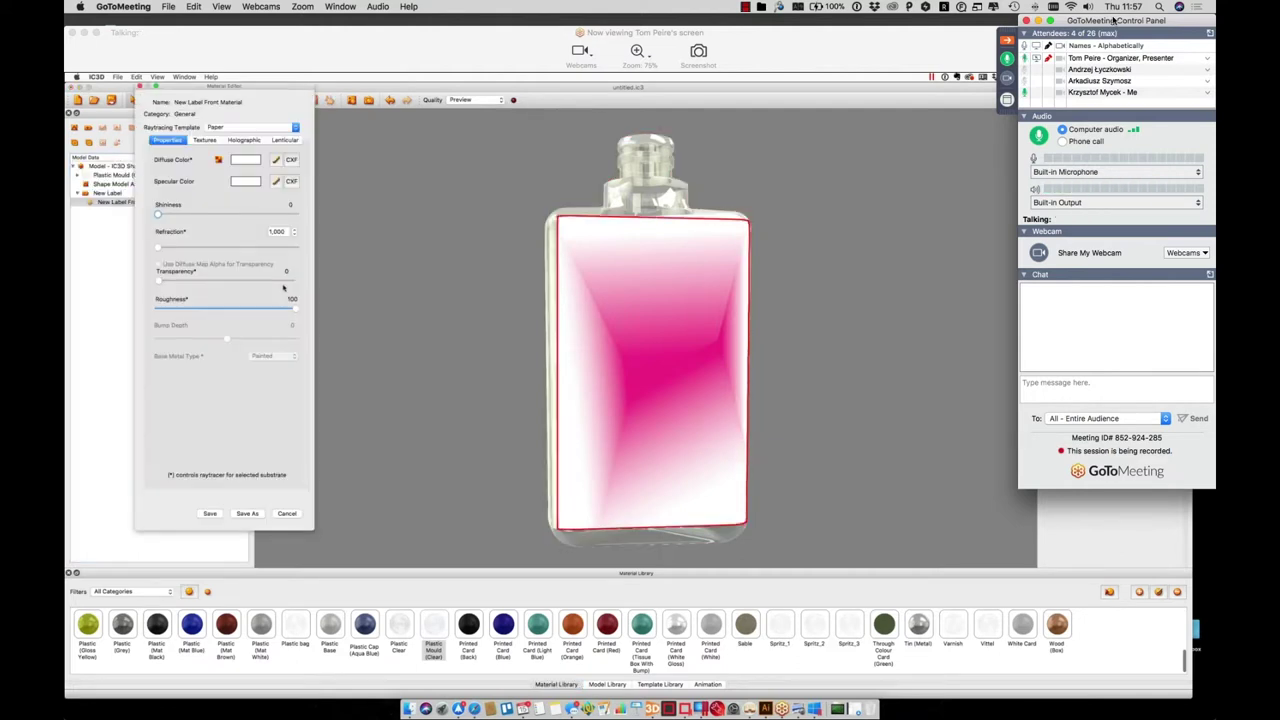
left_click(210, 513)
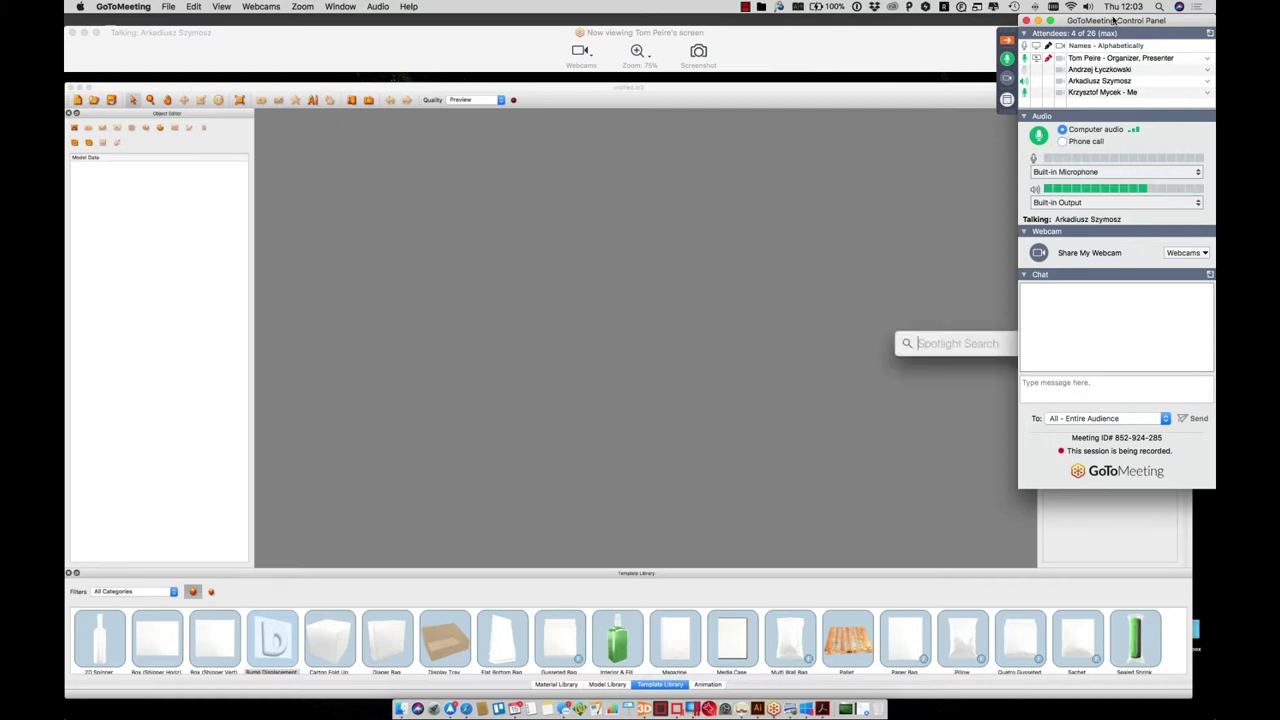
Search the computer for "daisy"
type("daisy")
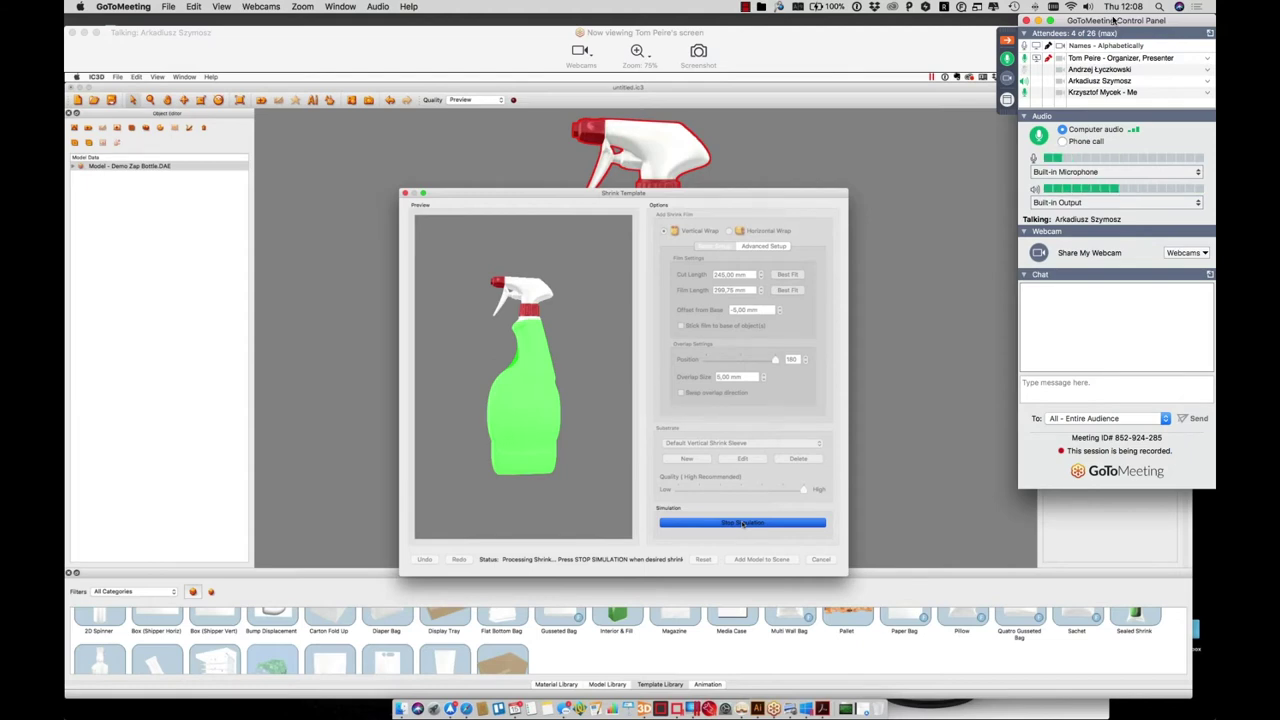
Stop the vertical shrink simulation on the Zap spray bottle and add the shrink film model to the scene
left_click(742, 523)
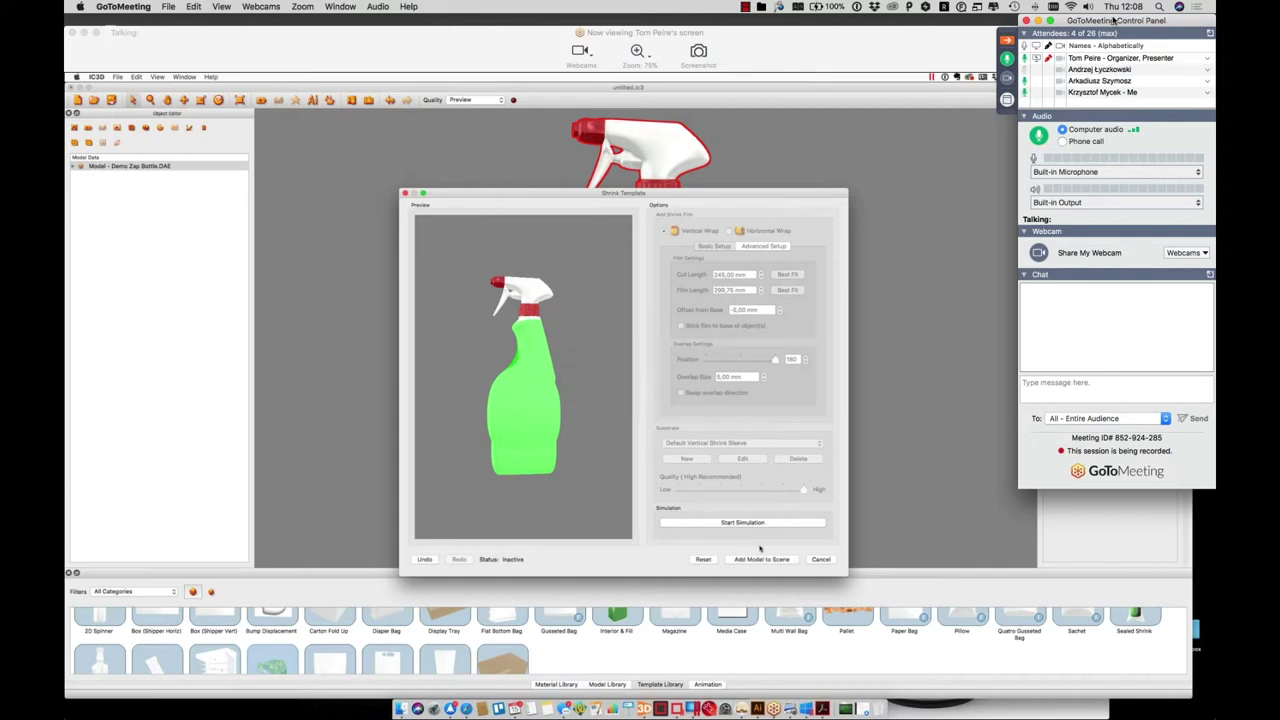
left_click(760, 559)
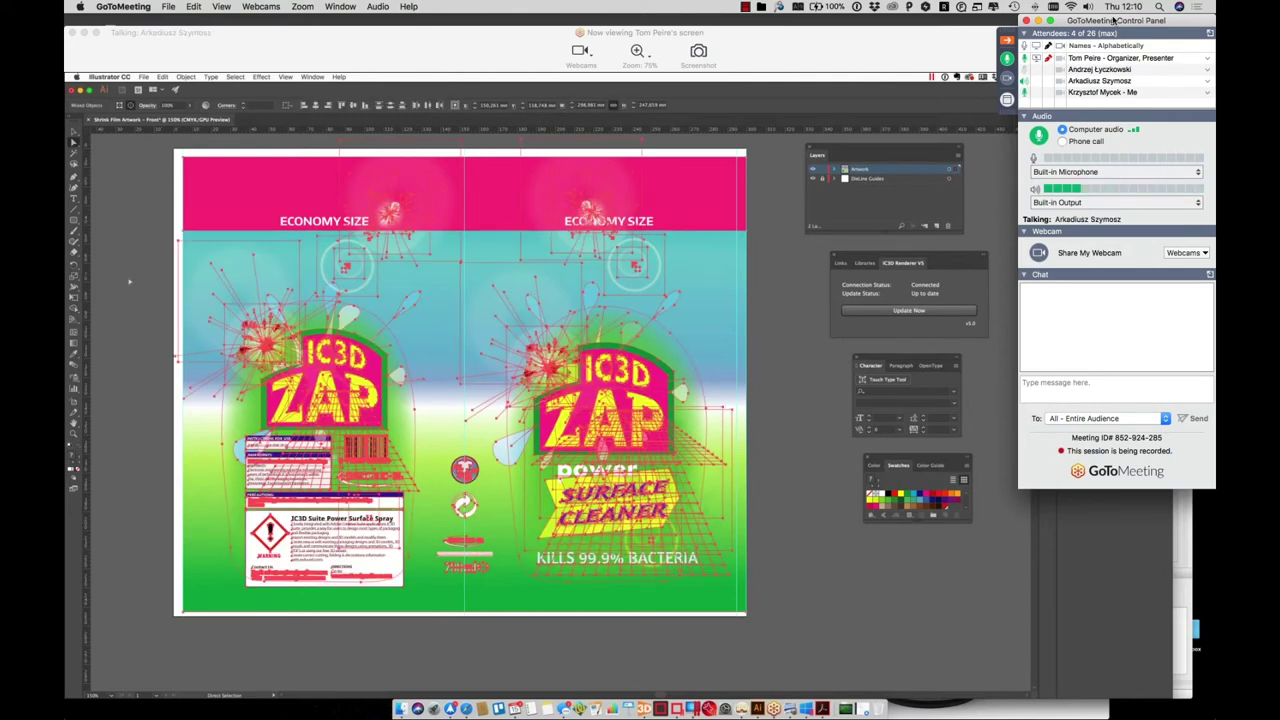
Compare the Zap shrink film artwork in Illustrator with the wrapped bottle in IC3D, picking out the "KILLS 99.9% BACTERIA" text
left_click(129, 197)
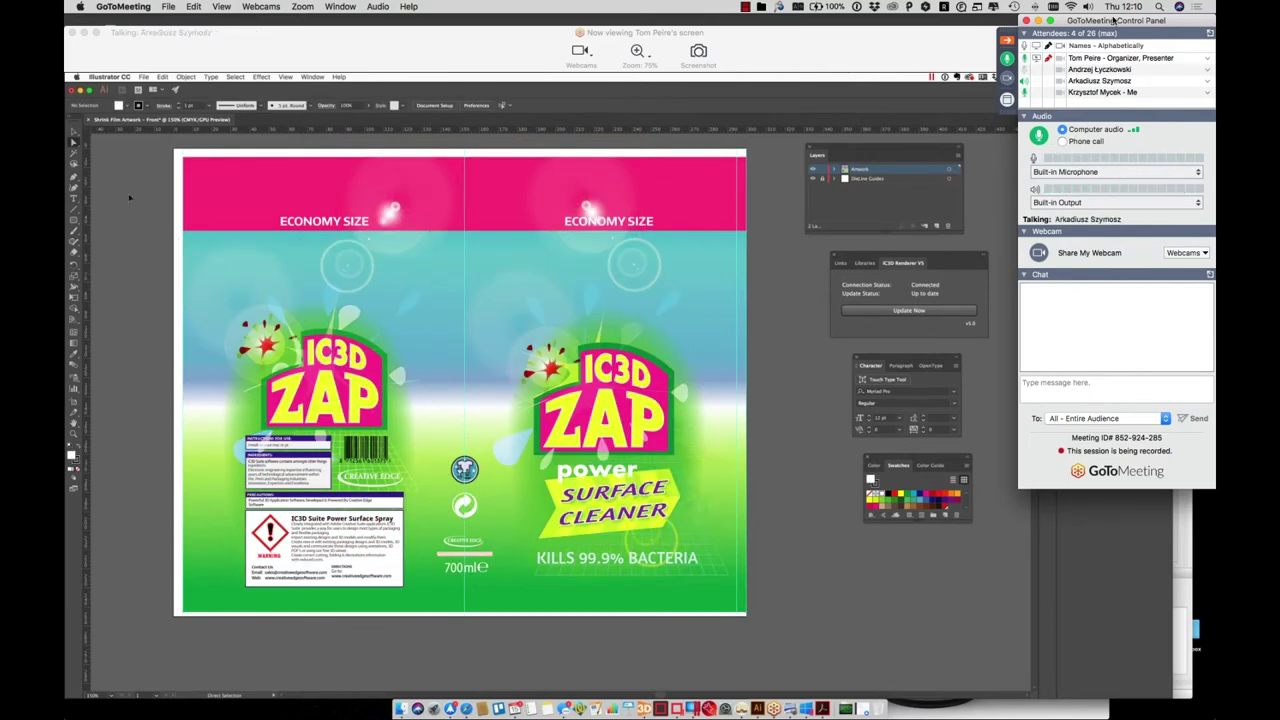
key("super+Tab")
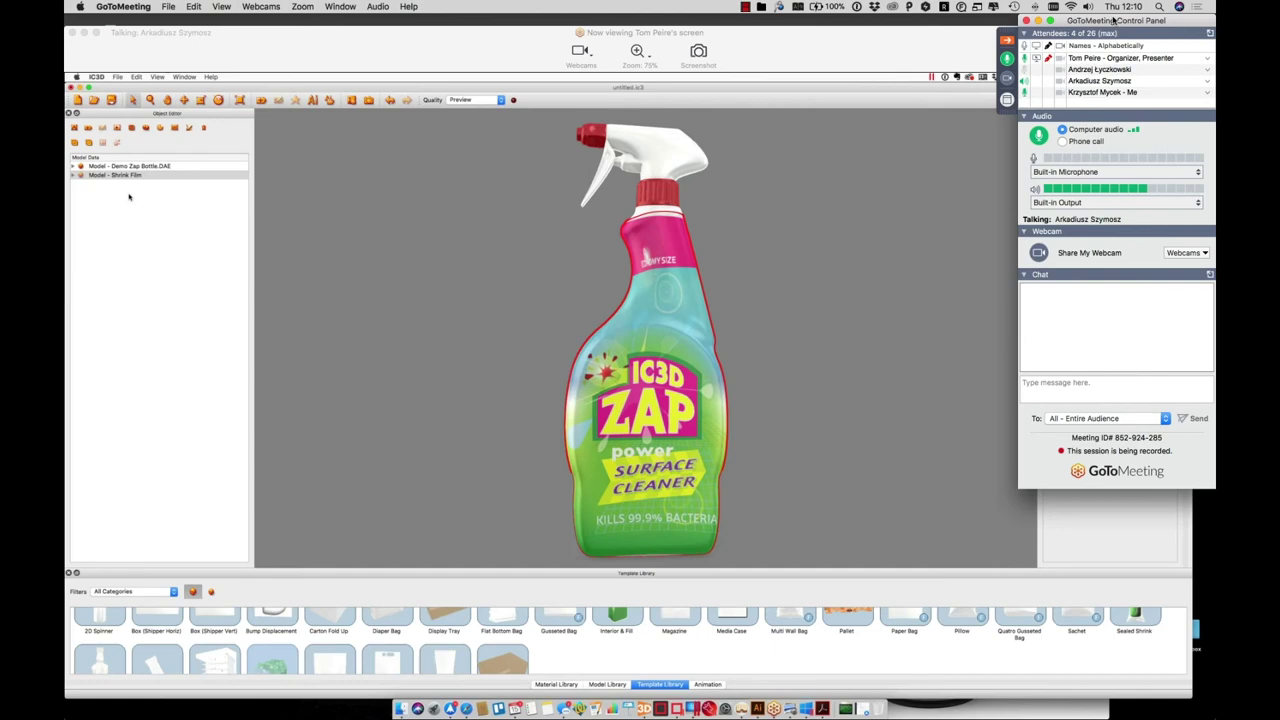
key("super+Tab")
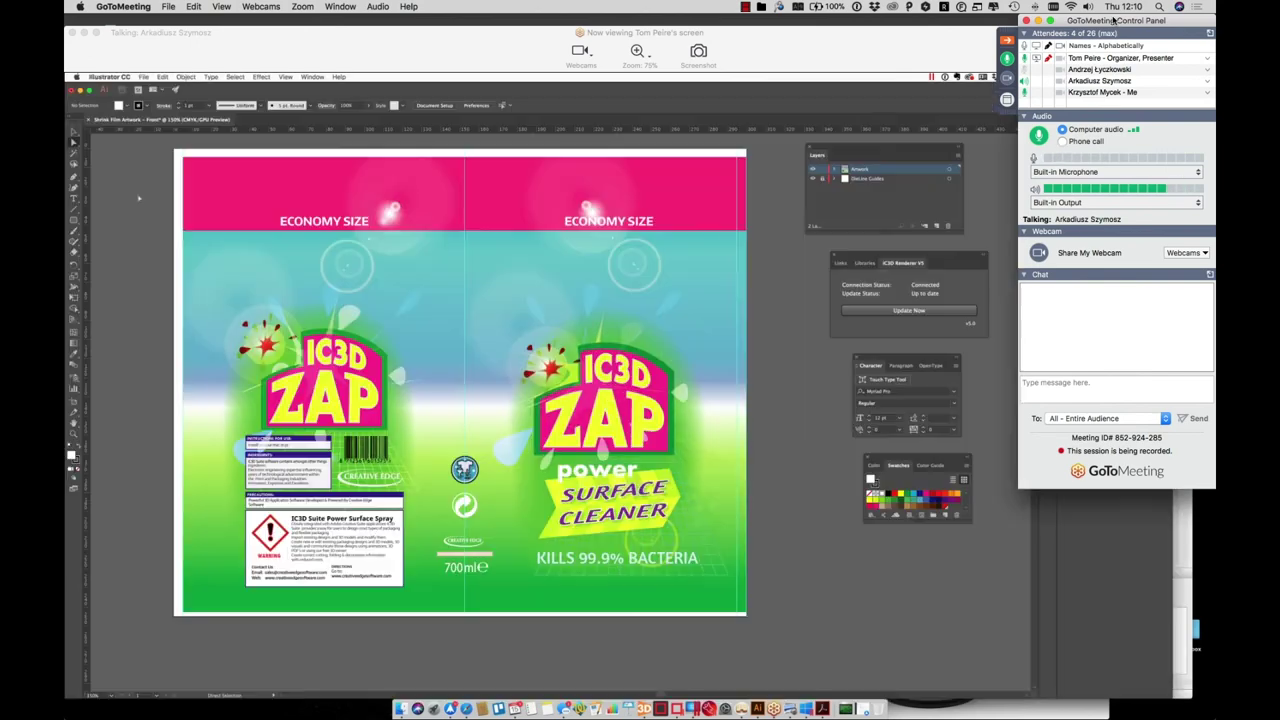
left_click(596, 567)
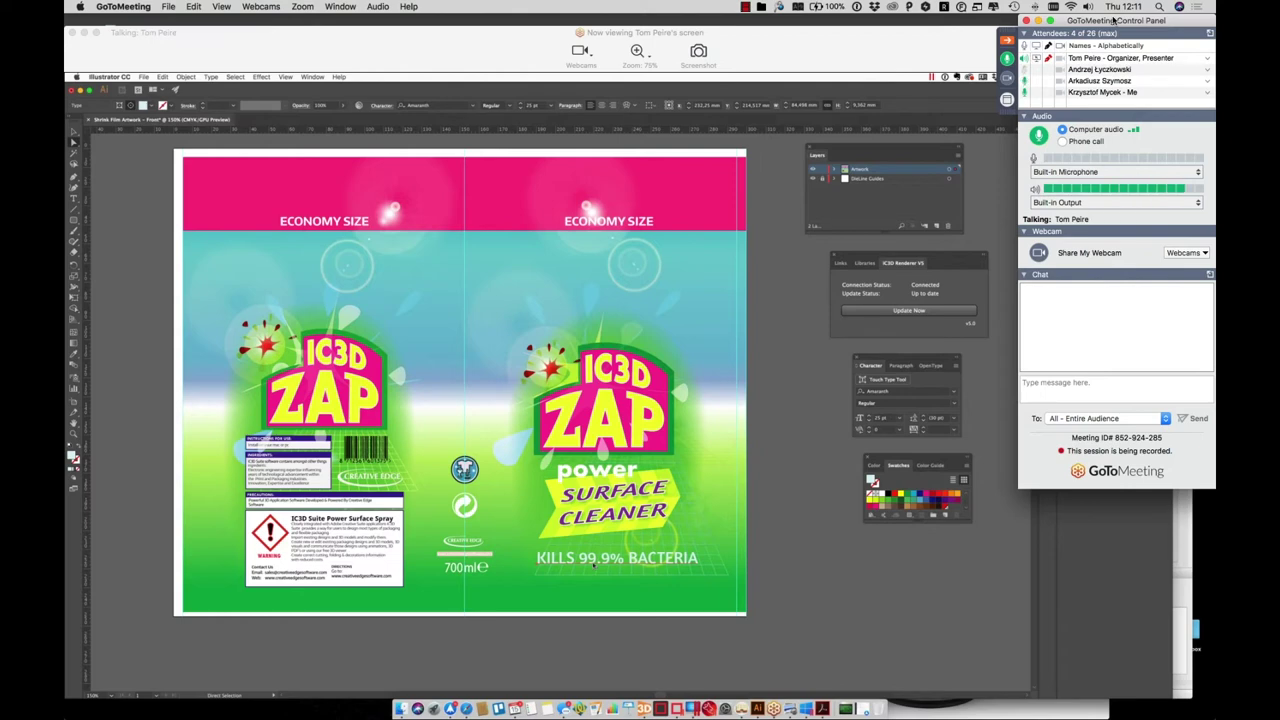
key("super+Tab")
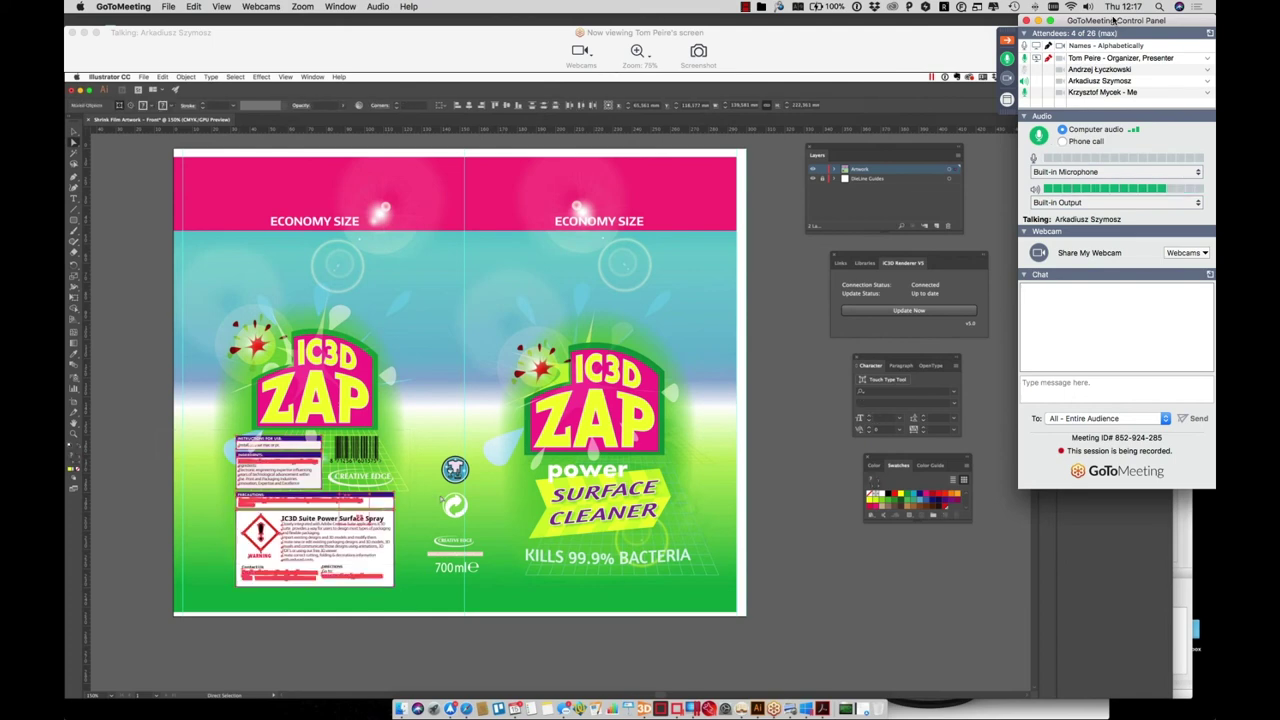
Preview an envelope mesh with 4 rows and 25 columns on the selected back-panel artwork, and cancel it
left_click(185, 77)
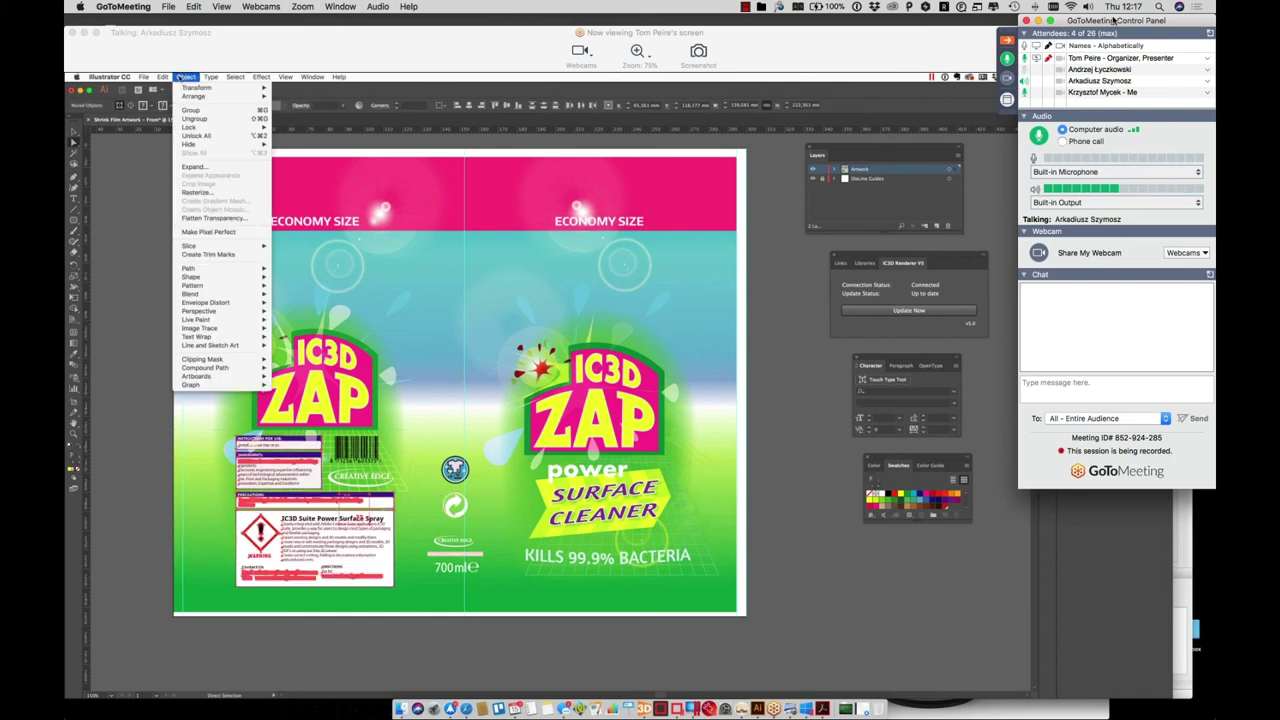
mouse_move(226, 308)
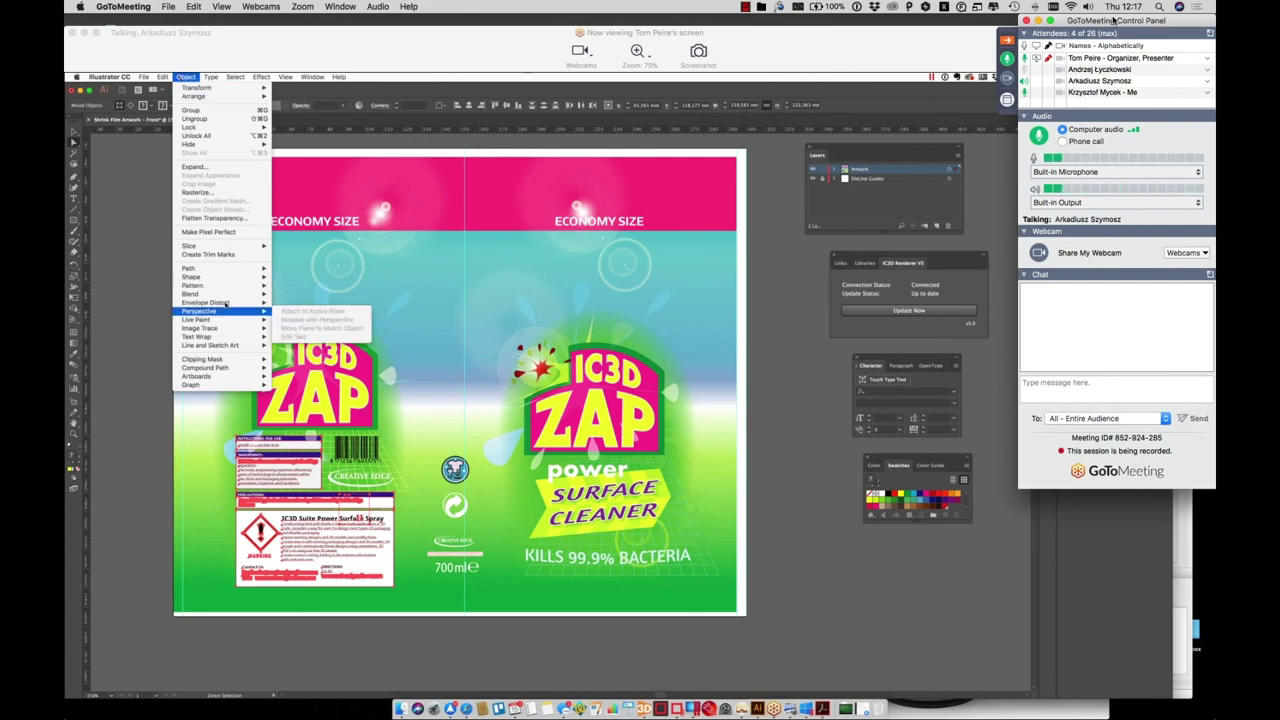
left_click(300, 311)
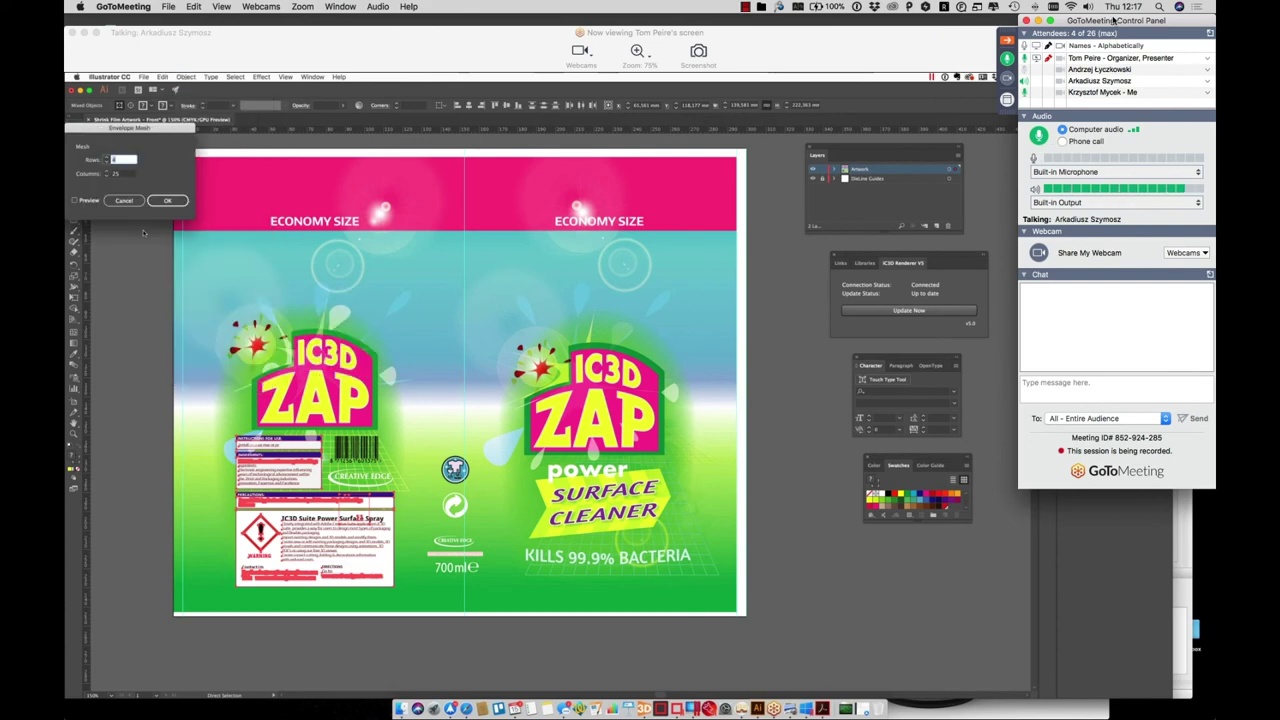
type("4")
left_click(89, 200)
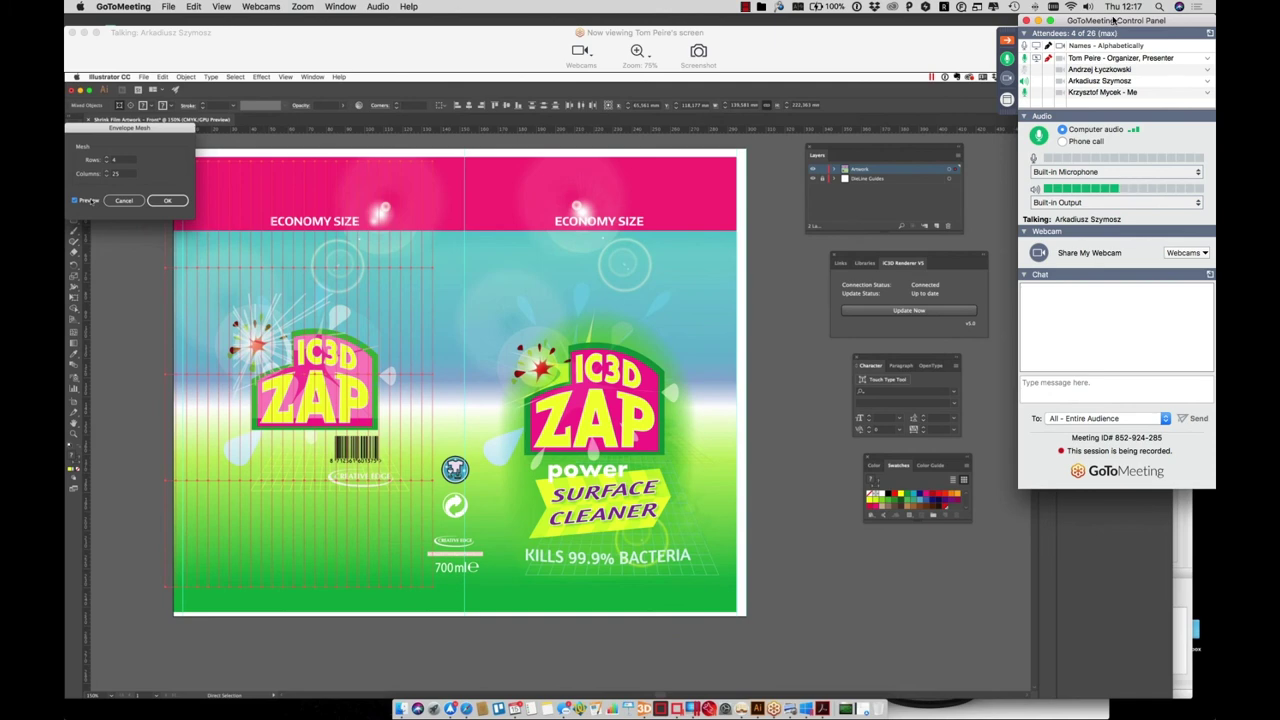
left_click(123, 200)
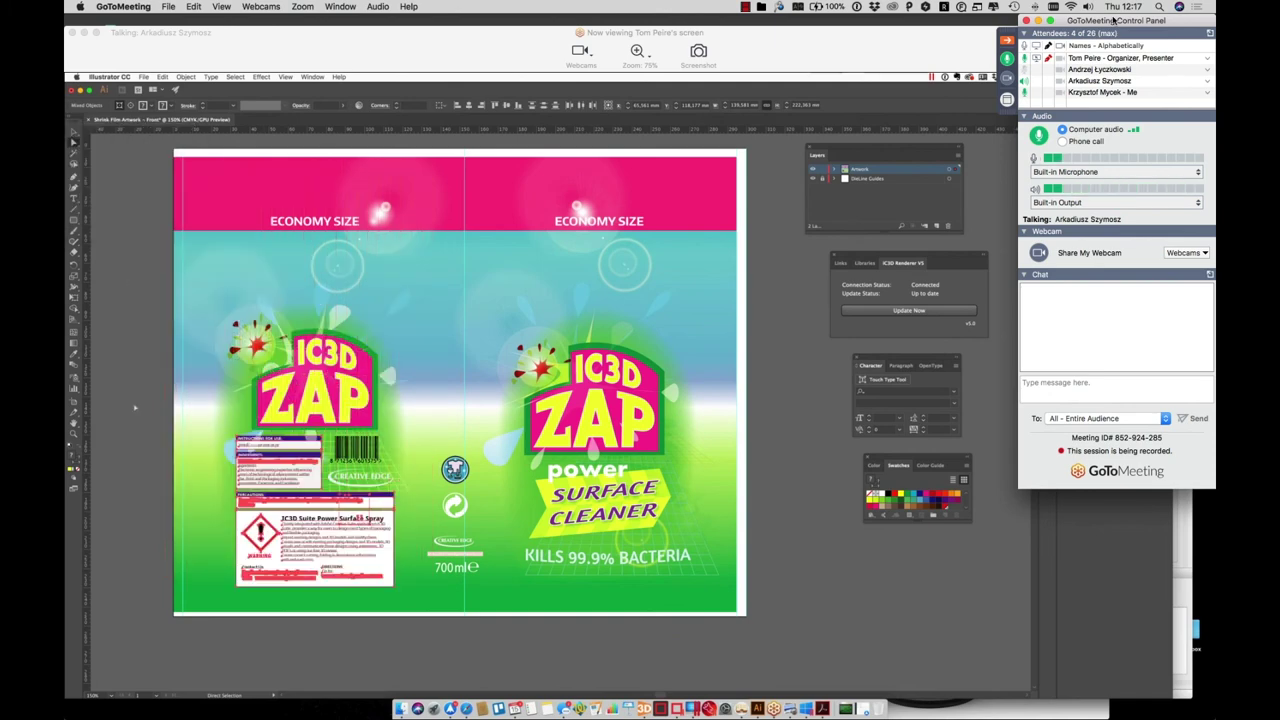